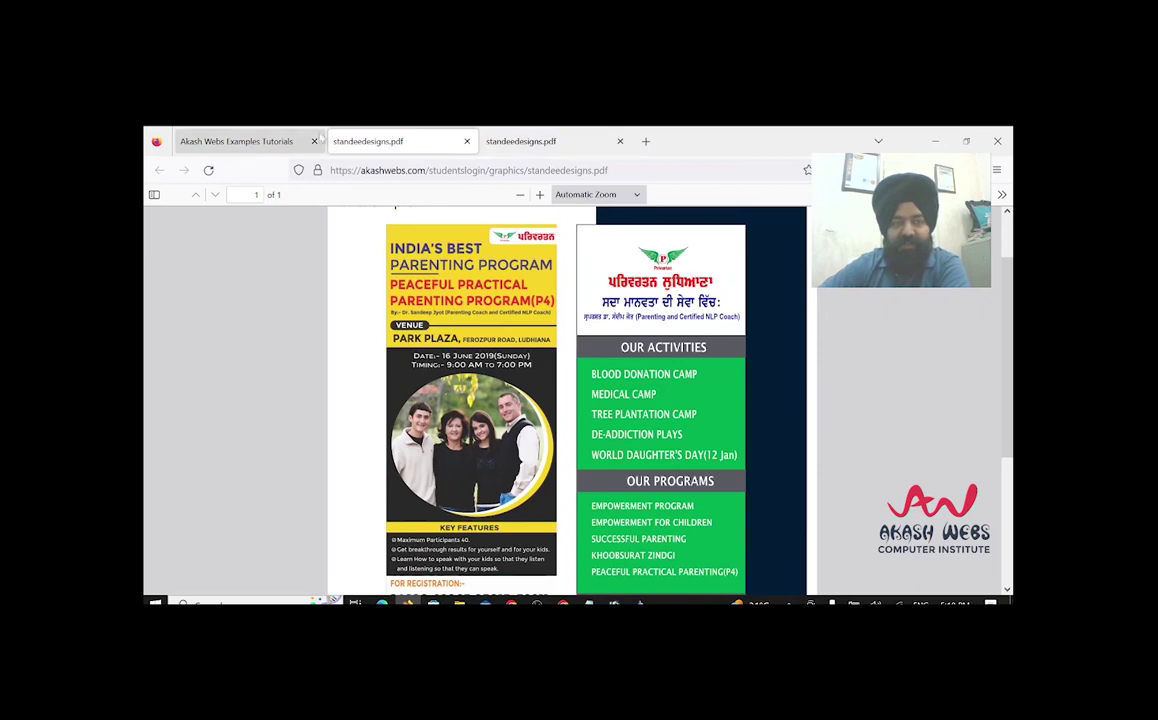
Search Google Images for "standee" in a new browser tab and look through the sample designs.
{"action": "left_click", "coordinate": [240, 141]}
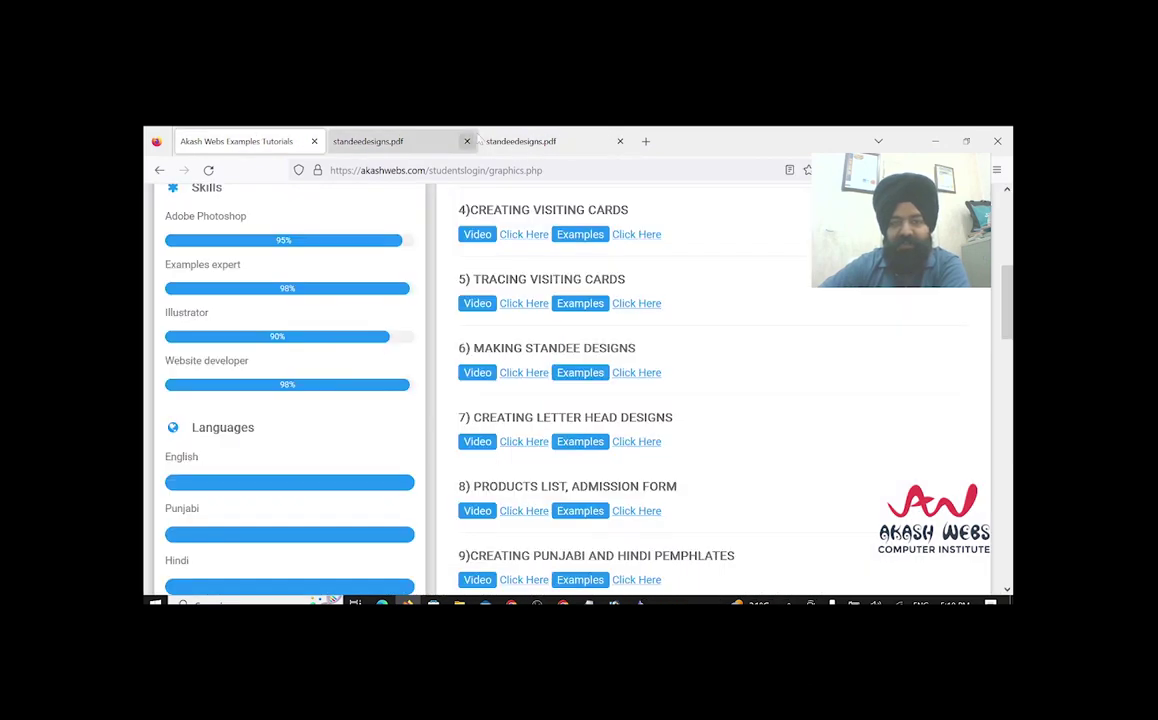
{"action": "left_click", "coordinate": [645, 141]}
{"action": "type", "text": "standee"}
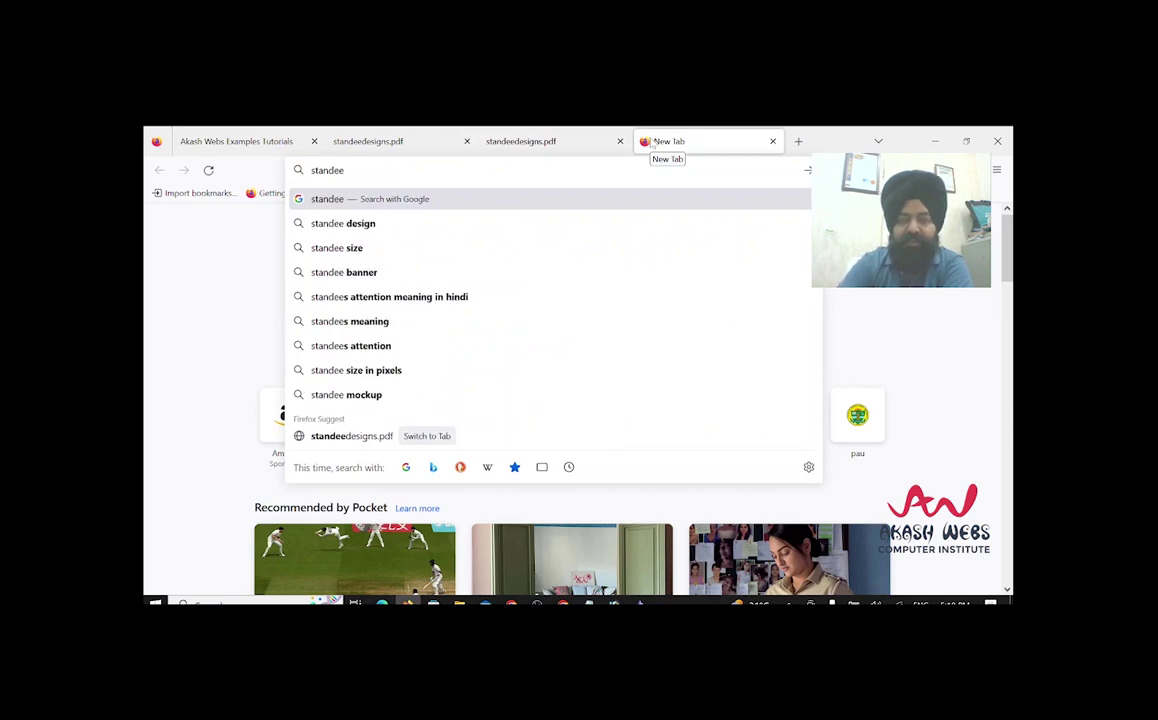
{"action": "key", "text": "Return"}
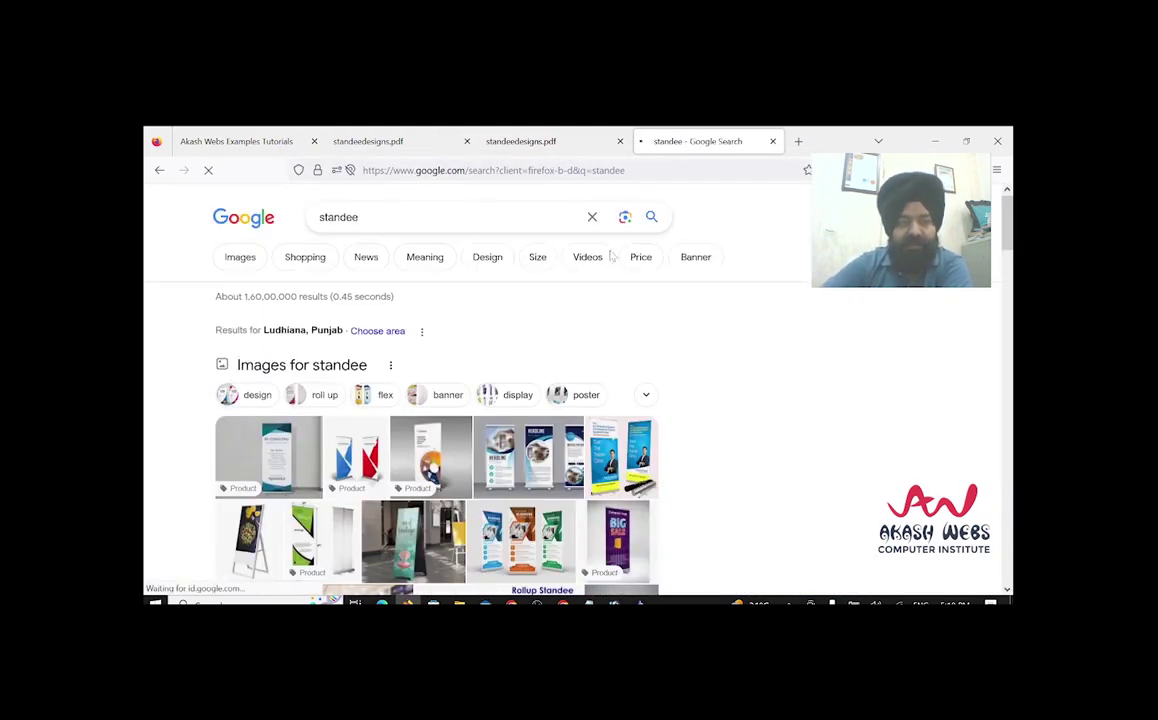
{"action": "left_click", "coordinate": [250, 260]}
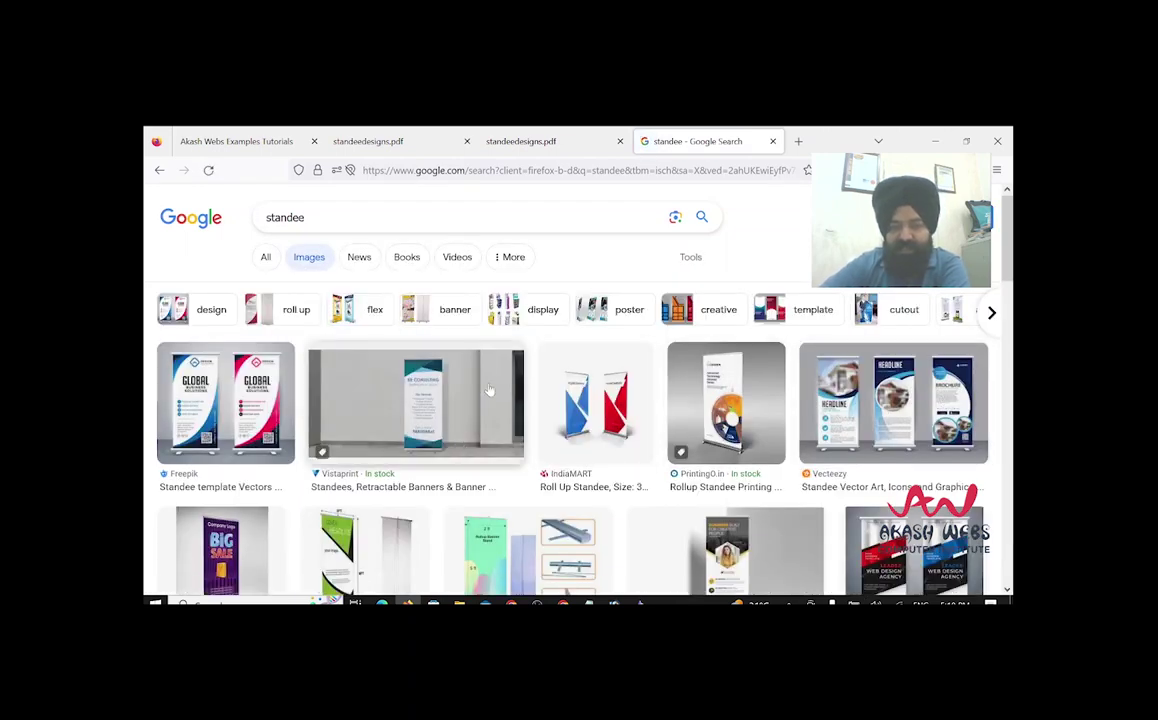
{"action": "scroll", "coordinate": [495, 395], "scroll_direction": "down", "scroll_amount": 1}
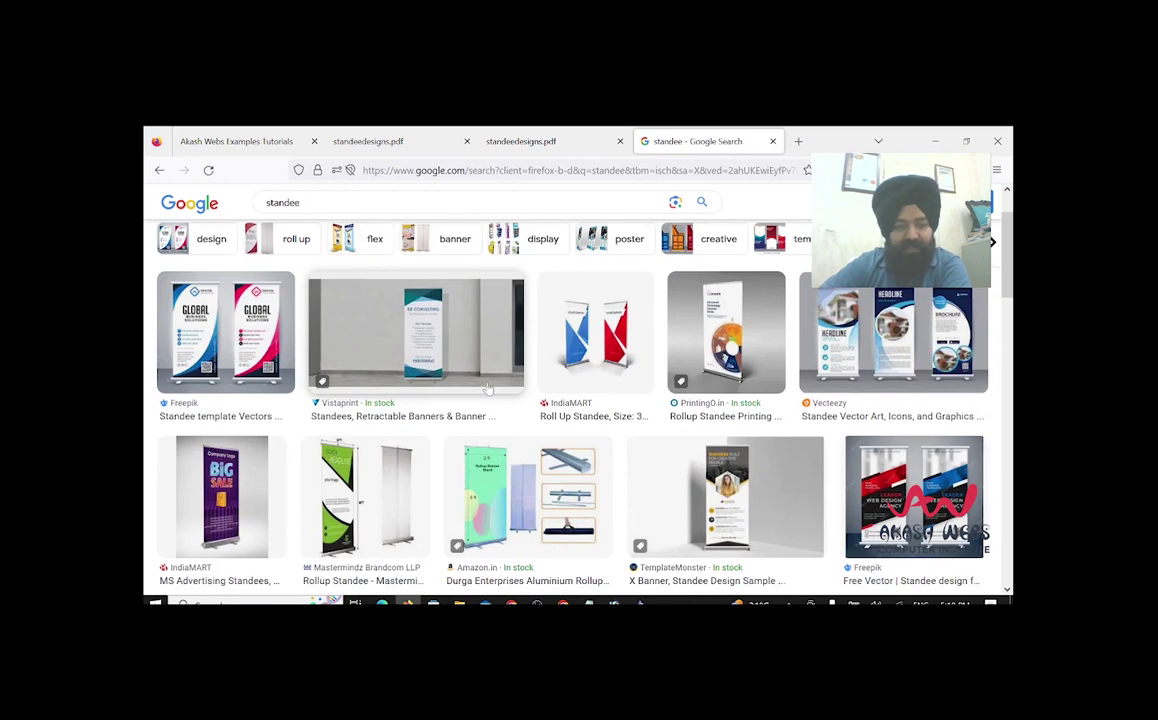
Examine the example designs in standeedesigns.pdf and the standee size given there.
{"action": "left_click", "coordinate": [500, 140]}
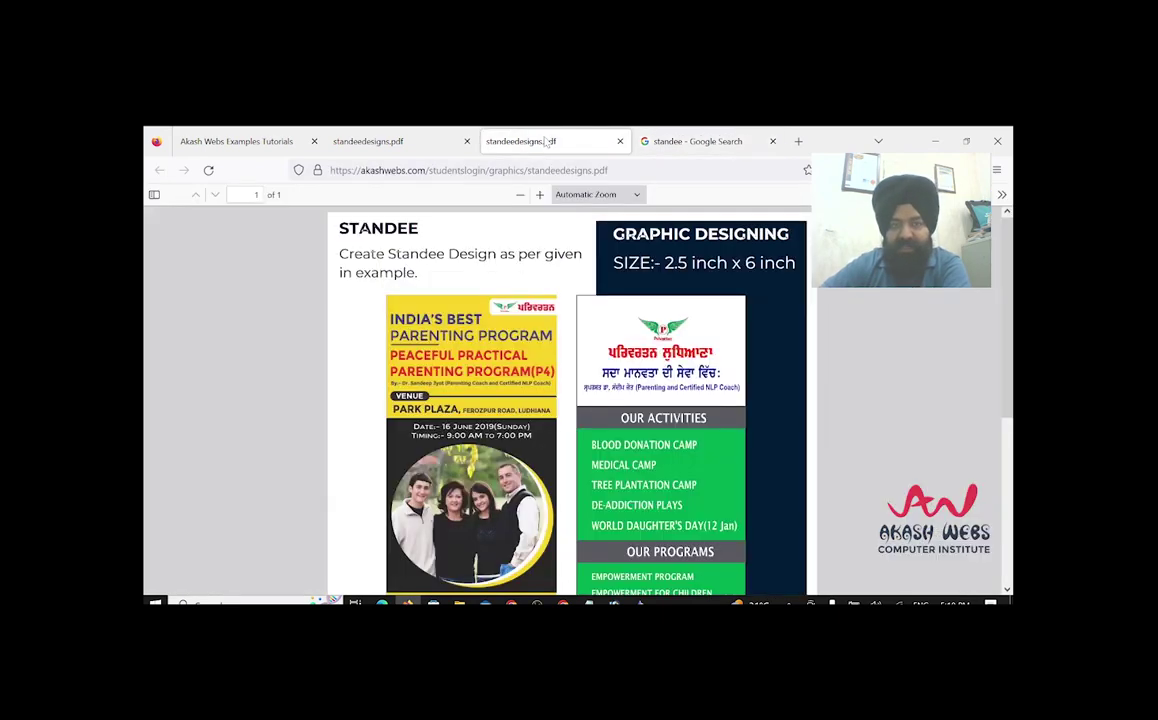
{"action": "scroll", "coordinate": [502, 426], "scroll_direction": "down", "scroll_amount": 5}
{"action": "scroll", "coordinate": [502, 400], "scroll_direction": "up", "scroll_amount": 5}
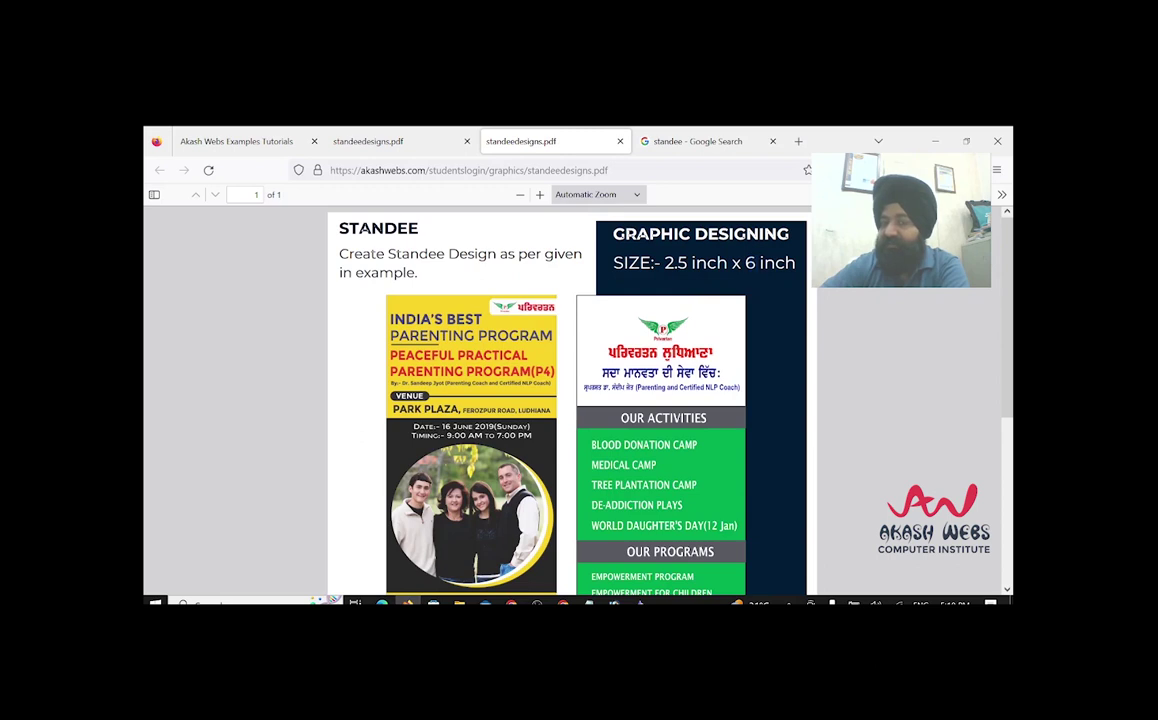
{"action": "left_click_drag", "start_coordinate": [664, 262], "coordinate": [767, 263]}
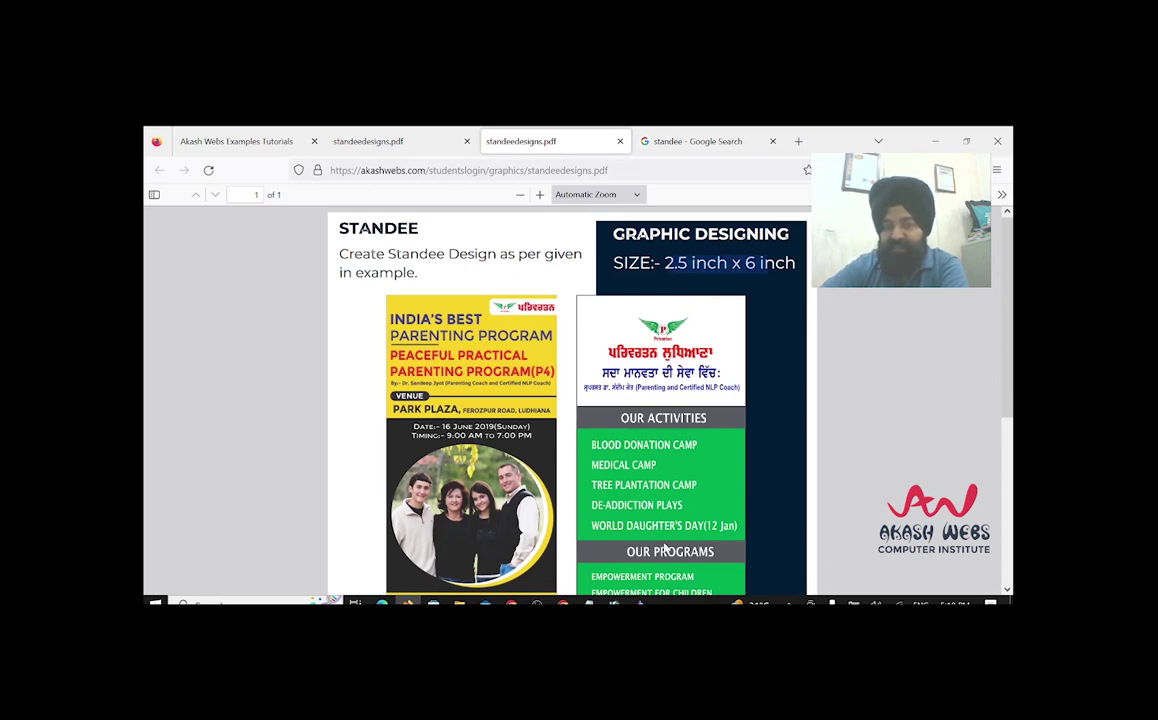
Switch to Photoshop and start a new document with width and height measured in inches.
{"action": "key", "text": "alt+Tab"}
{"action": "left_click", "coordinate": [168, 148]}
{"action": "left_click", "coordinate": [180, 162]}
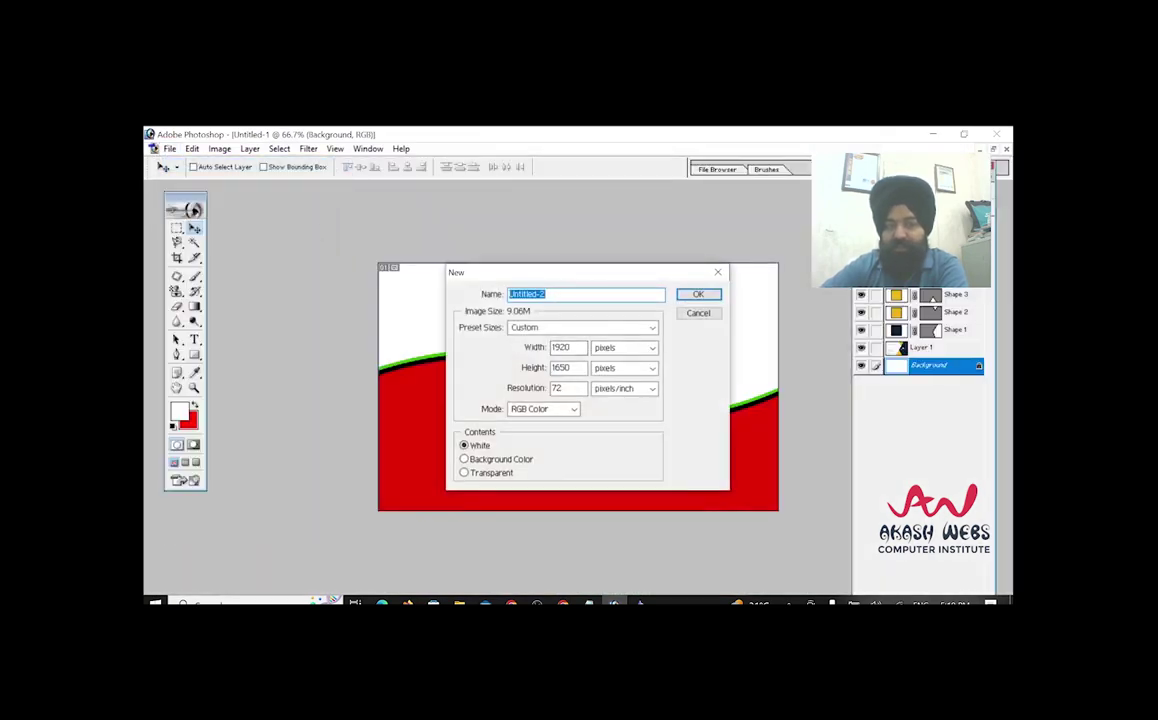
{"action": "left_click", "coordinate": [625, 347]}
{"action": "left_click", "coordinate": [605, 372]}
{"action": "left_click", "coordinate": [625, 368]}
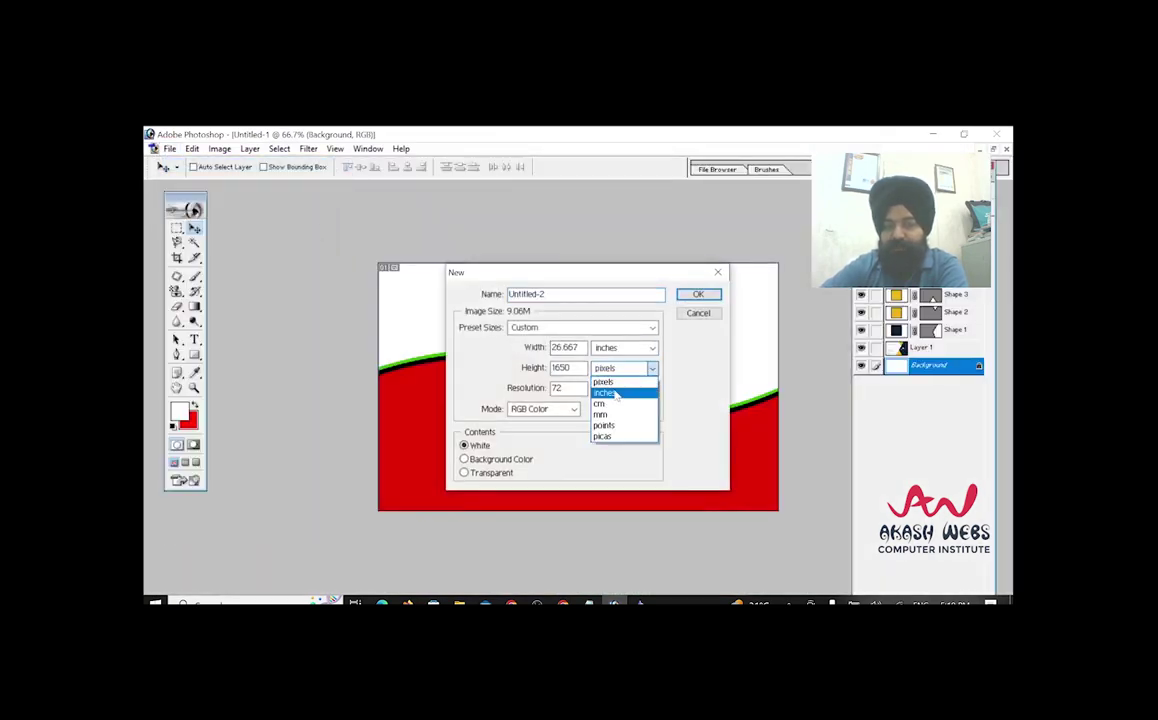
{"action": "left_click", "coordinate": [605, 393]}
Set the new document to 2.5 inches wide, 6 inches high and 500 pixels/inch, and create it.
{"action": "double_click", "coordinate": [565, 347]}
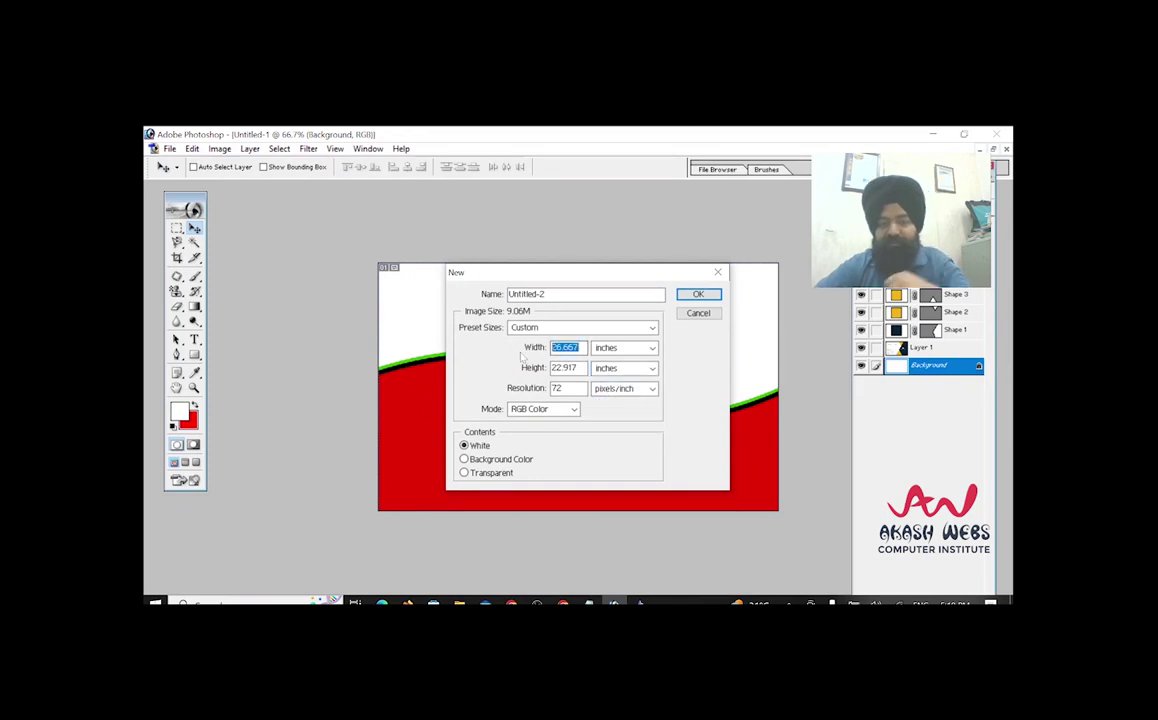
{"action": "type", "text": "2.5"}
{"action": "key", "text": "Tab"}
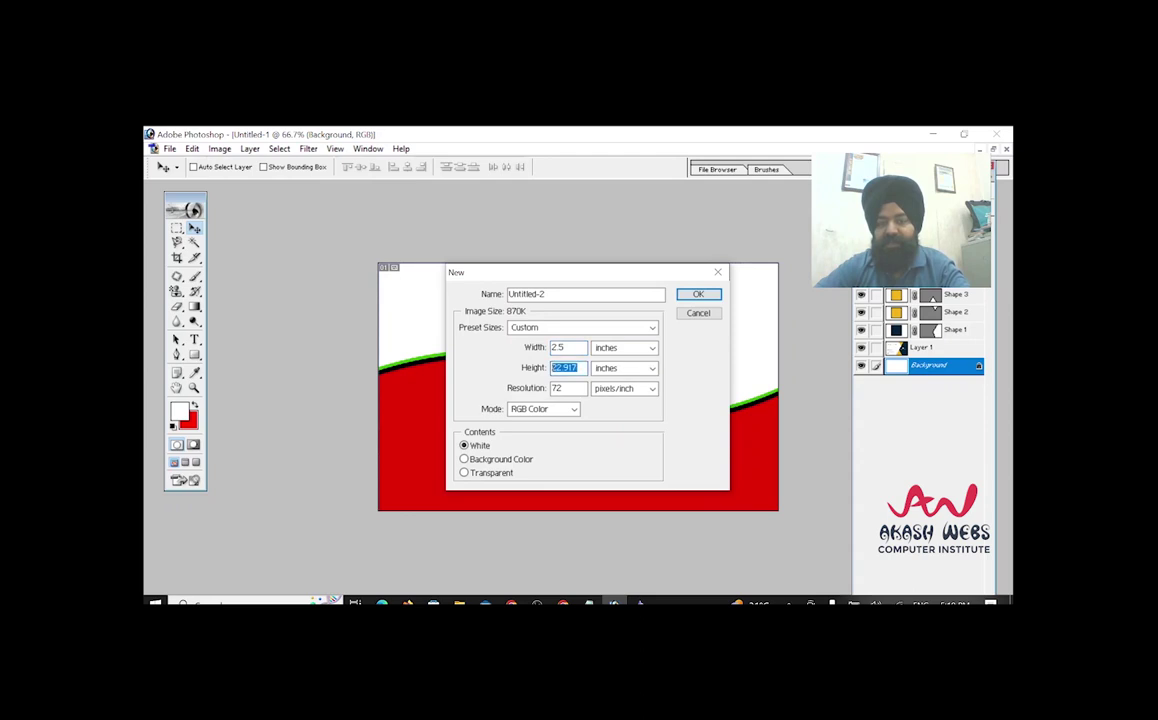
{"action": "type", "text": "6"}
{"action": "key", "text": "Tab"}
{"action": "type", "text": "500"}
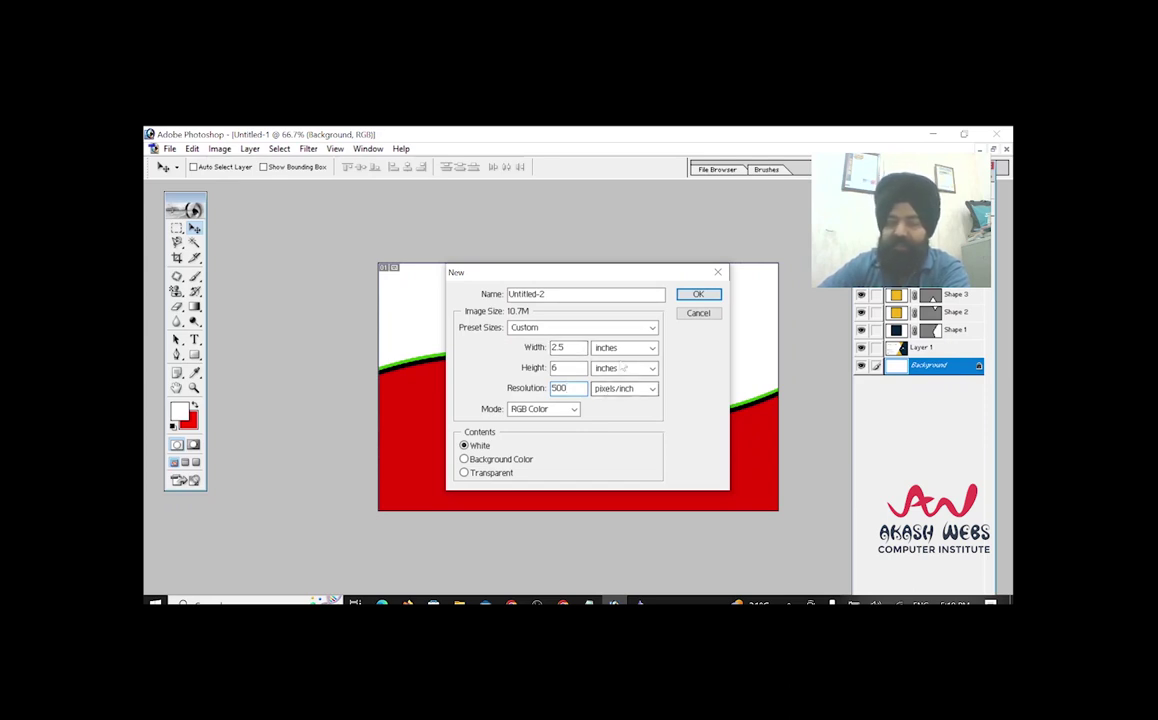
{"action": "left_click", "coordinate": [694, 294]}
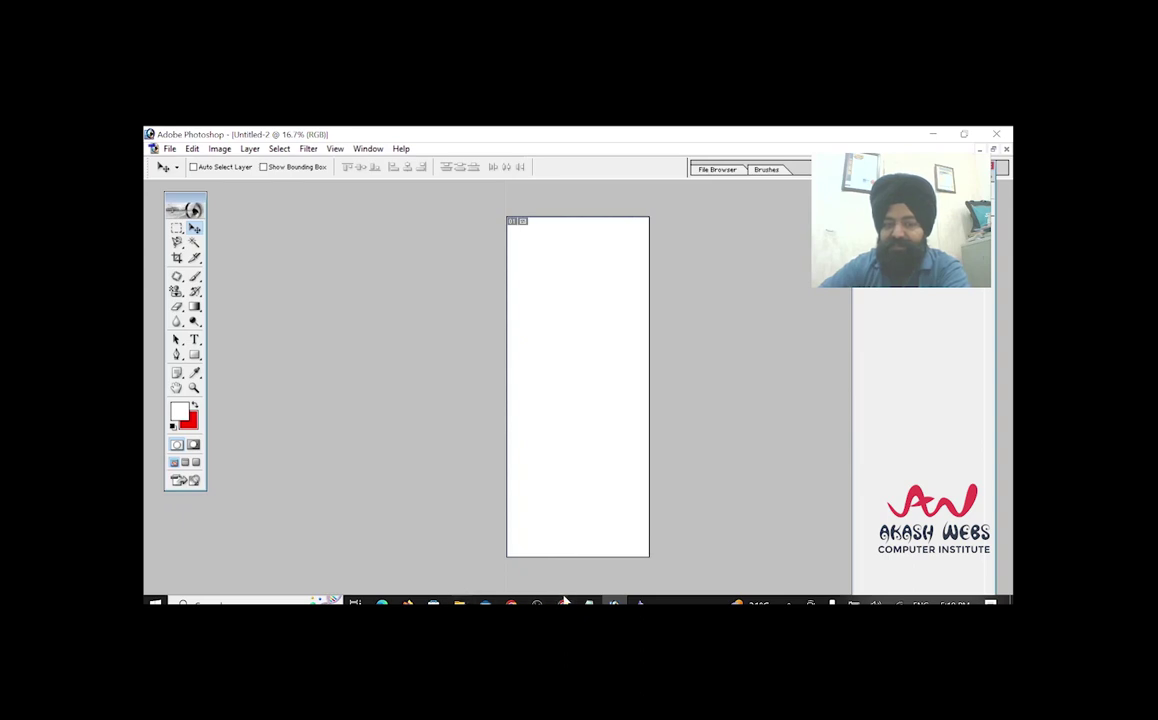
Switch to Firefox and examine the layout of the two example standees in the PDF.
{"action": "mouse_move", "coordinate": [459, 603]}
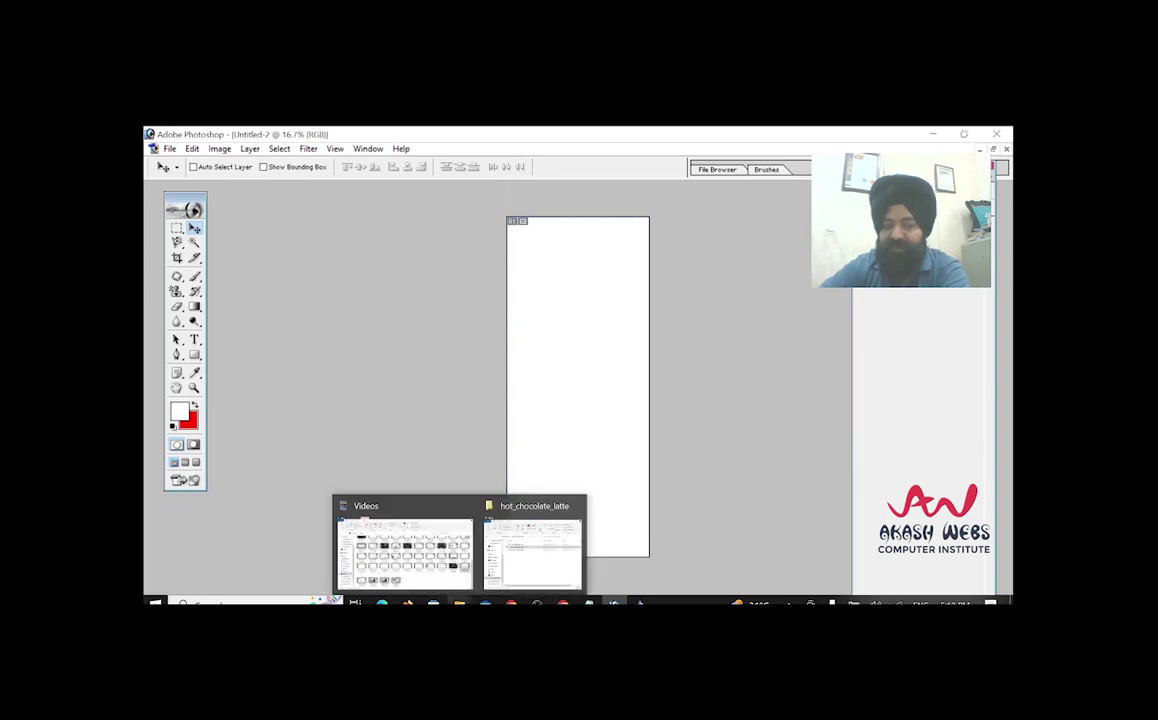
{"action": "left_click", "coordinate": [408, 603]}
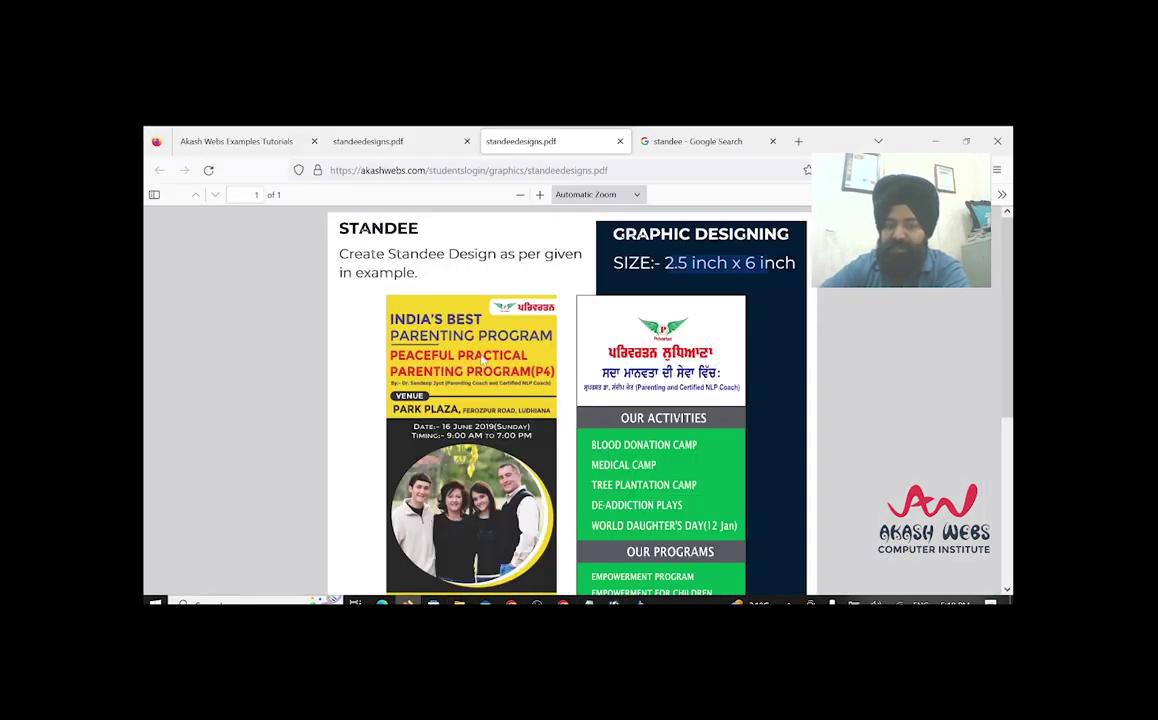
{"action": "scroll", "coordinate": [481, 360], "scroll_direction": "down", "scroll_amount": 1}
{"action": "scroll", "coordinate": [481, 361], "scroll_direction": "down", "scroll_amount": 3}
{"action": "scroll", "coordinate": [481, 361], "scroll_direction": "up", "scroll_amount": 4}
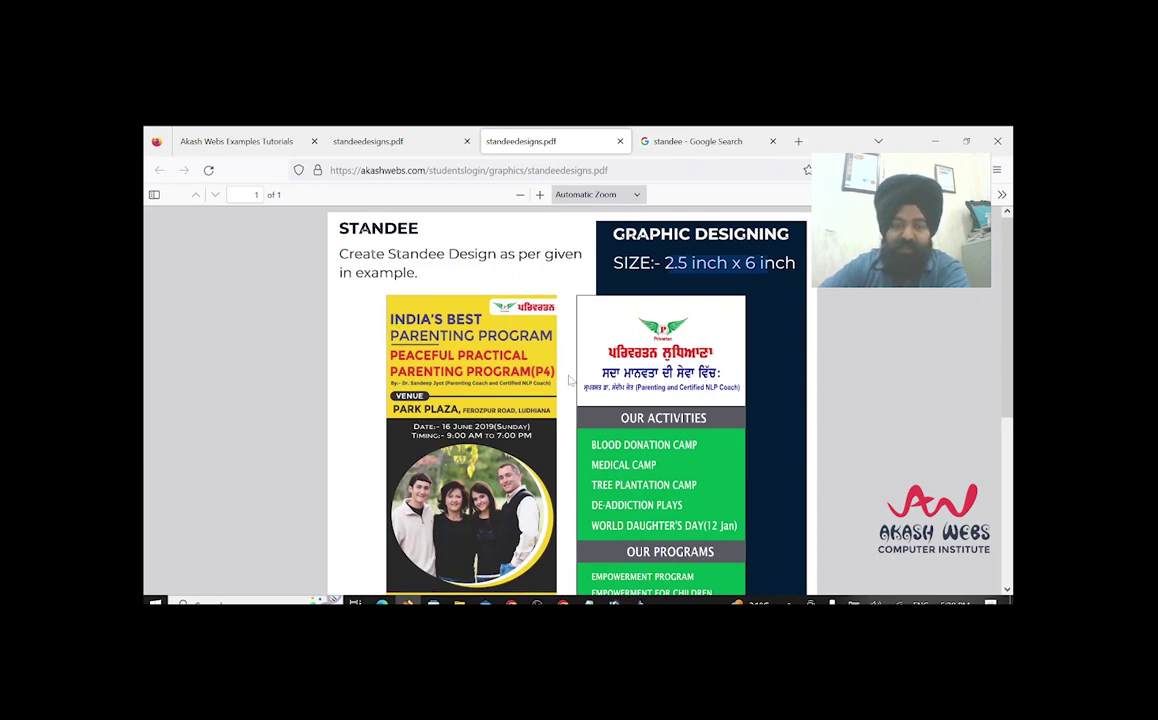
{"action": "scroll", "coordinate": [569, 379], "scroll_direction": "down", "scroll_amount": 3}
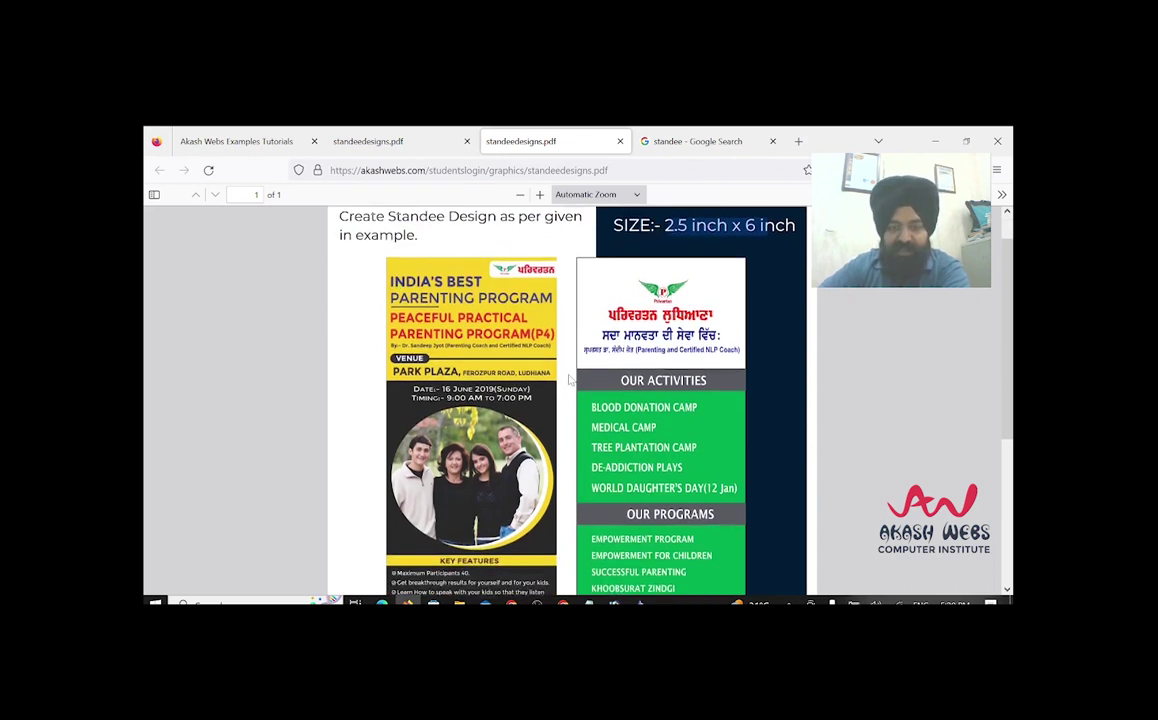
{"action": "scroll", "coordinate": [569, 379], "scroll_direction": "up", "scroll_amount": 3}
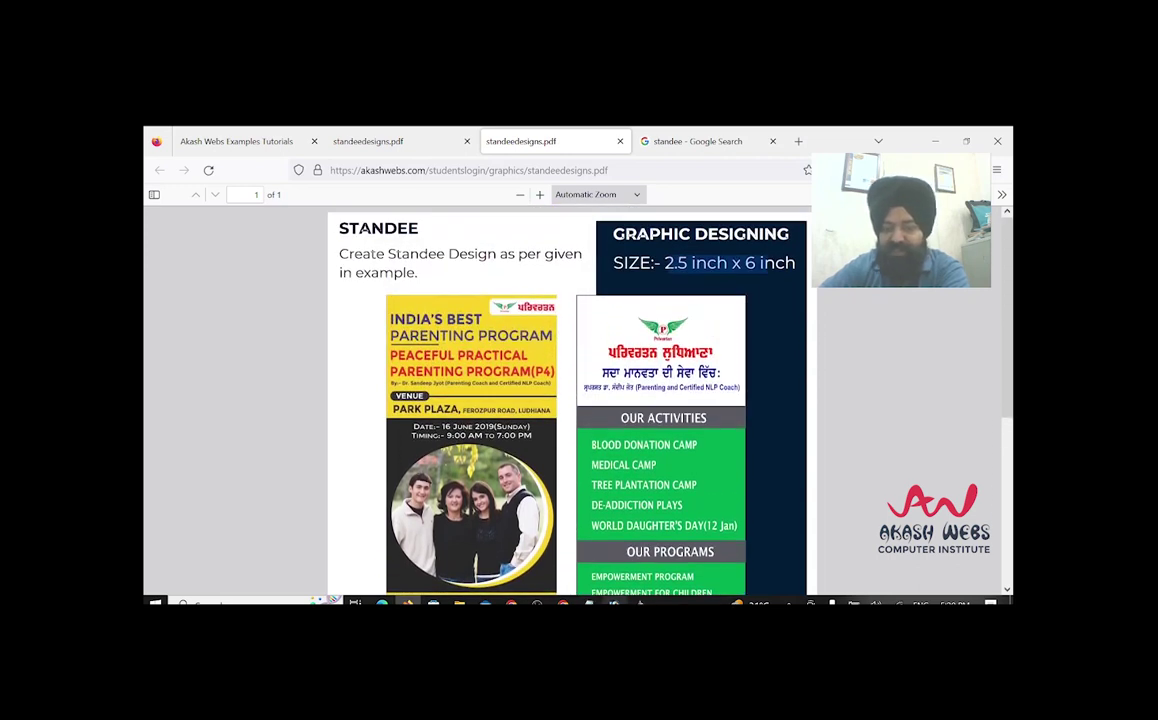
Switch to Photoshop and draw a rectangle shape across the full canvas width, covering slightly more than the top third.
{"action": "left_click", "coordinate": [614, 601]}
{"action": "key", "text": "u"}
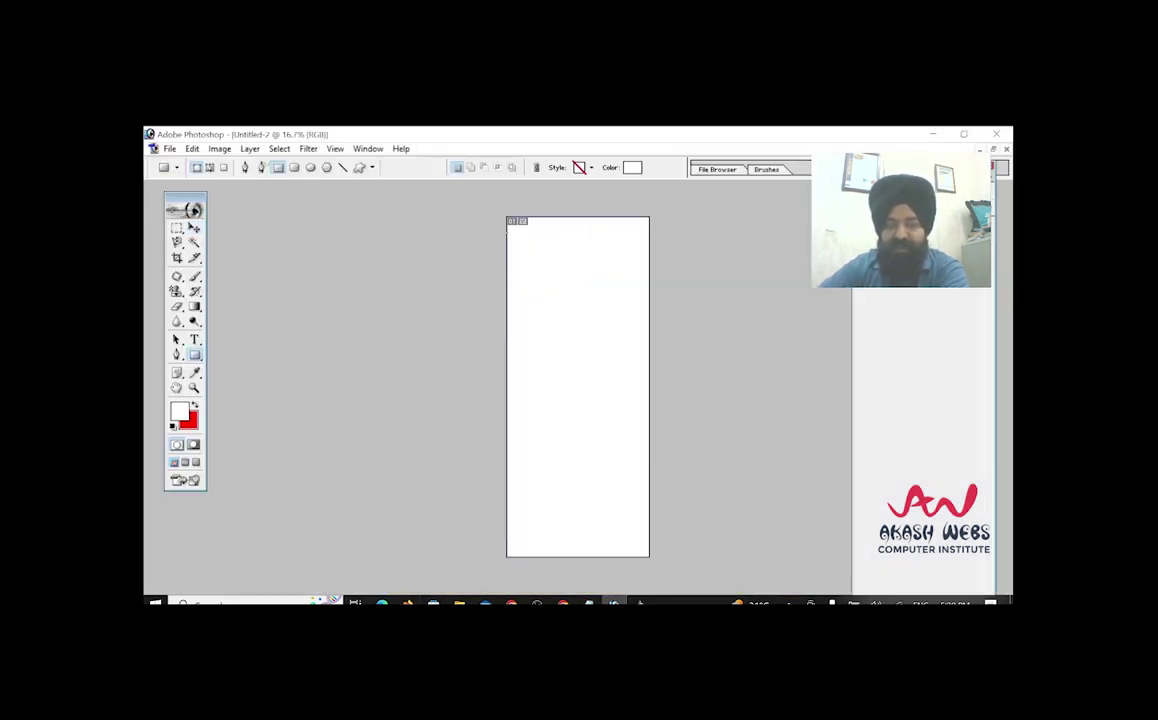
{"action": "left_click_drag", "start_coordinate": [488, 210], "coordinate": [672, 345]}
Set the rectangle's fill to yellow-green (DEE605).
{"action": "left_click", "coordinate": [632, 167]}
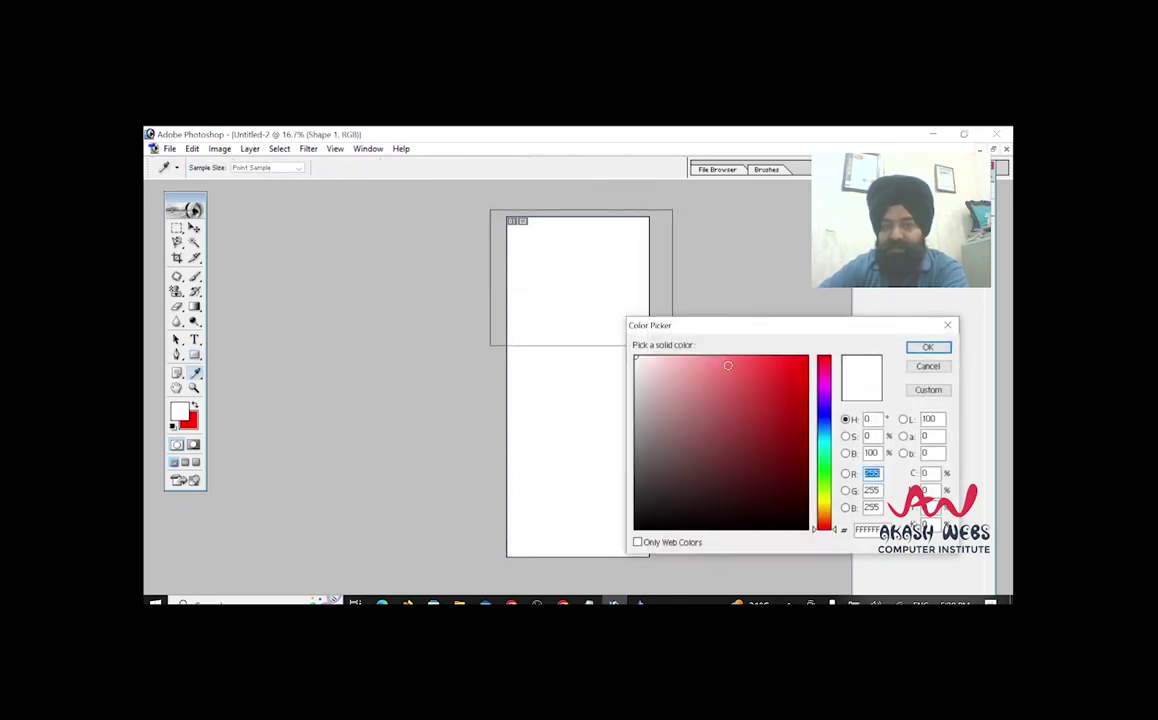
{"action": "left_click", "coordinate": [828, 500]}
{"action": "left_click_drag", "start_coordinate": [766, 430], "coordinate": [804, 364]}
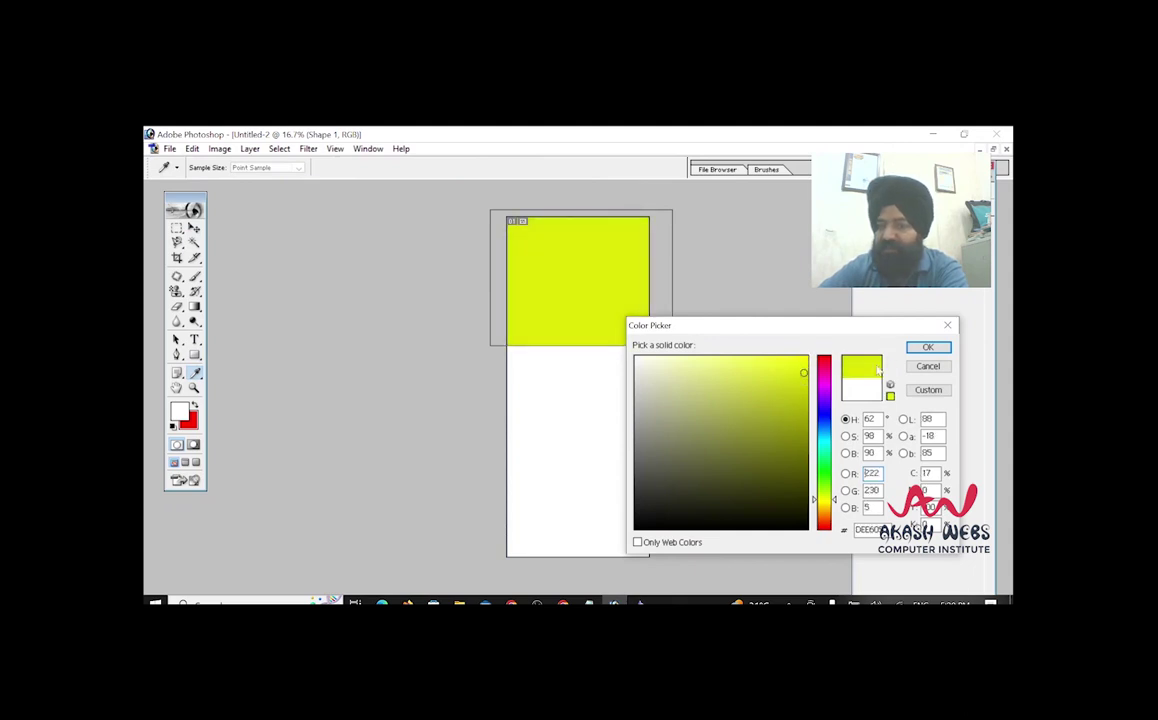
{"action": "key", "text": "Return"}
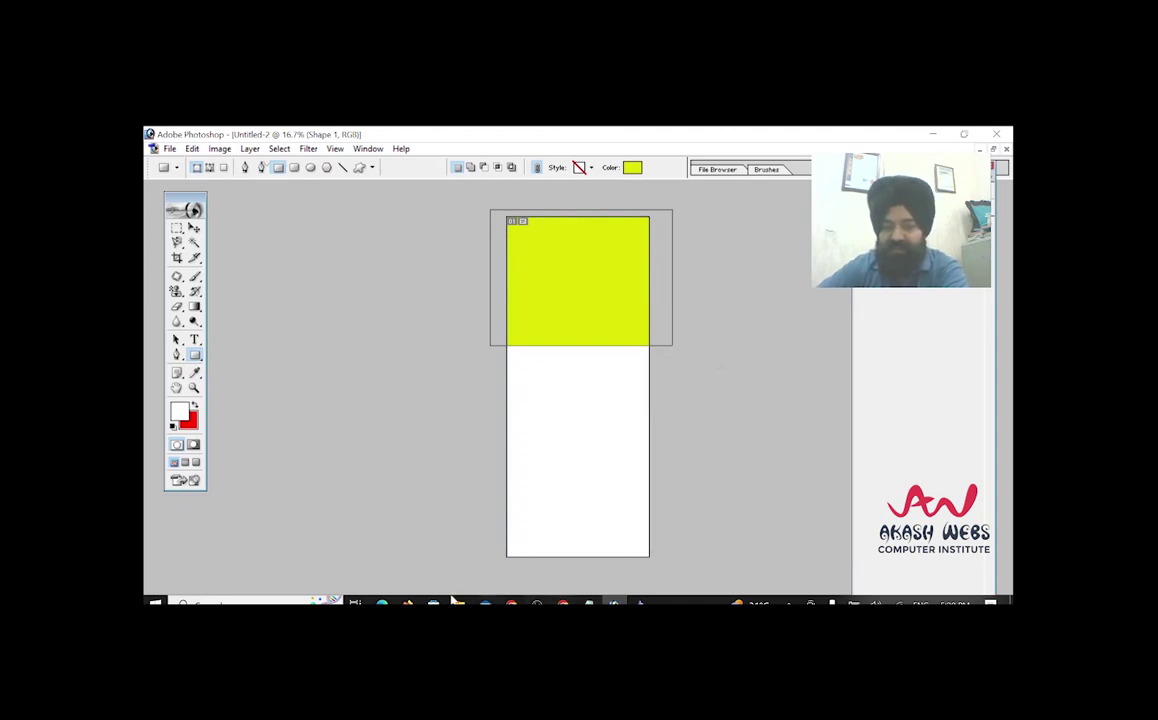
Capture the example standee page in Firefox and paste the screenshot into a new Photoshop document.
{"action": "left_click", "coordinate": [408, 602]}
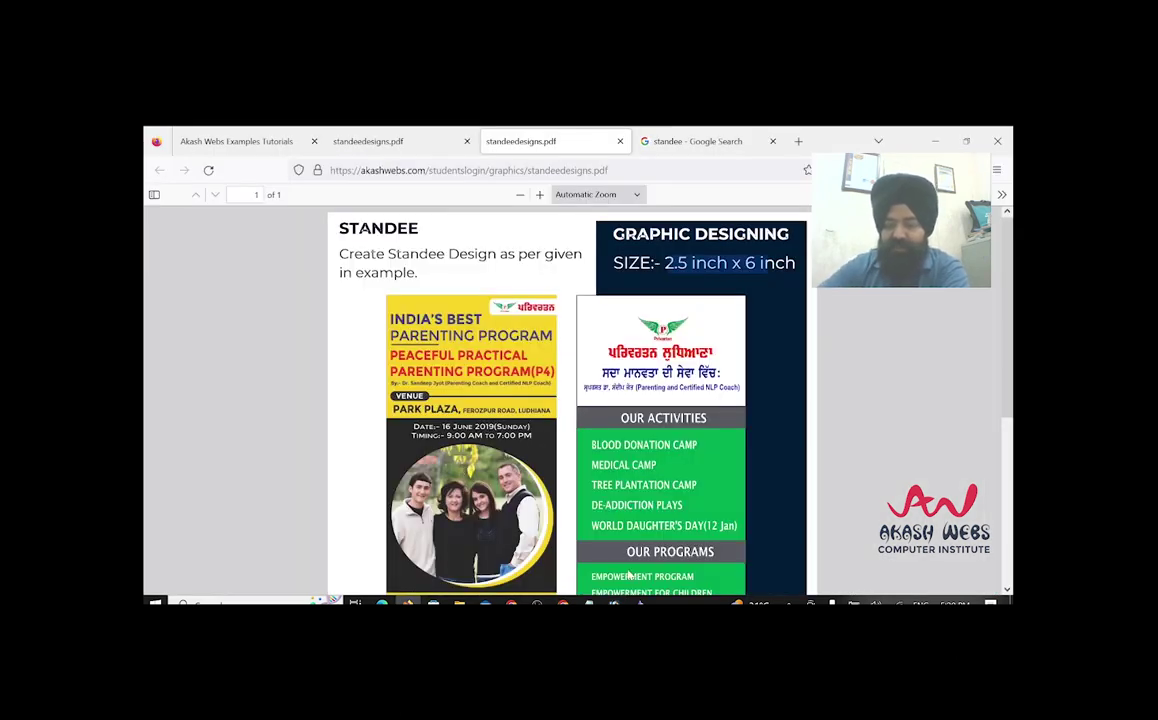
{"action": "left_click", "coordinate": [614, 602]}
{"action": "key", "text": "alt+f"}
{"action": "key", "text": "Escape"}
{"action": "key", "text": "ctrl+n"}
{"action": "key", "text": "Return"}
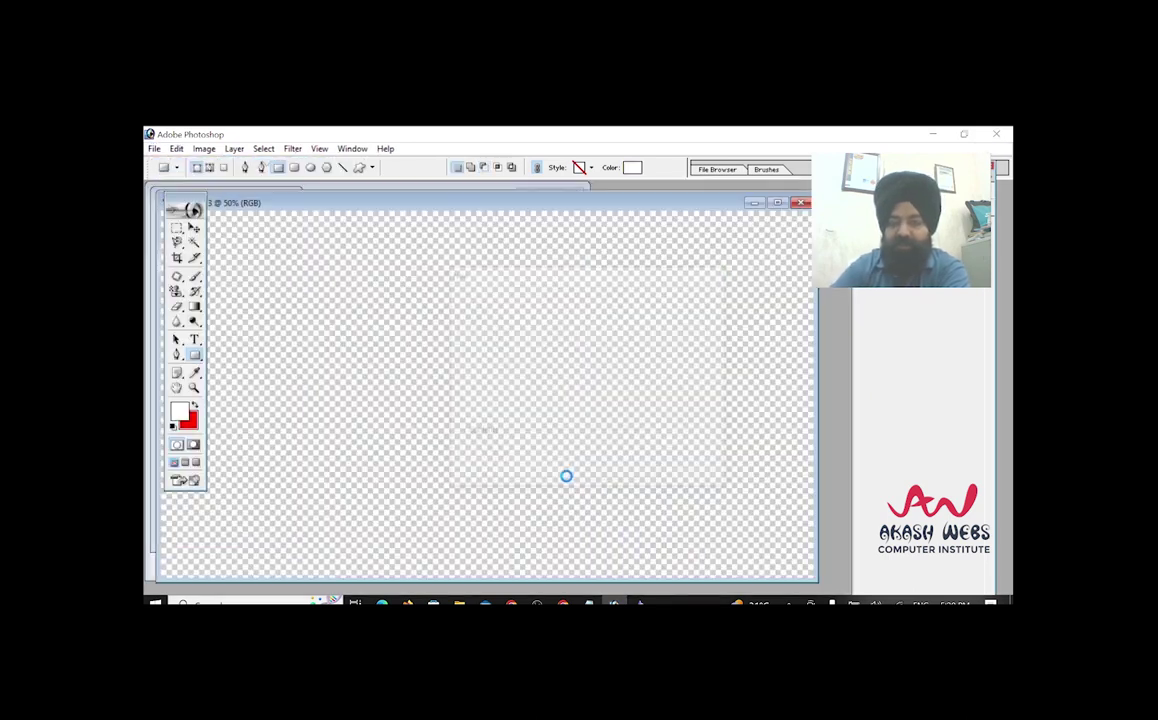
{"action": "key", "text": "ctrl+v"}
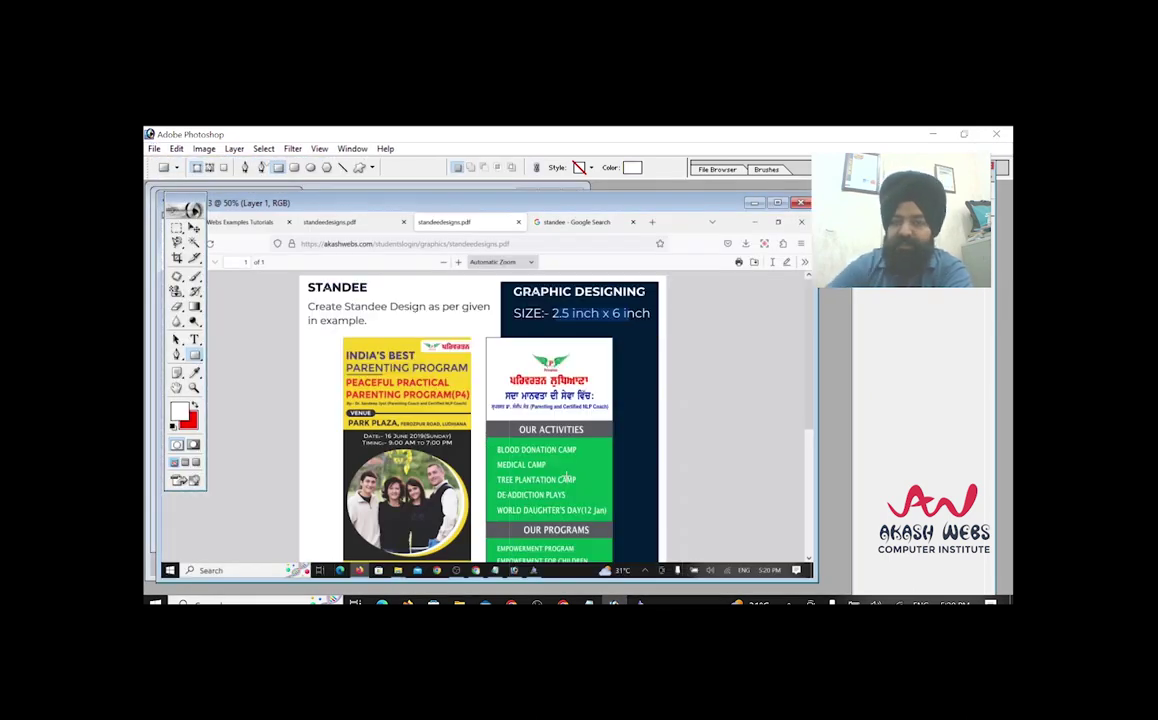
Place the reference screenshot beside the standee document, recolour the rectangle with the yellow sampled from the reference, and maximize the standee document.
{"action": "left_click_drag", "start_coordinate": [499, 205], "coordinate": [830, 186]}
{"action": "left_click_drag", "start_coordinate": [221, 202], "coordinate": [357, 211]}
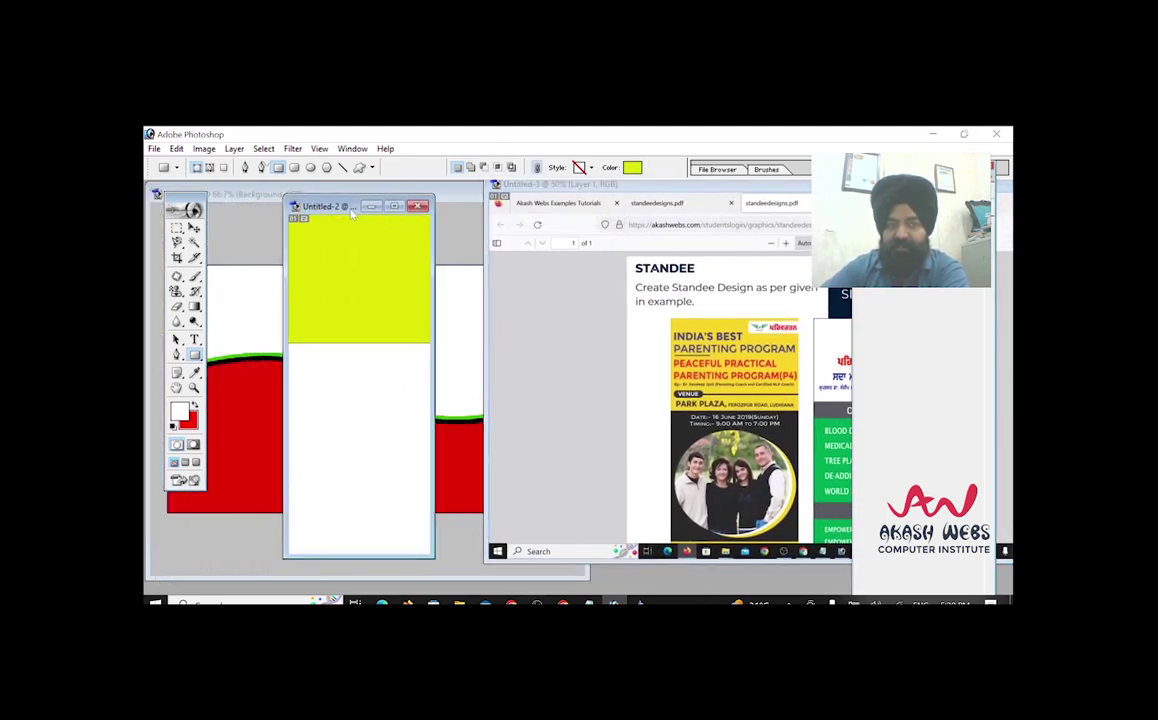
{"action": "left_click", "coordinate": [632, 167]}
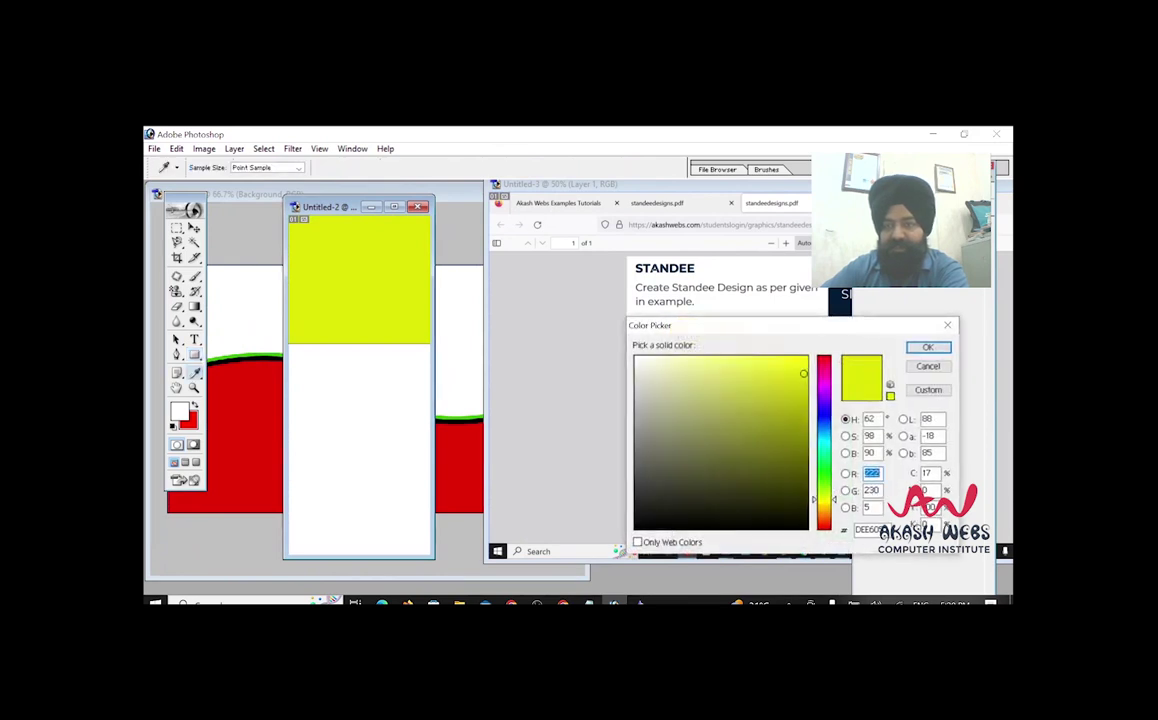
{"action": "left_click_drag", "start_coordinate": [766, 331], "coordinate": [753, 410]}
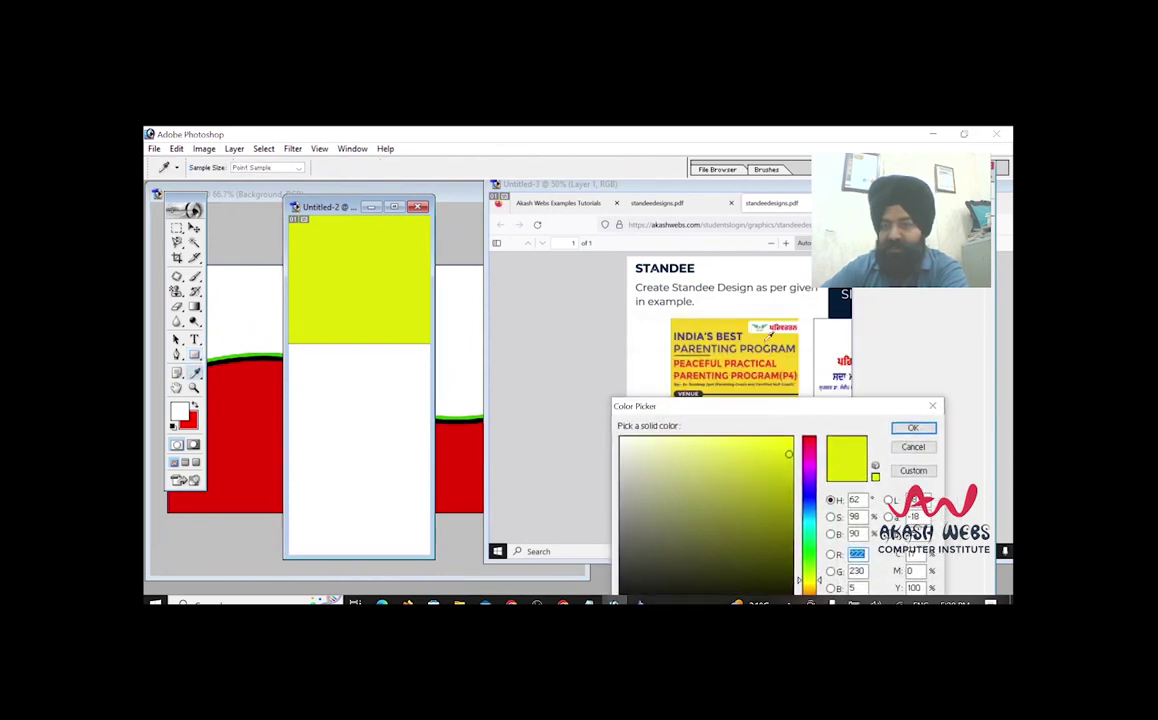
{"action": "left_click", "coordinate": [766, 352]}
{"action": "left_click", "coordinate": [911, 428]}
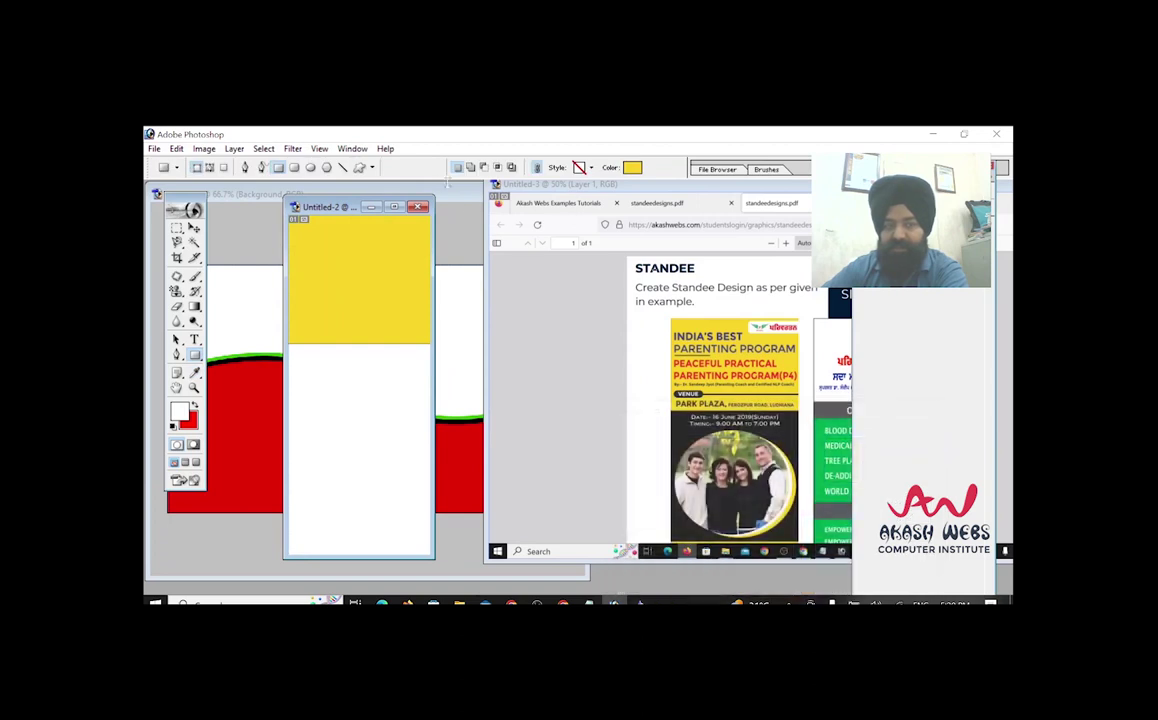
{"action": "left_click", "coordinate": [394, 206]}
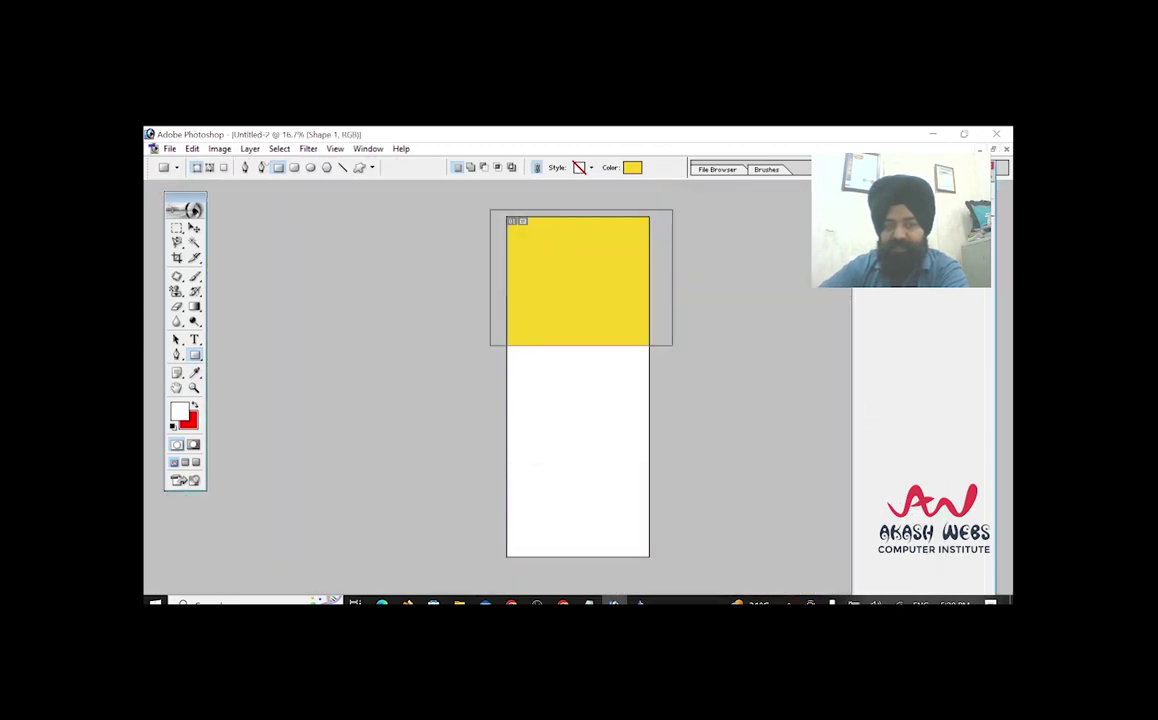
Duplicate the yellow rectangle's layer and set the copy's fill to black.
{"action": "right_click", "coordinate": [925, 234]}
{"action": "left_click", "coordinate": [940, 274]}
{"action": "left_click", "coordinate": [678, 333]}
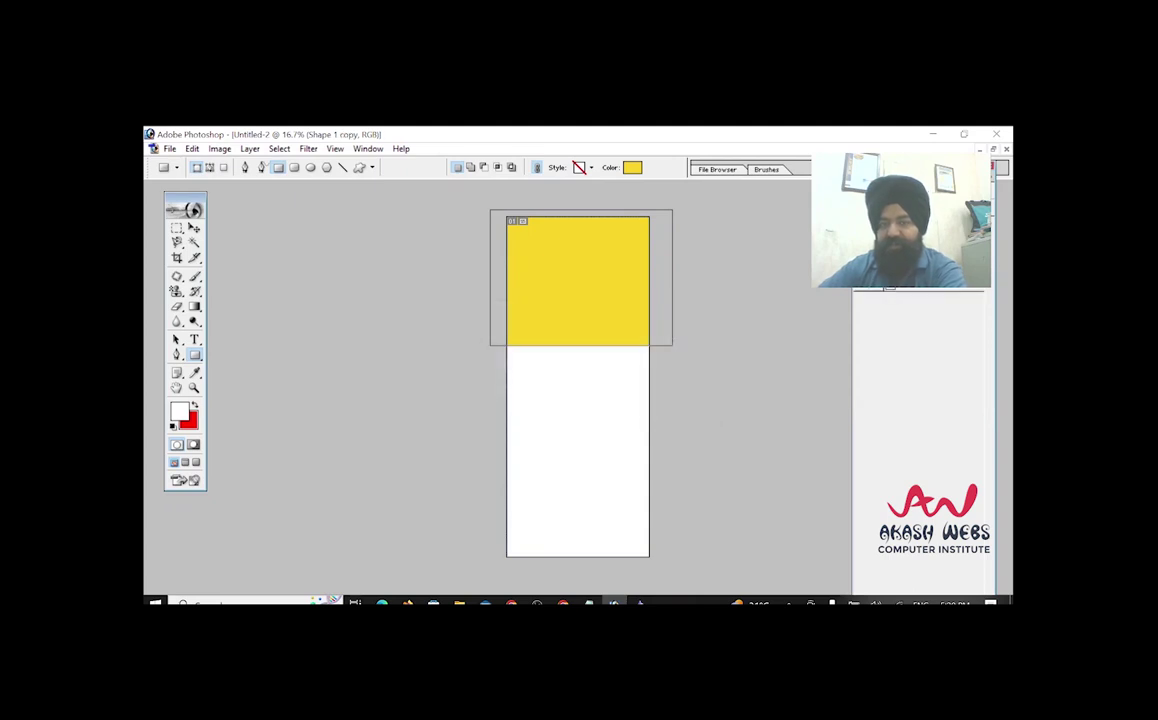
{"action": "double_click", "coordinate": [880, 234]}
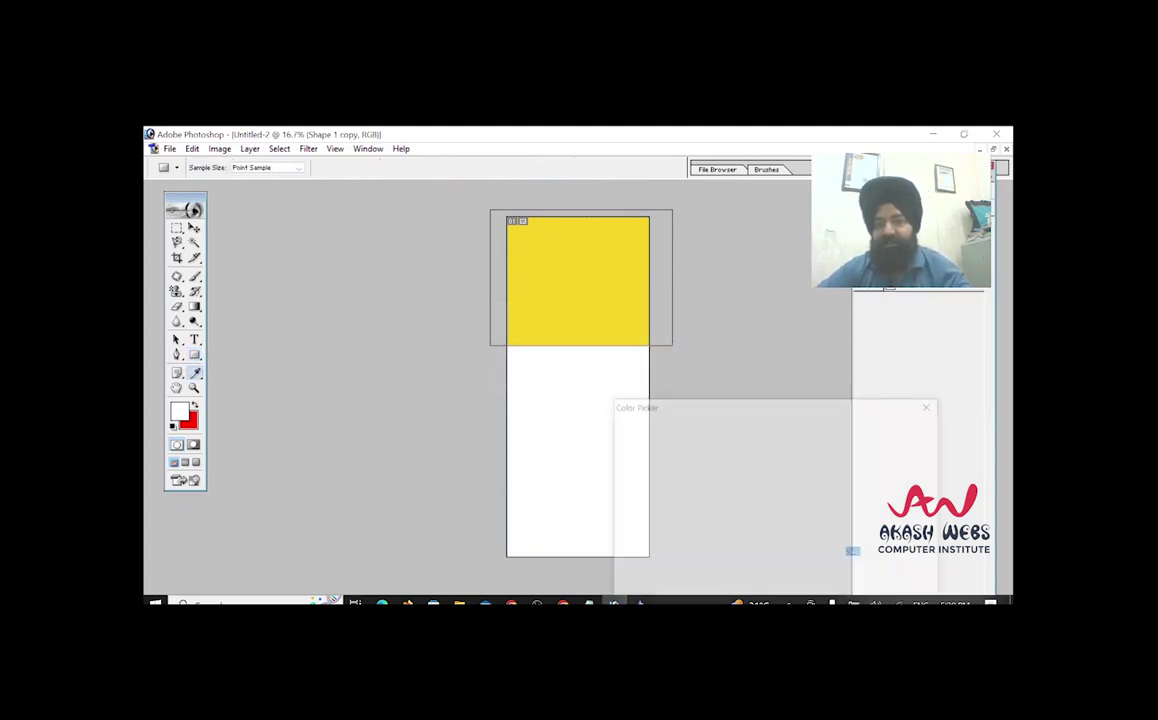
{"action": "left_click_drag", "start_coordinate": [640, 462], "coordinate": [620, 602]}
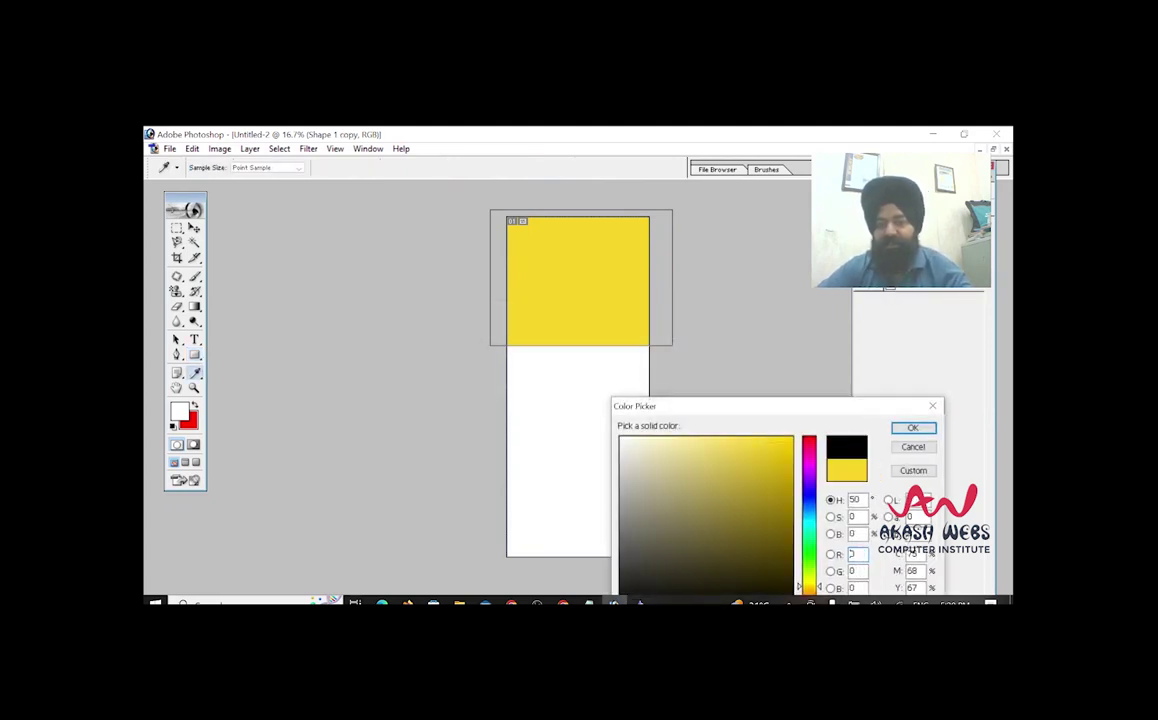
{"action": "left_click", "coordinate": [912, 428]}
Free-transform the black rectangle to sit directly below the yellow block, leaving about the lowest sixth of the standee white.
{"action": "key", "text": "ctrl+t"}
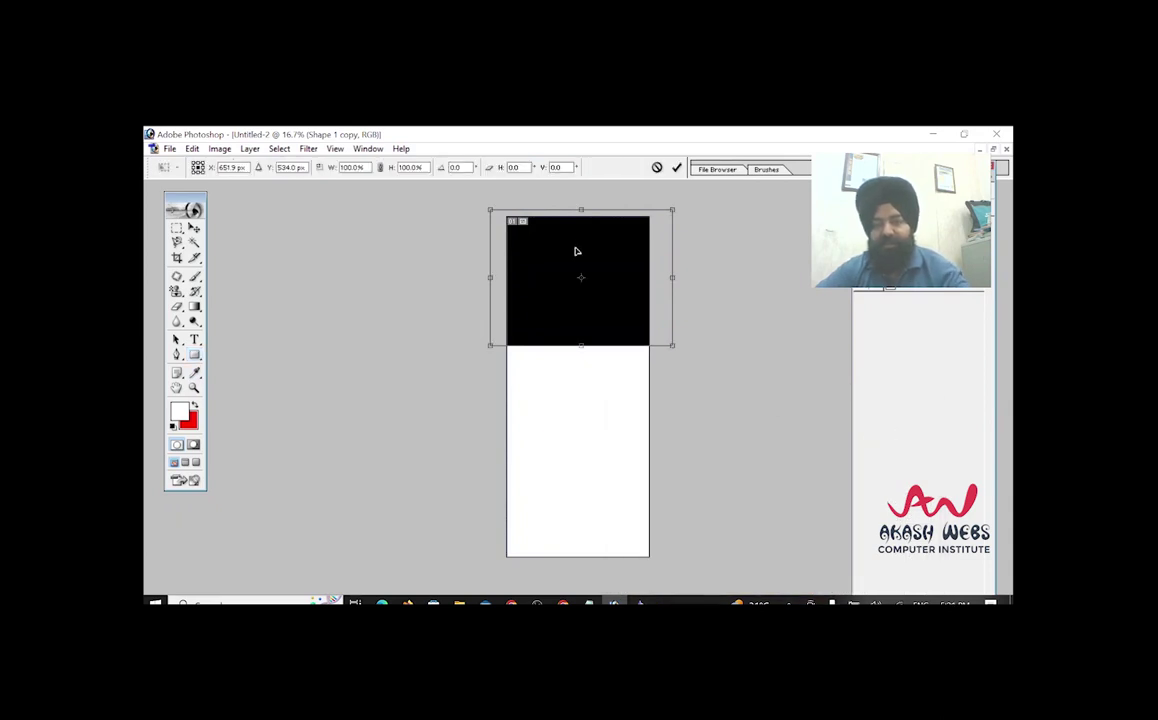
{"action": "left_click_drag", "start_coordinate": [581, 211], "coordinate": [567, 497]}
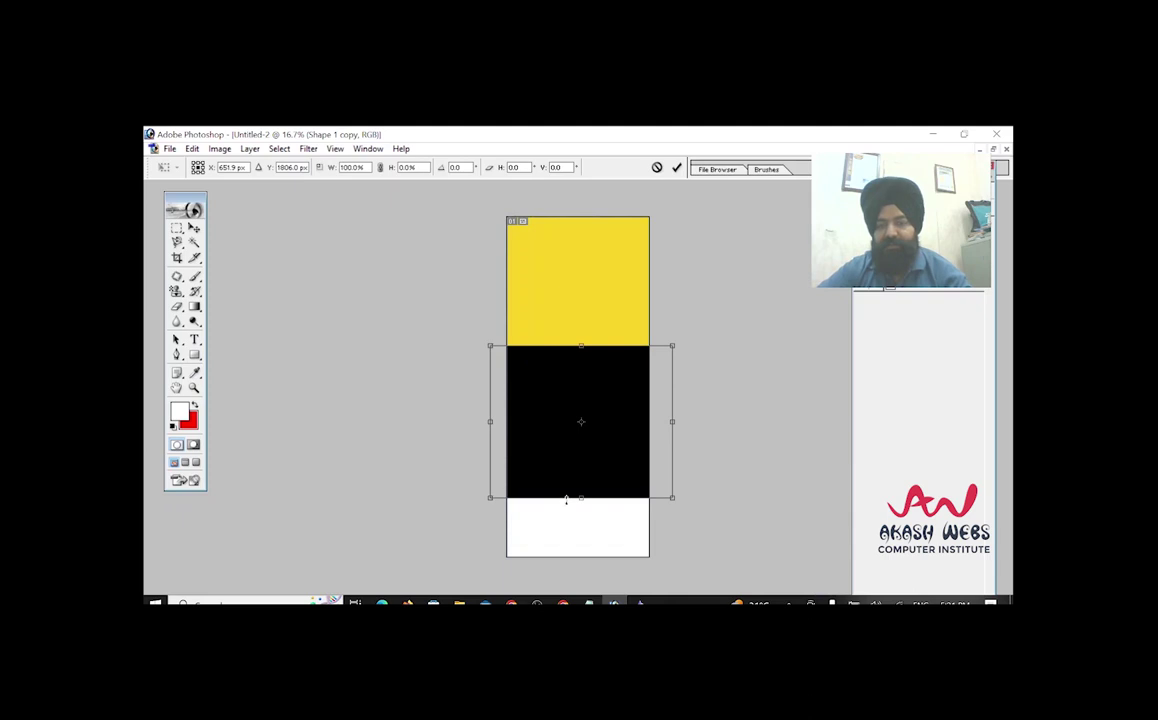
{"action": "key", "text": "Return"}
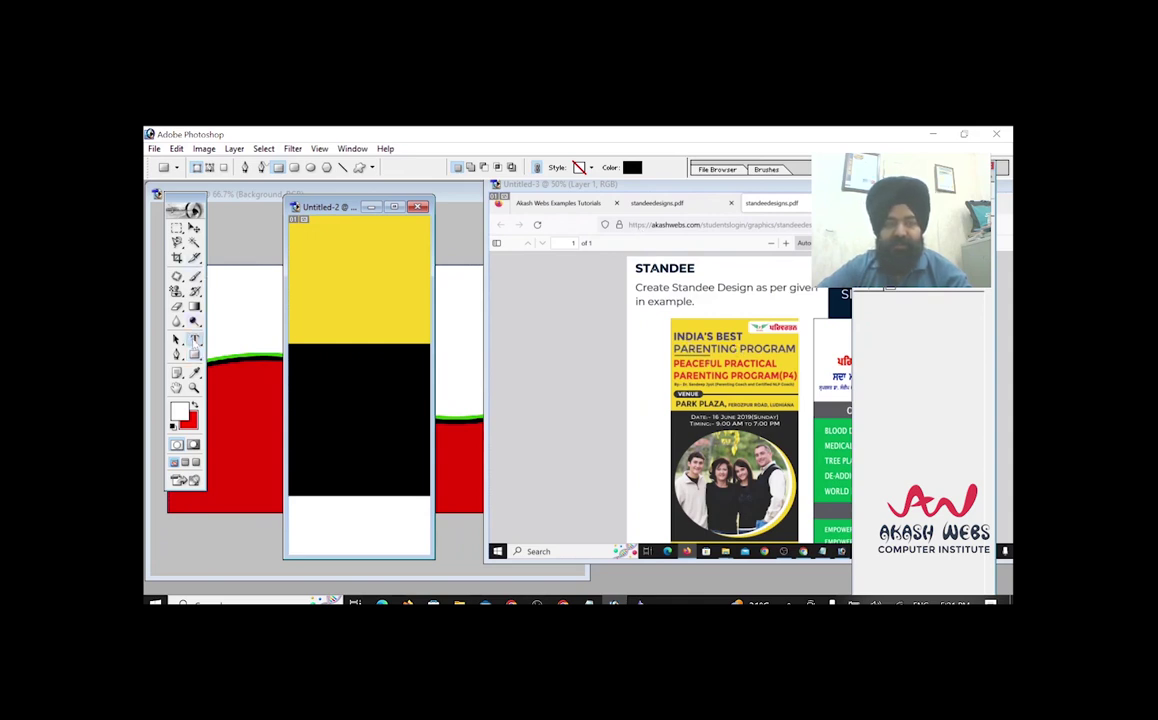
Add the two-line heading text "India's Best" / "Parenting Program" in white near the top of the yellow block.
{"action": "left_click", "coordinate": [195, 340]}
{"action": "left_click", "coordinate": [309, 245]}
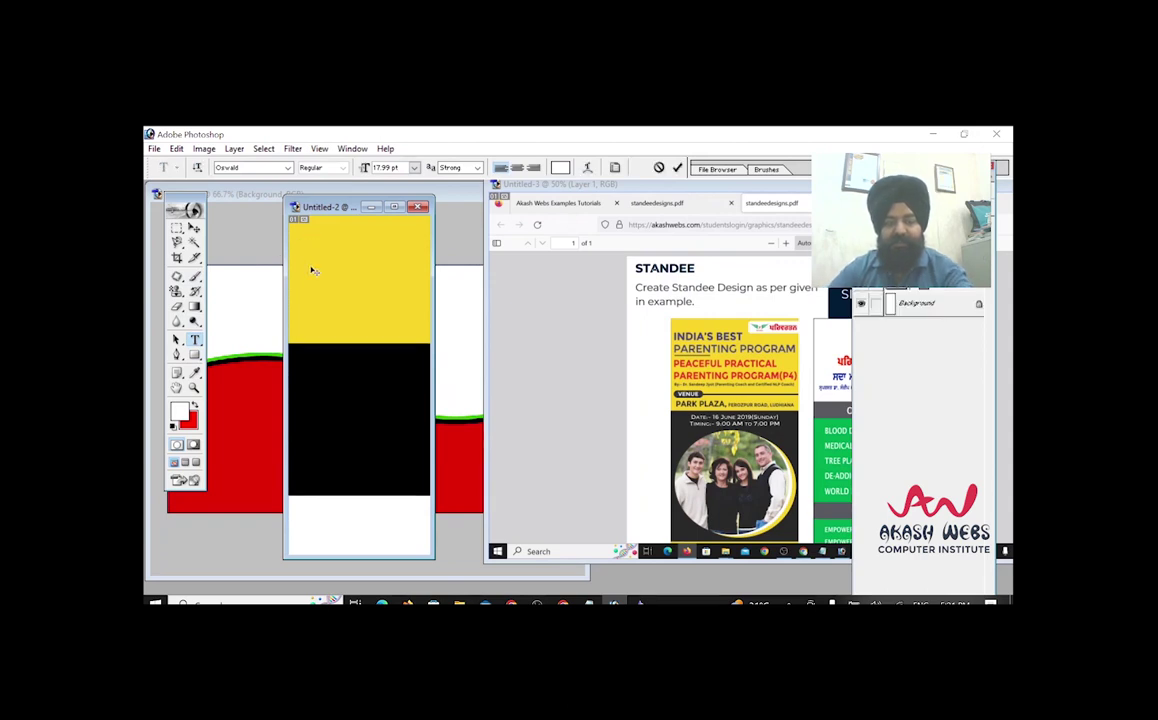
{"action": "type", "text": "India"}
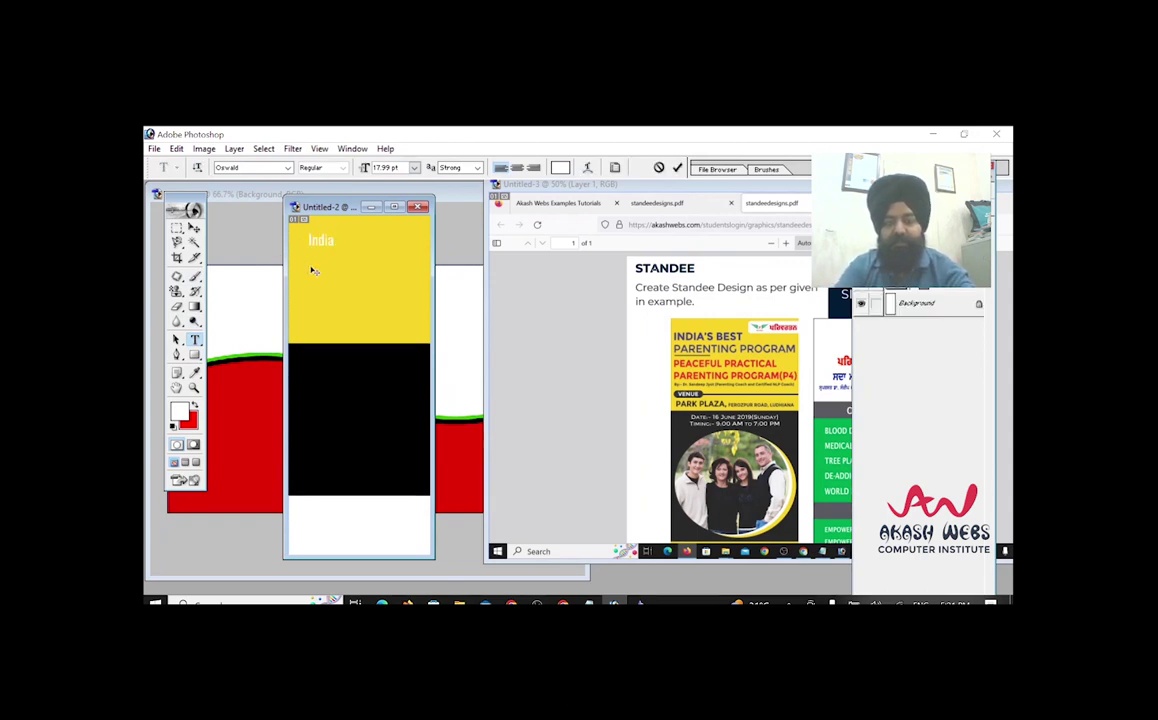
{"action": "type", "text": "'s Best "}
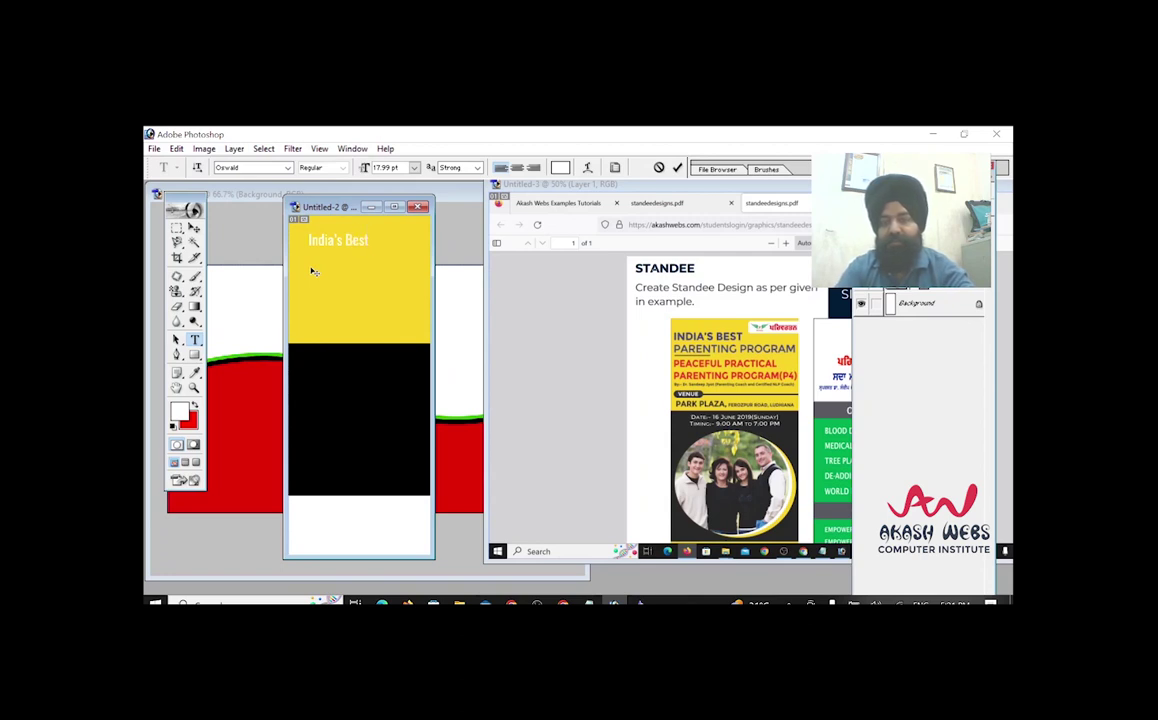
{"action": "type", "text": "Paren"}
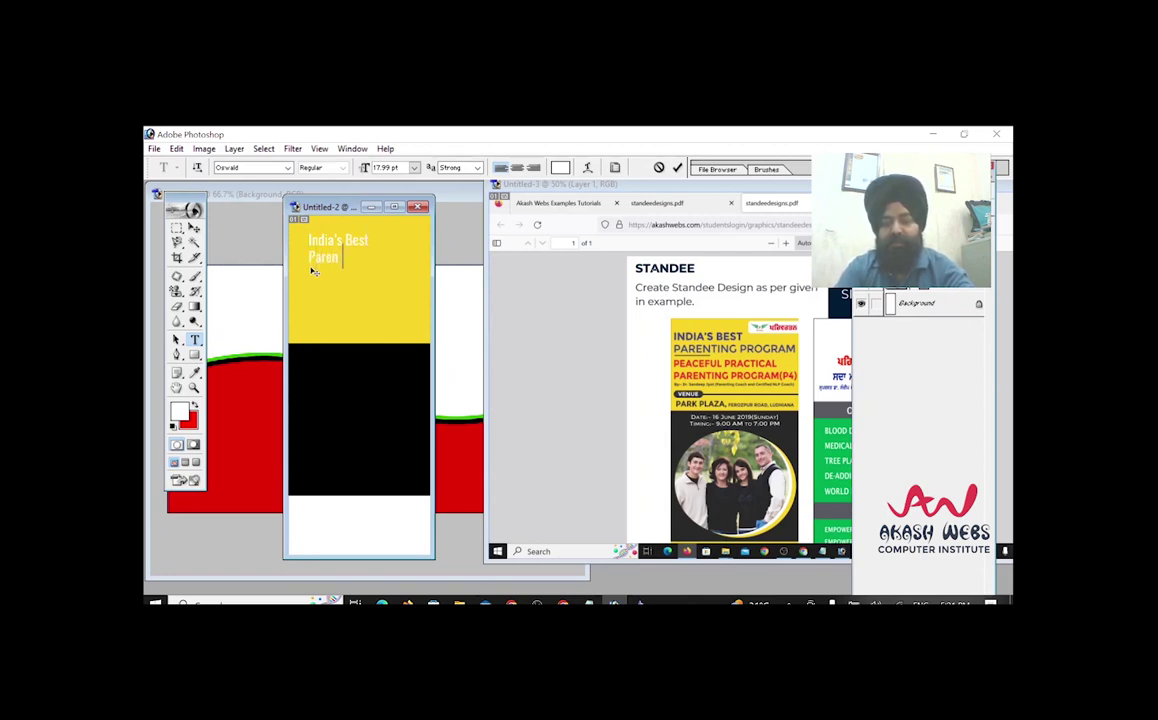
{"action": "type", "text": "ting Program"}
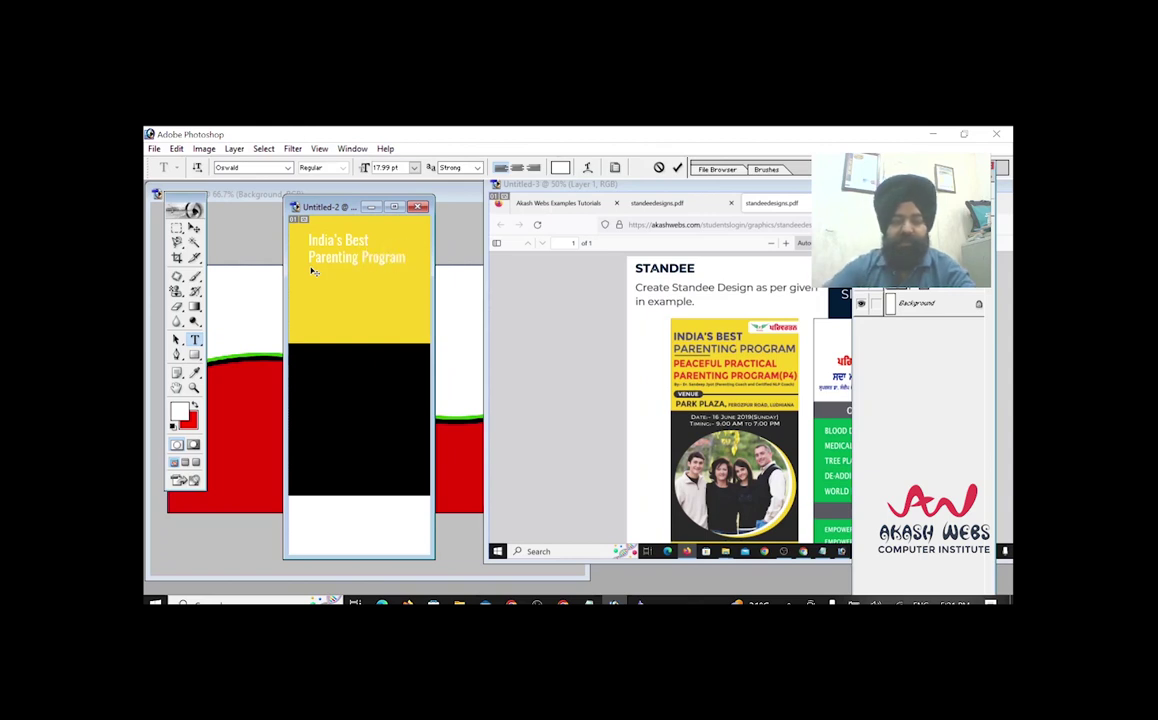
{"action": "key", "text": "ctrl+a"}
{"action": "left_click", "coordinate": [194, 228]}
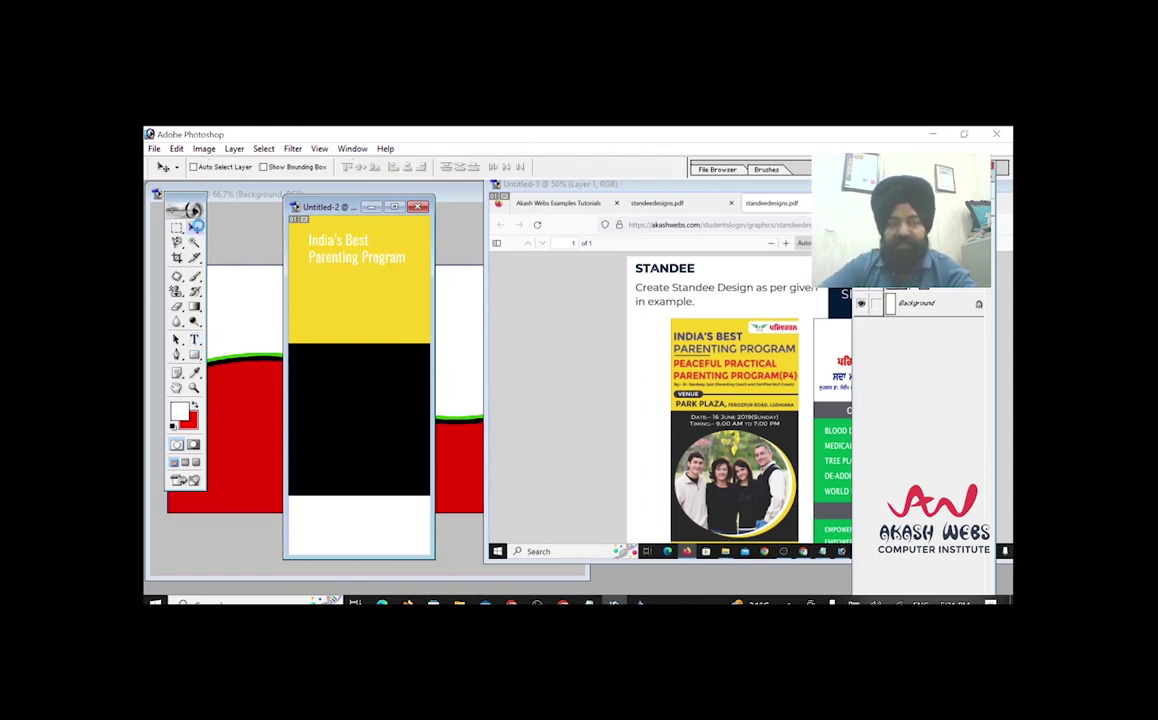
Set both heading lines to All Caps and move the heading close to the yellow block's upper-left corner.
{"action": "left_click", "coordinate": [195, 339]}
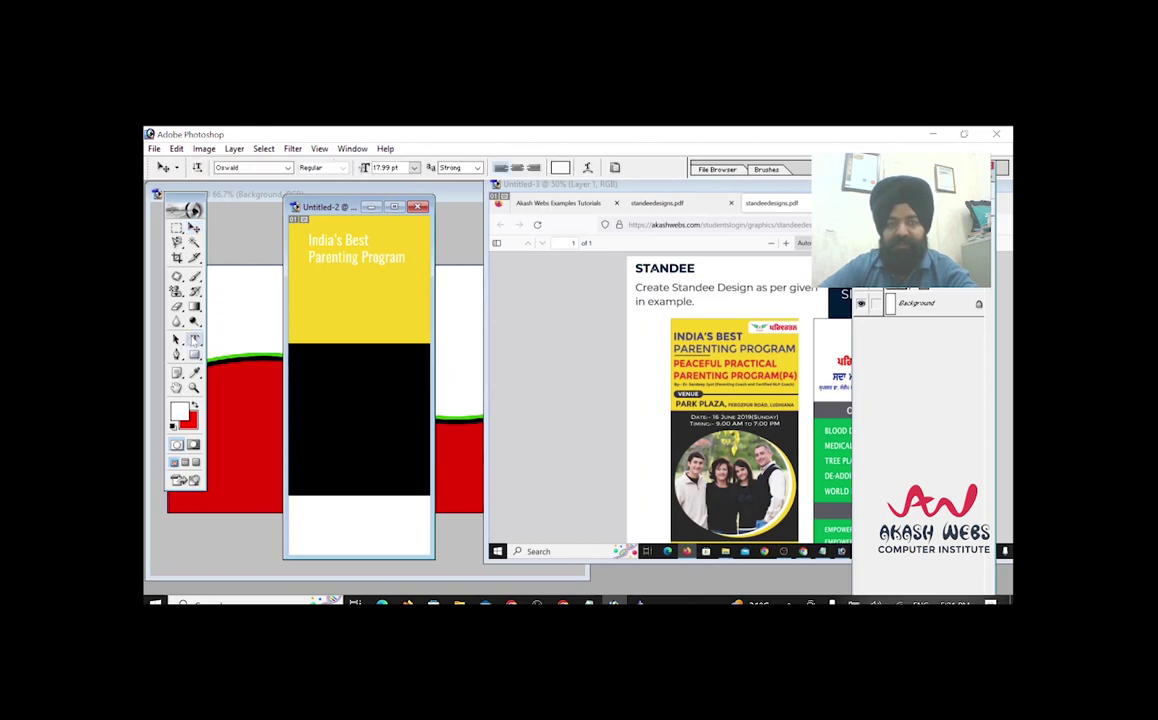
{"action": "triple_click", "coordinate": [339, 260]}
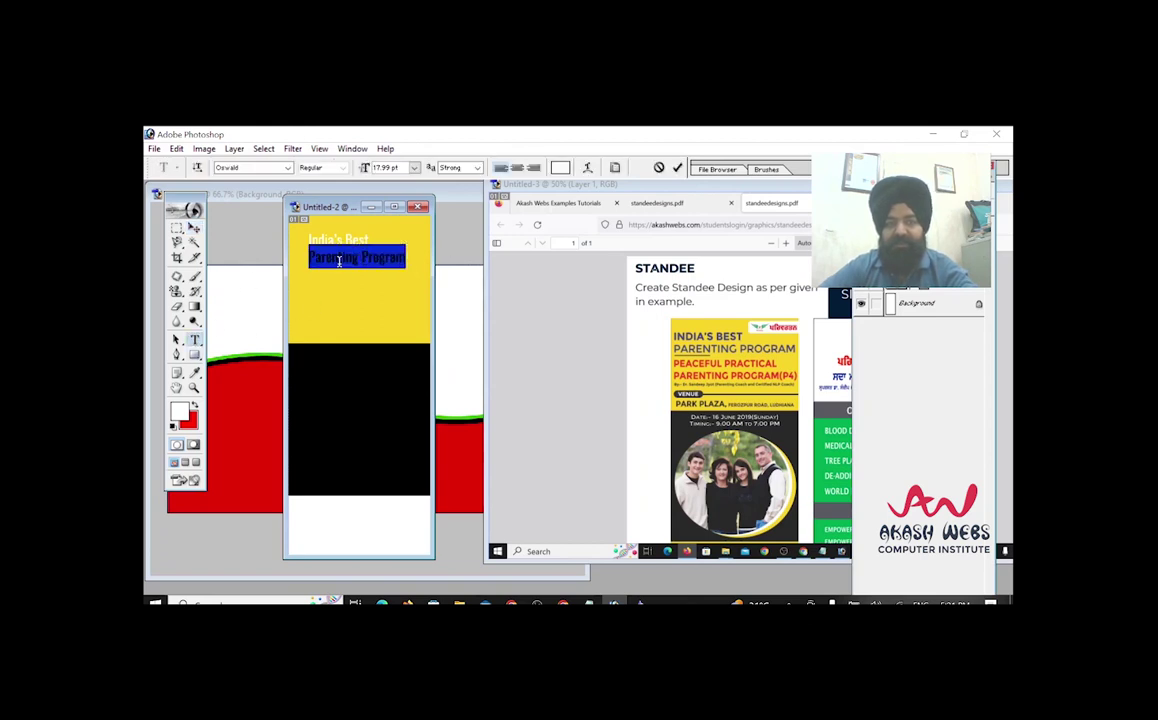
{"action": "key", "text": "ctrl+a"}
{"action": "left_click", "coordinate": [615, 168]}
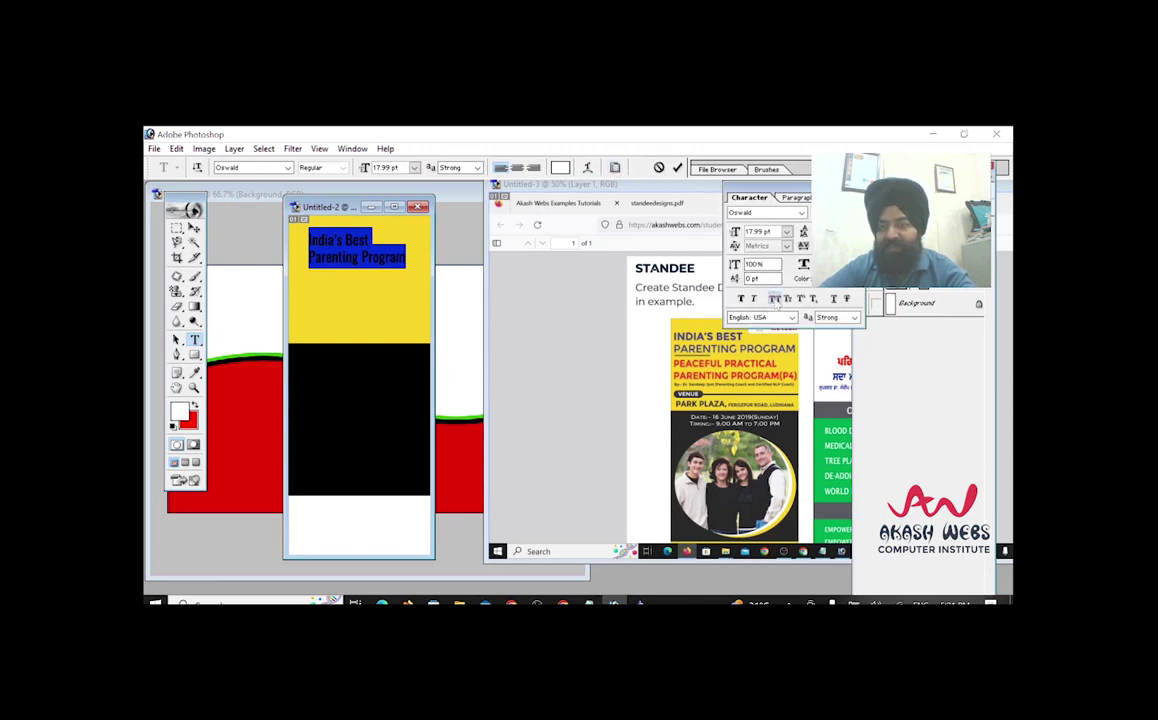
{"action": "left_click", "coordinate": [774, 298]}
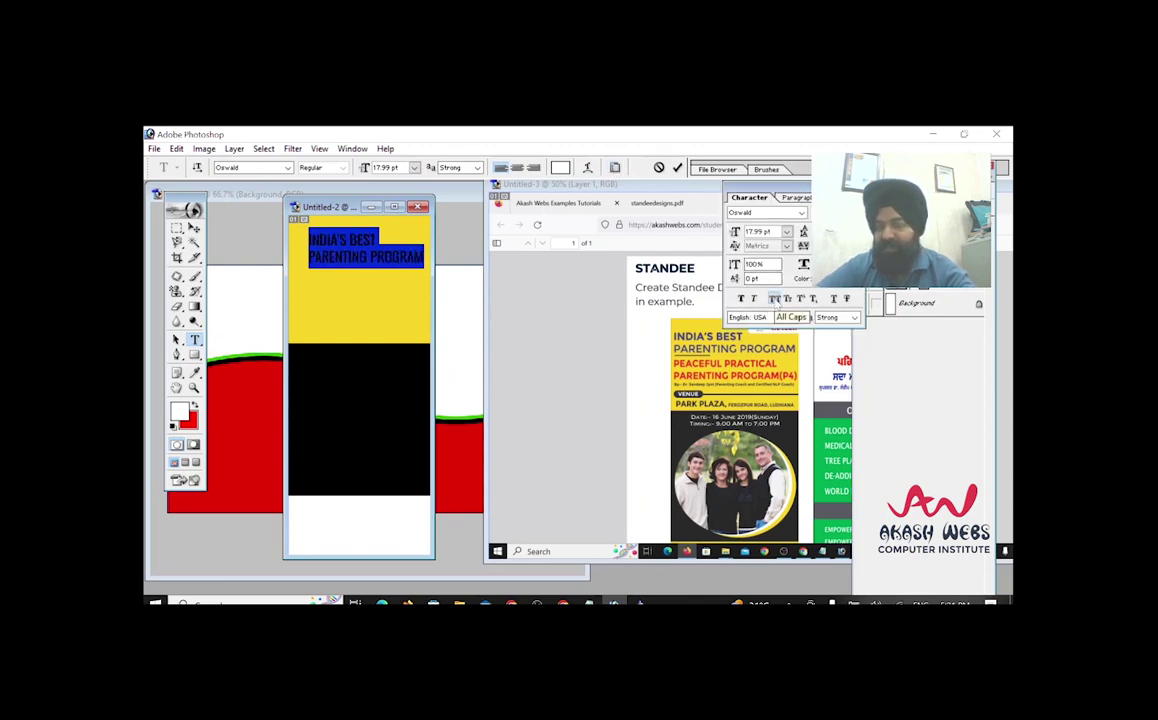
{"action": "left_click", "coordinate": [195, 228]}
{"action": "left_click_drag", "start_coordinate": [349, 286], "coordinate": [342, 282]}
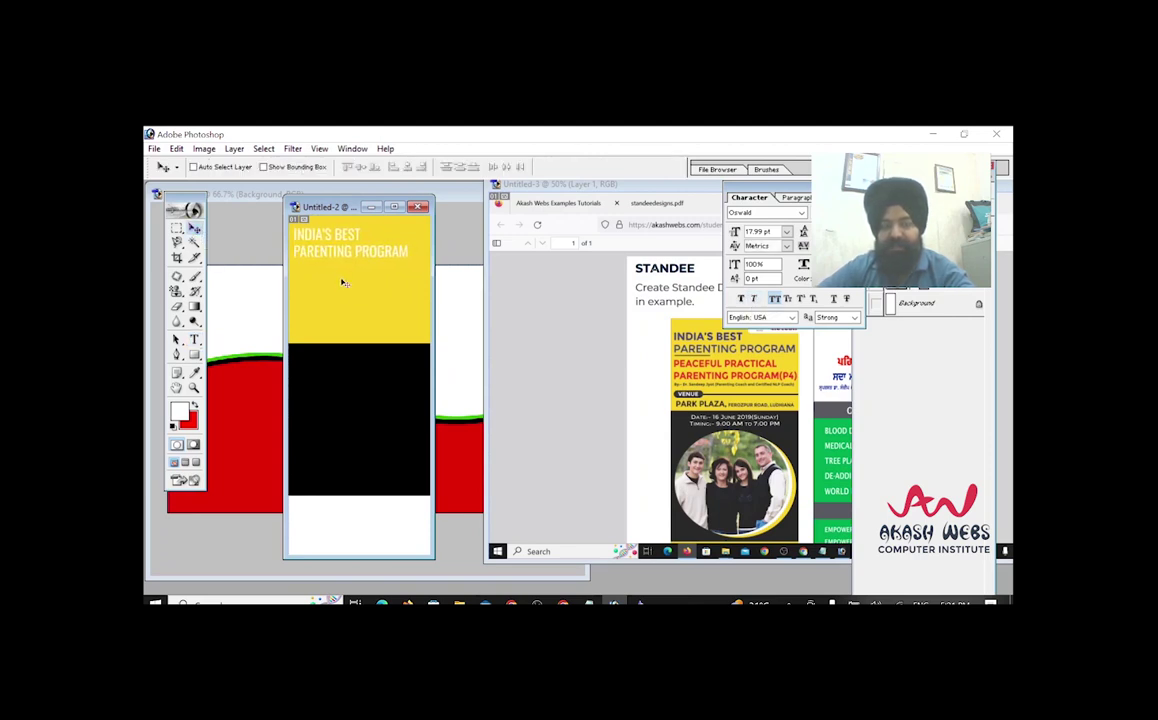
Change the font of the whole two-line heading to Montserrat.
{"action": "key", "text": "t"}
{"action": "left_click", "coordinate": [349, 255]}
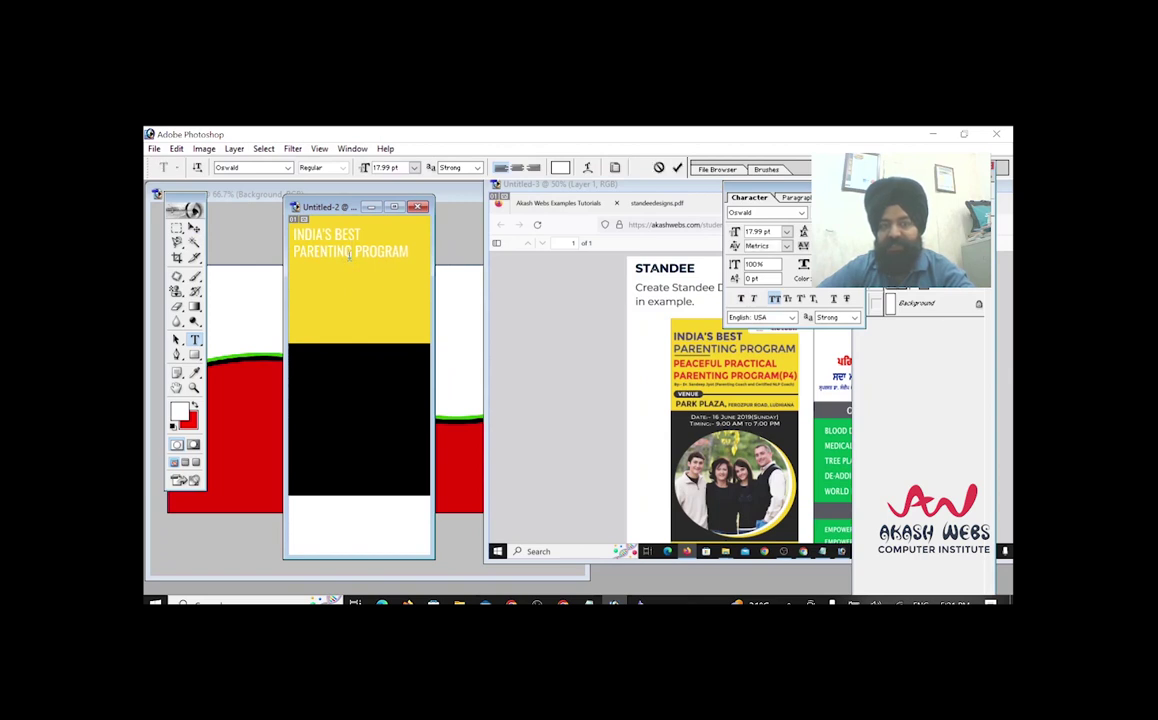
{"action": "key", "text": "ctrl+a"}
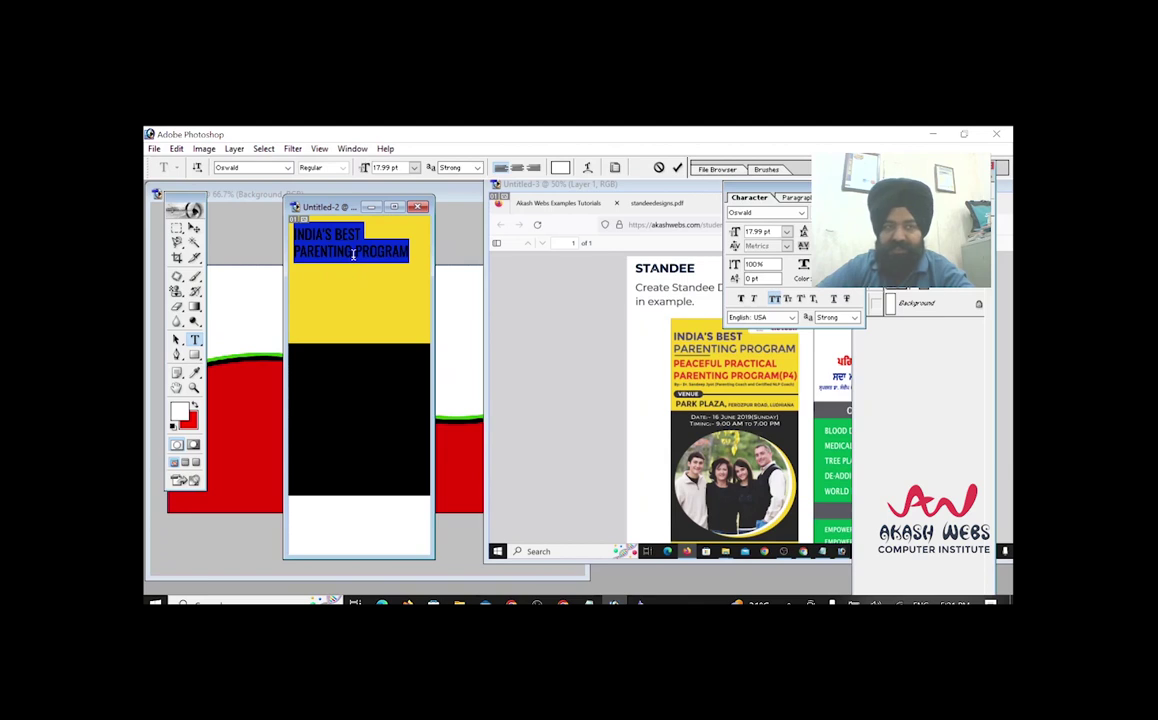
{"action": "left_click", "coordinate": [252, 168]}
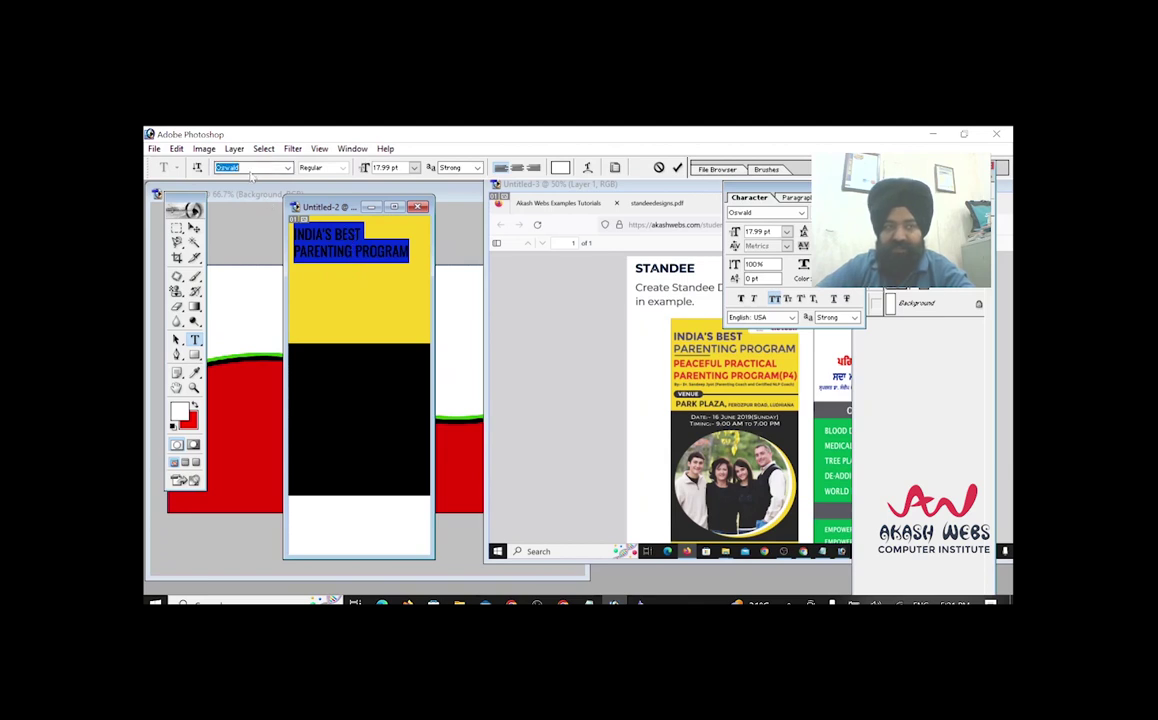
{"action": "type", "text": "Montserrat"}
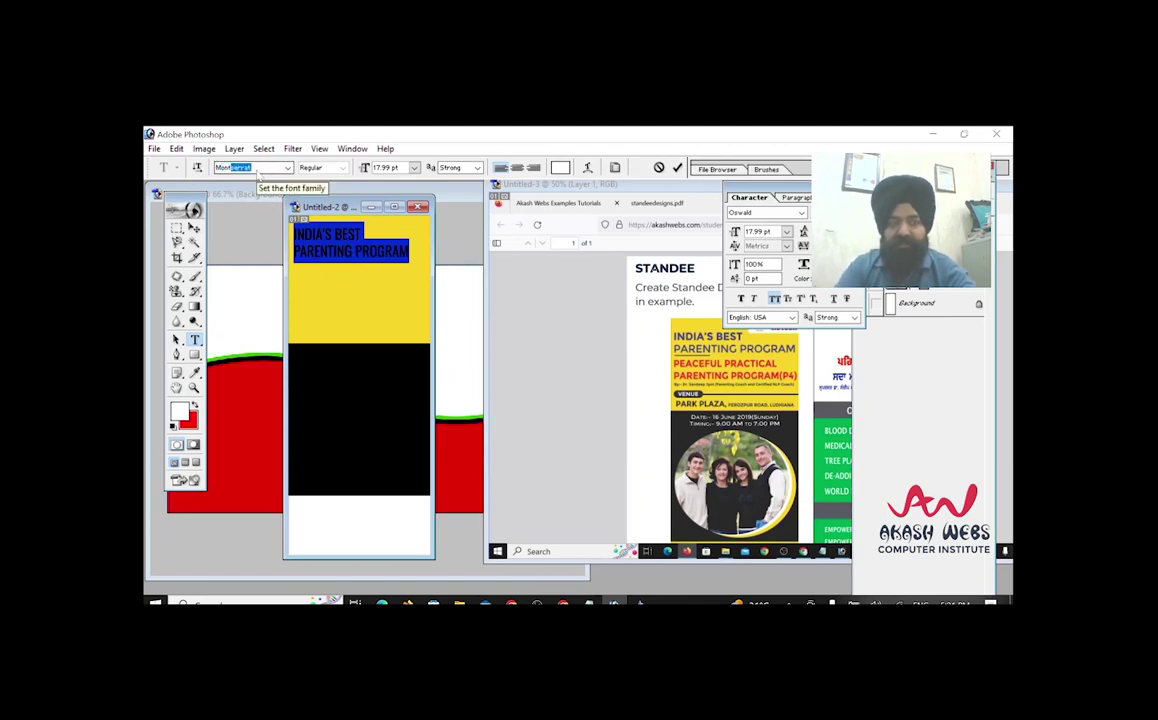
{"action": "key", "text": "Return"}
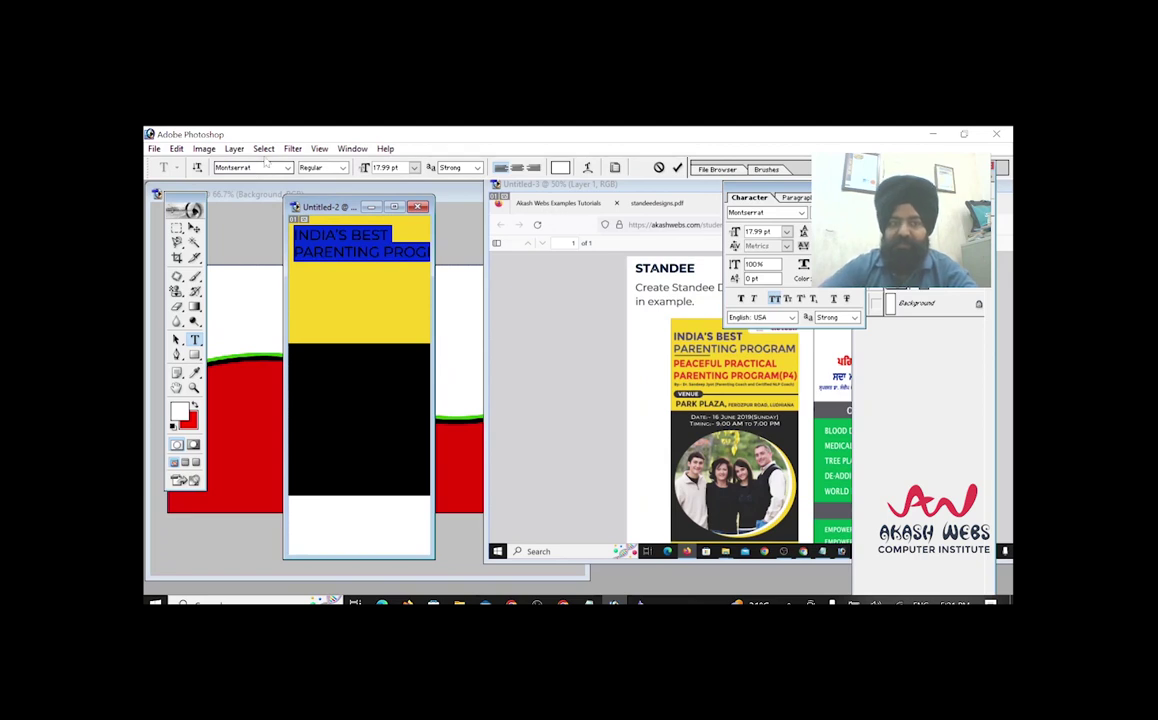
Set only the heading's first line, INDIA'S BEST, to the Bold style.
{"action": "left_click", "coordinate": [336, 235]}
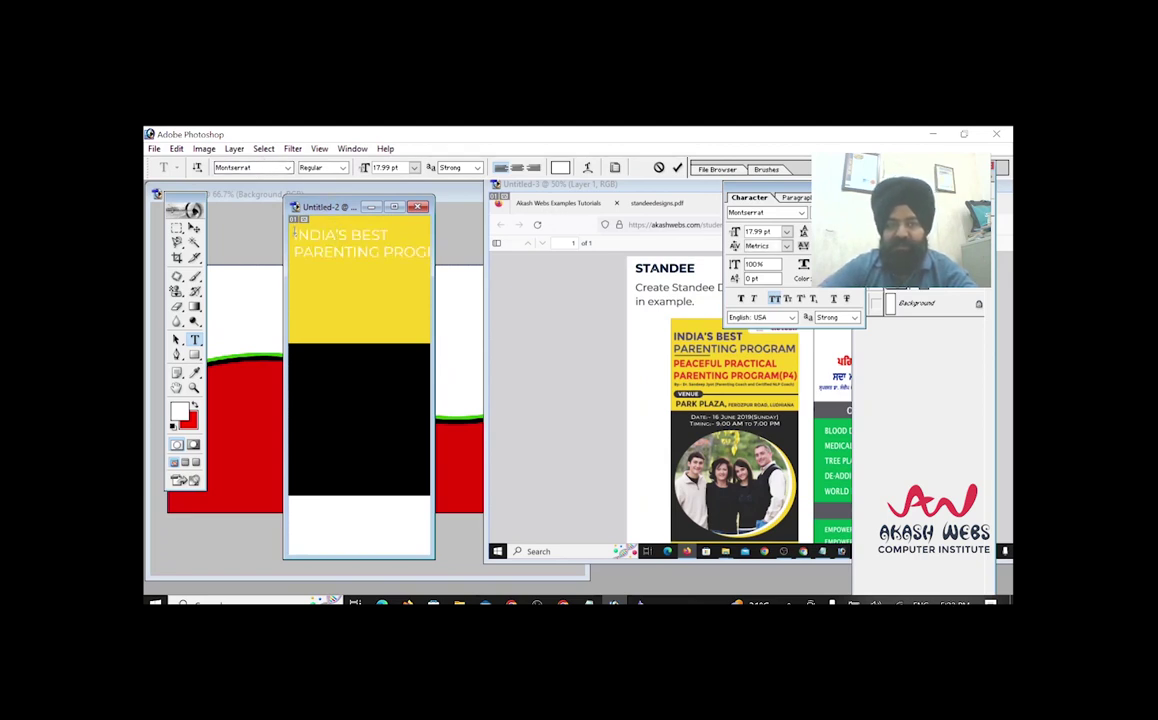
{"action": "left_click_drag", "start_coordinate": [297, 235], "coordinate": [389, 235]}
{"action": "left_click", "coordinate": [296, 235]}
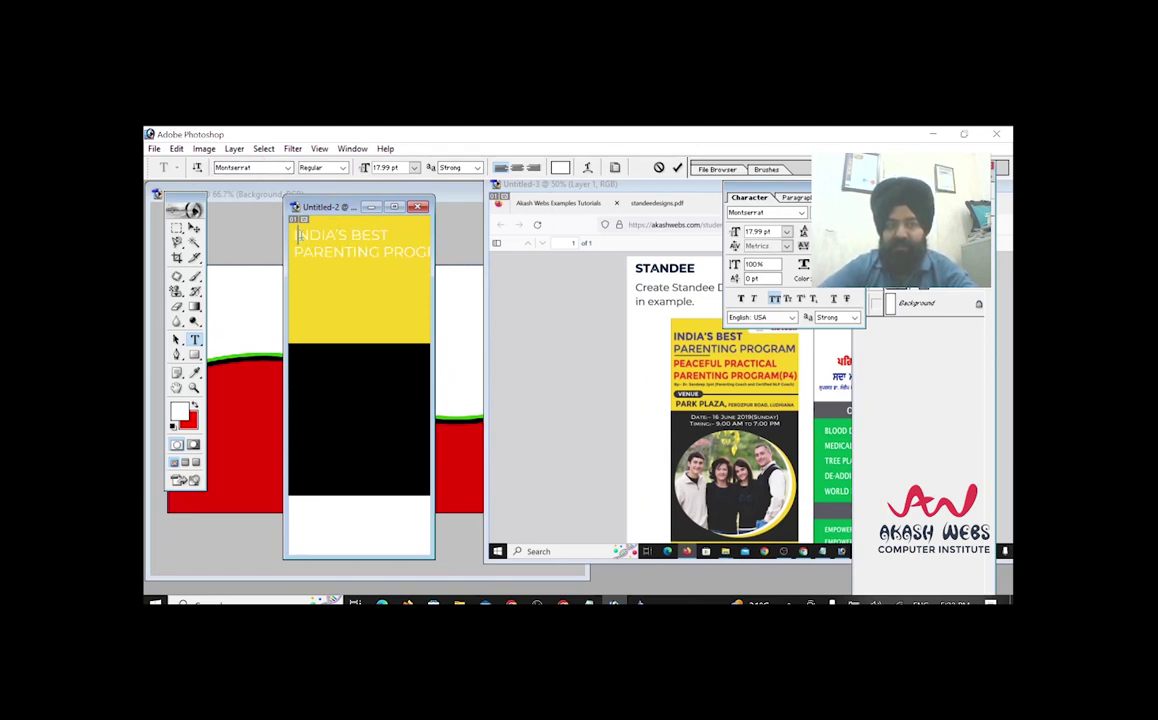
{"action": "mouse_move", "coordinate": [295, 235]}
{"action": "left_mouse_down"}
{"action": "mouse_move", "coordinate": [388, 236]}
{"action": "mouse_move", "coordinate": [294, 236]}
{"action": "left_mouse_up"}
{"action": "left_click", "coordinate": [390, 234]}
{"action": "left_click", "coordinate": [341, 167]}
{"action": "left_click", "coordinate": [338, 187]}
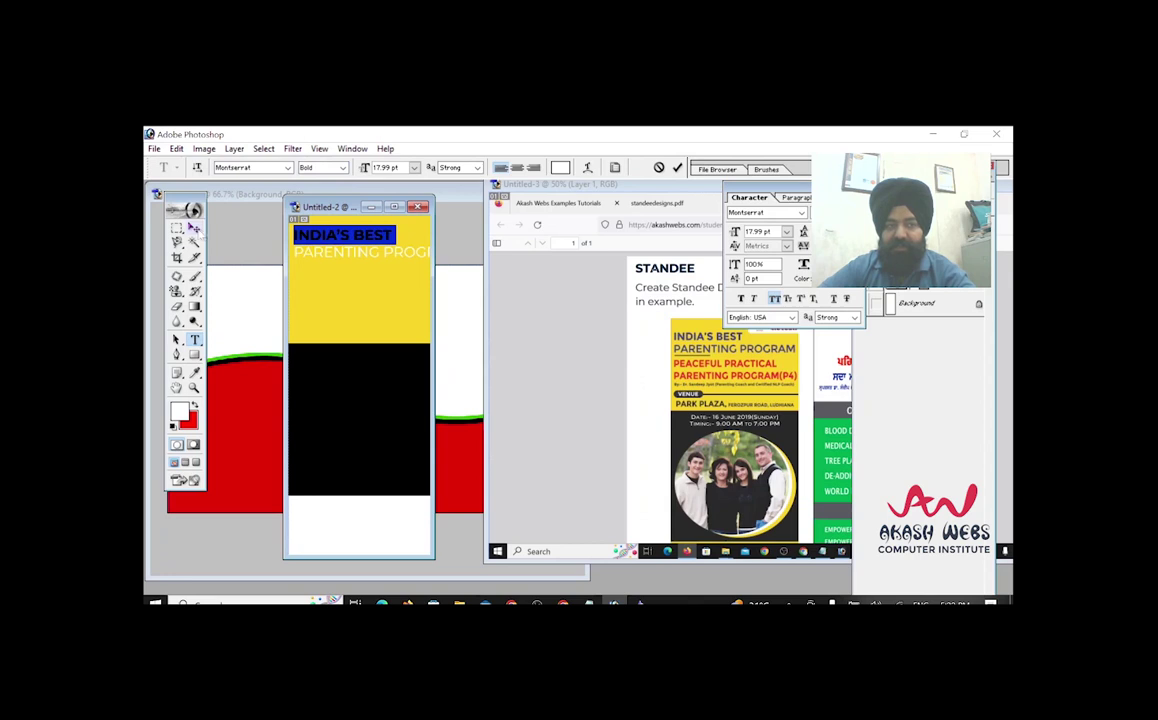
Recolour both heading lines with the dark blue sampled from the INDIA'S BEST title in the reference image.
{"action": "key", "text": "ctrl+a"}
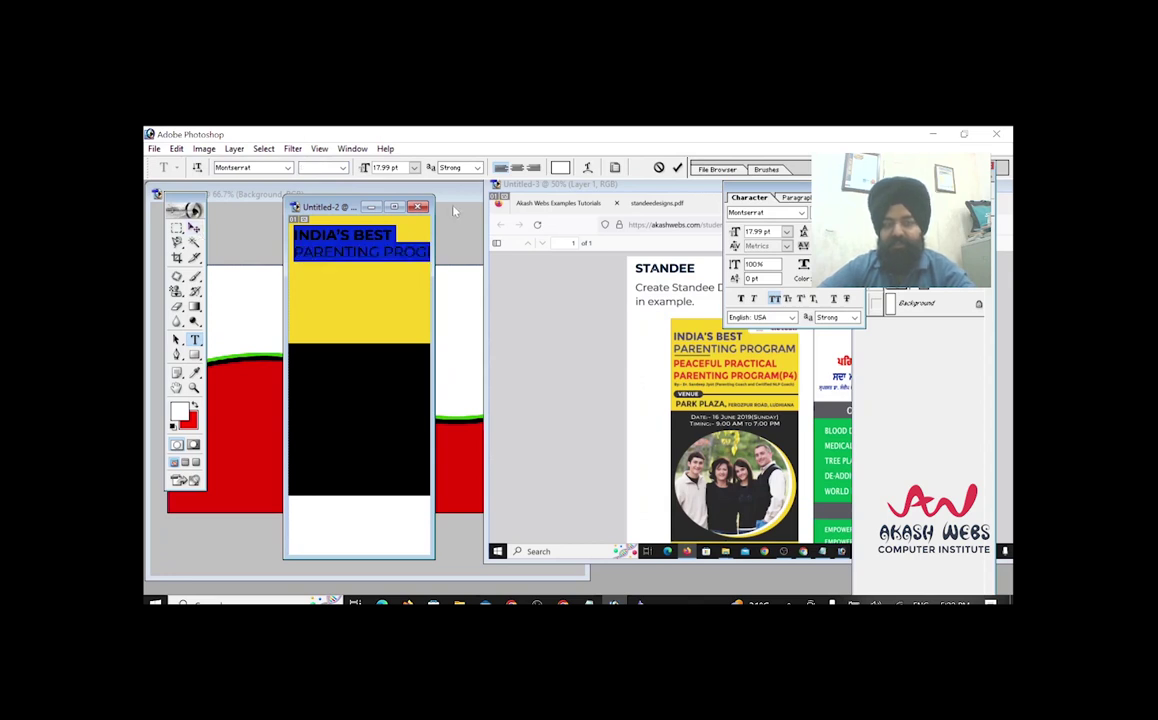
{"action": "left_click", "coordinate": [561, 168]}
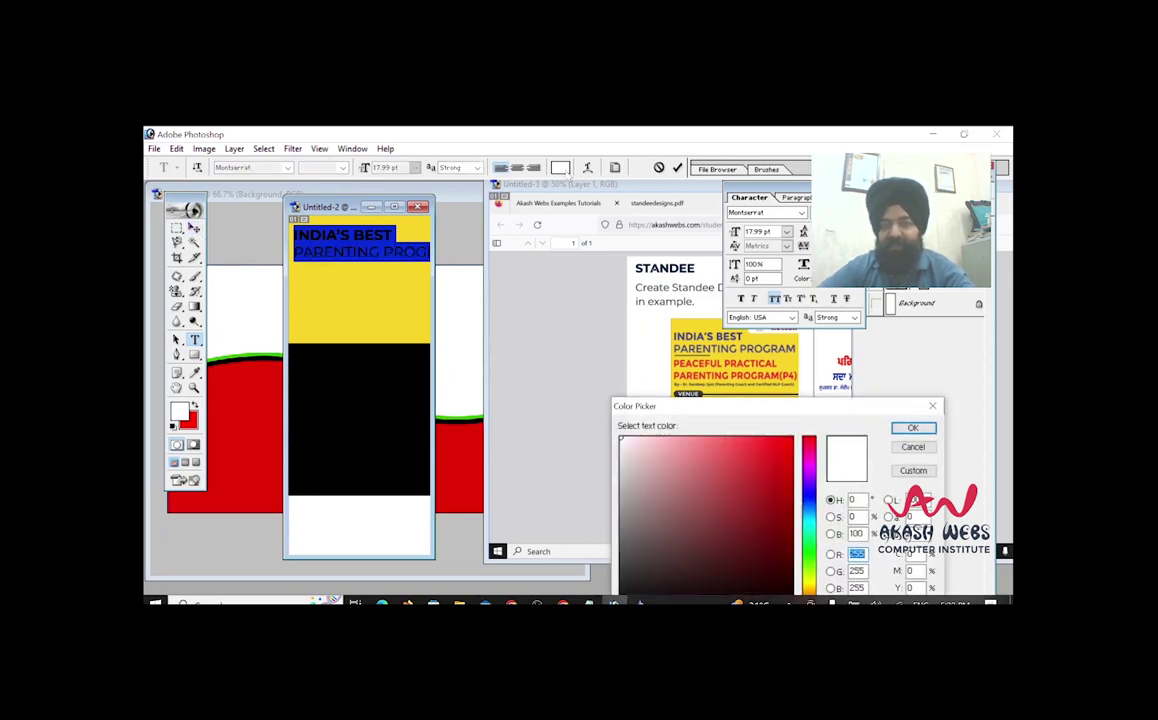
{"action": "left_click", "coordinate": [700, 338]}
{"action": "key", "text": "Return"}
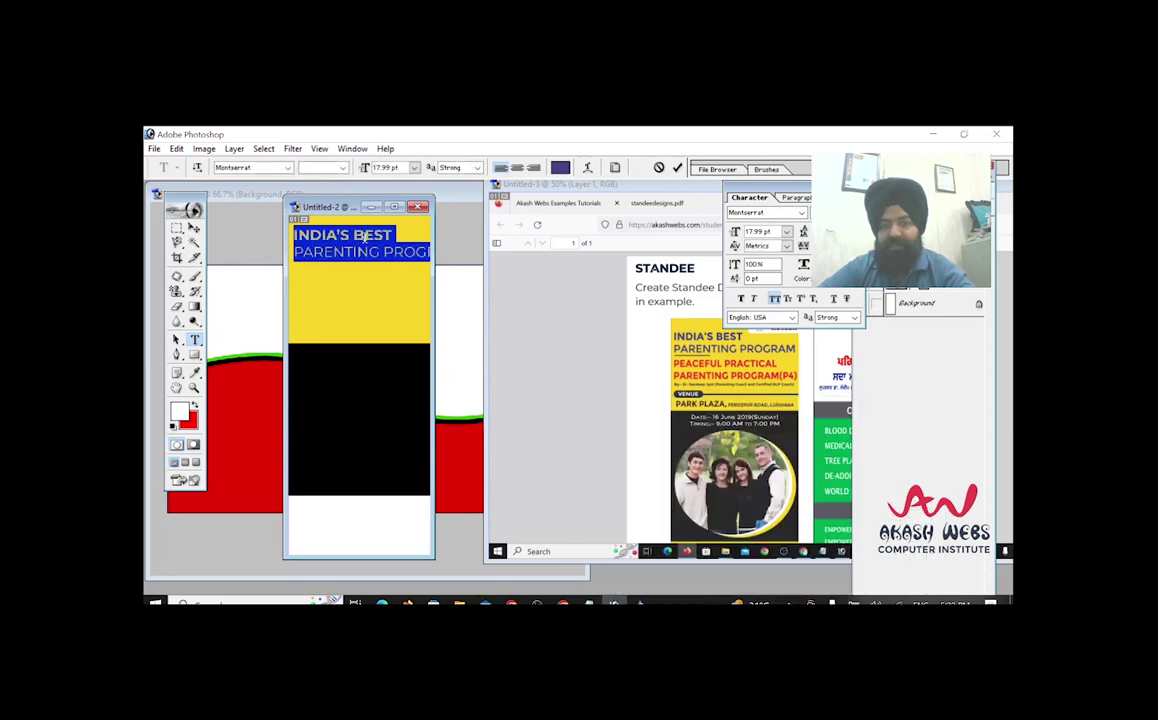
{"action": "left_click", "coordinate": [363, 235]}
{"action": "left_click", "coordinate": [194, 228]}
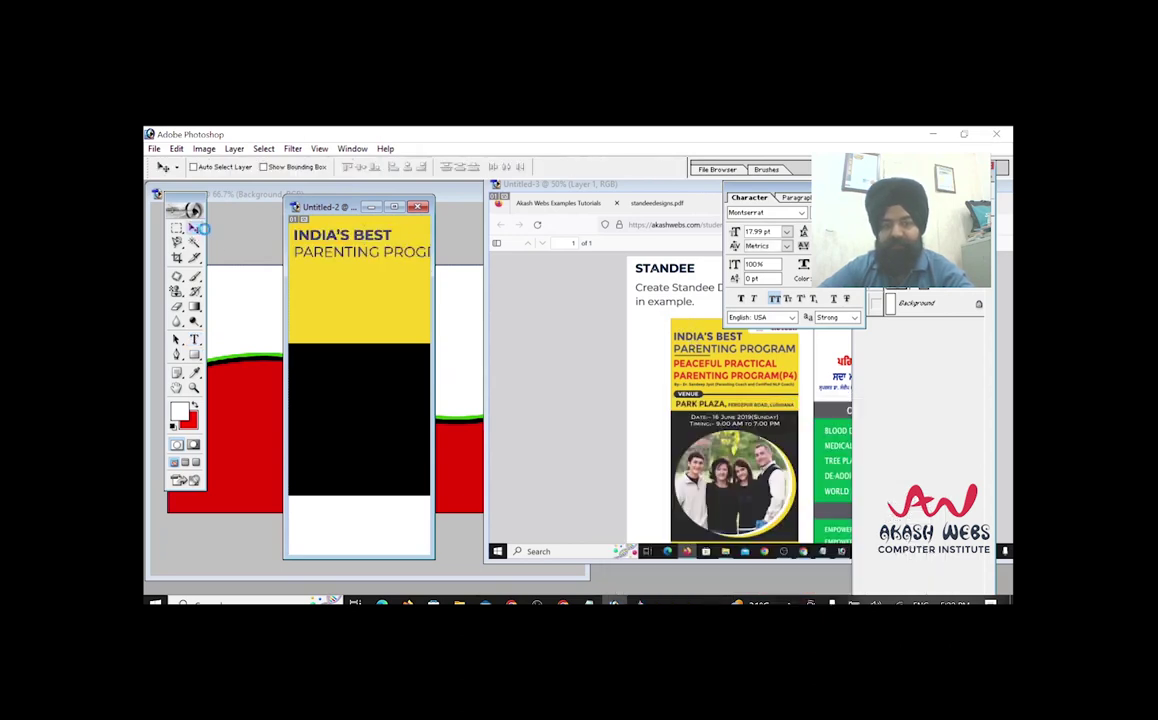
Maximize the standee document, scale the heading to about 80%, and position it within the yellow block's width.
{"action": "left_click", "coordinate": [394, 206]}
{"action": "key", "text": "ctrl+t"}
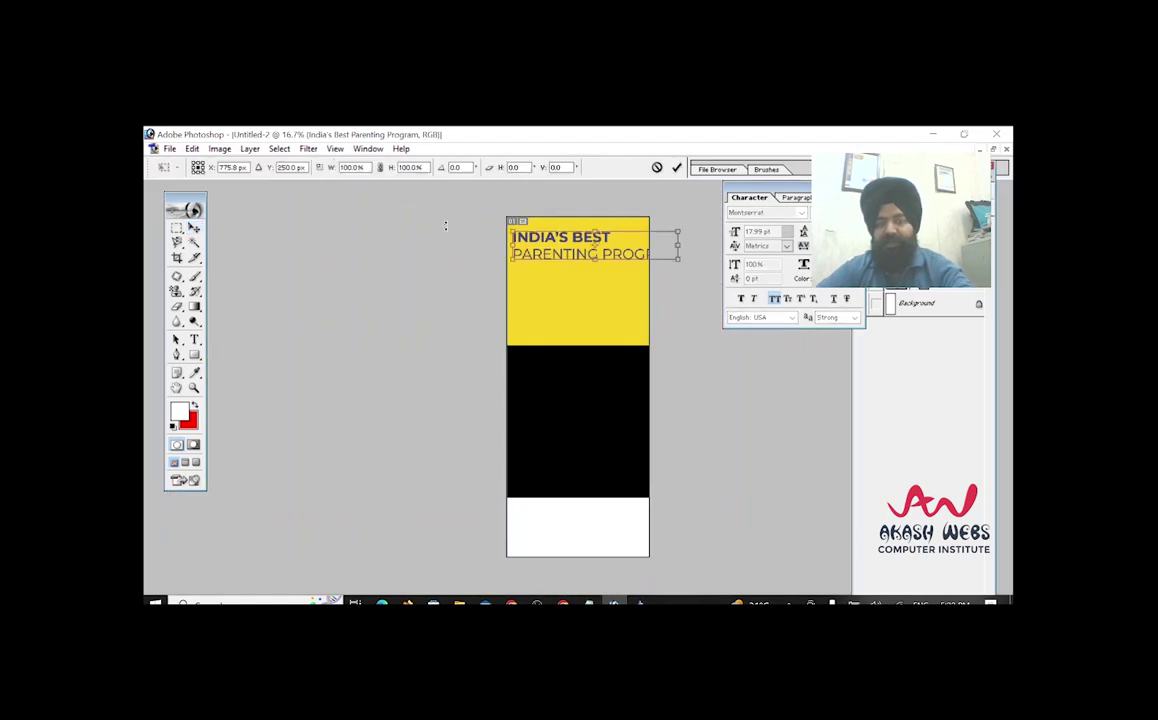
{"action": "left_click_drag", "start_coordinate": [674, 254], "coordinate": [643, 256]}
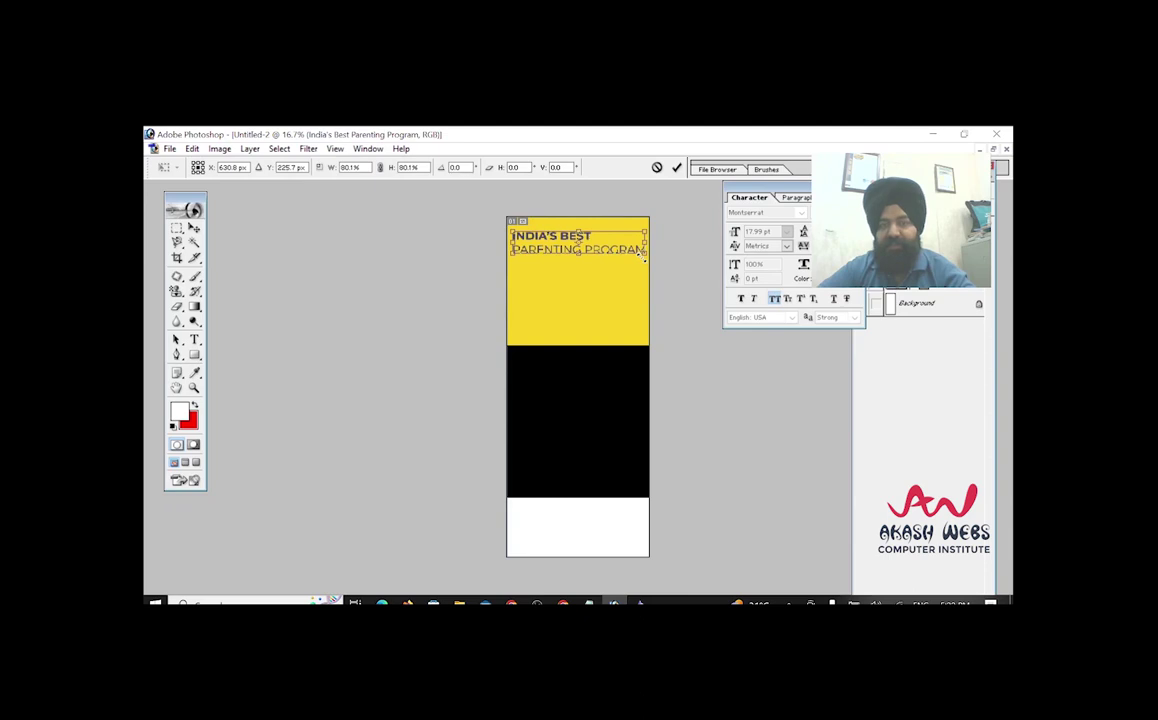
{"action": "key", "text": "Return"}
{"action": "left_click_drag", "start_coordinate": [615, 254], "coordinate": [618, 256]}
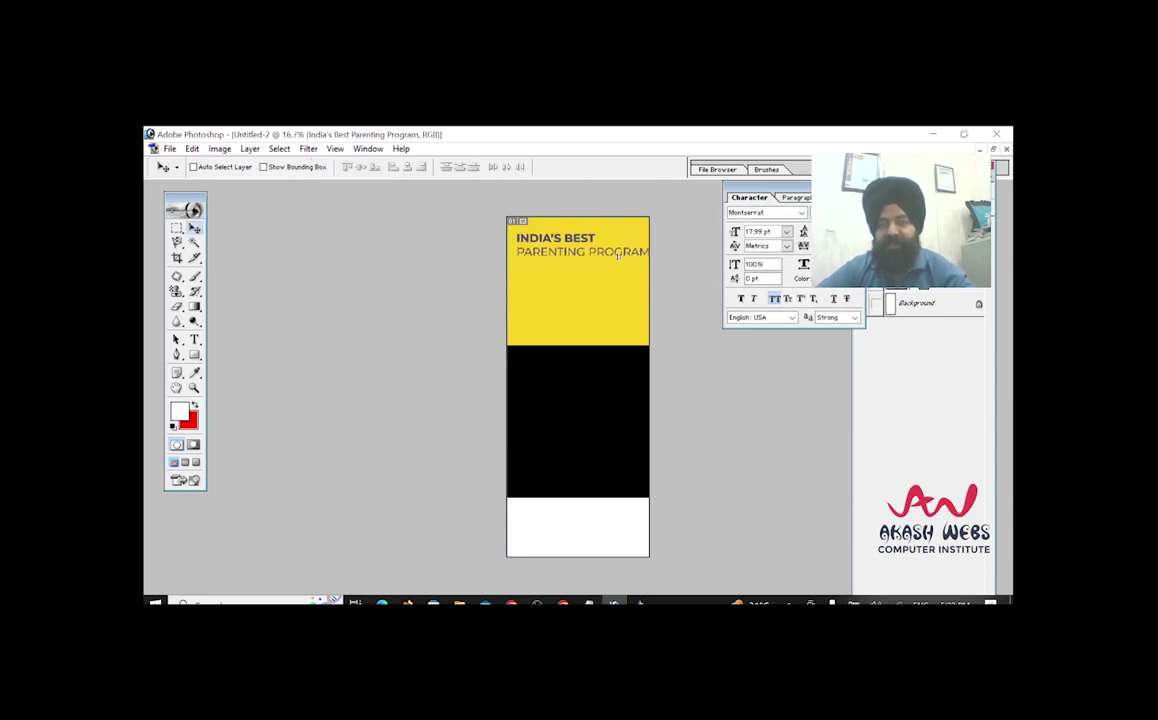
{"action": "key", "text": "shift+Left"}
{"action": "key", "text": "shift+Left"}
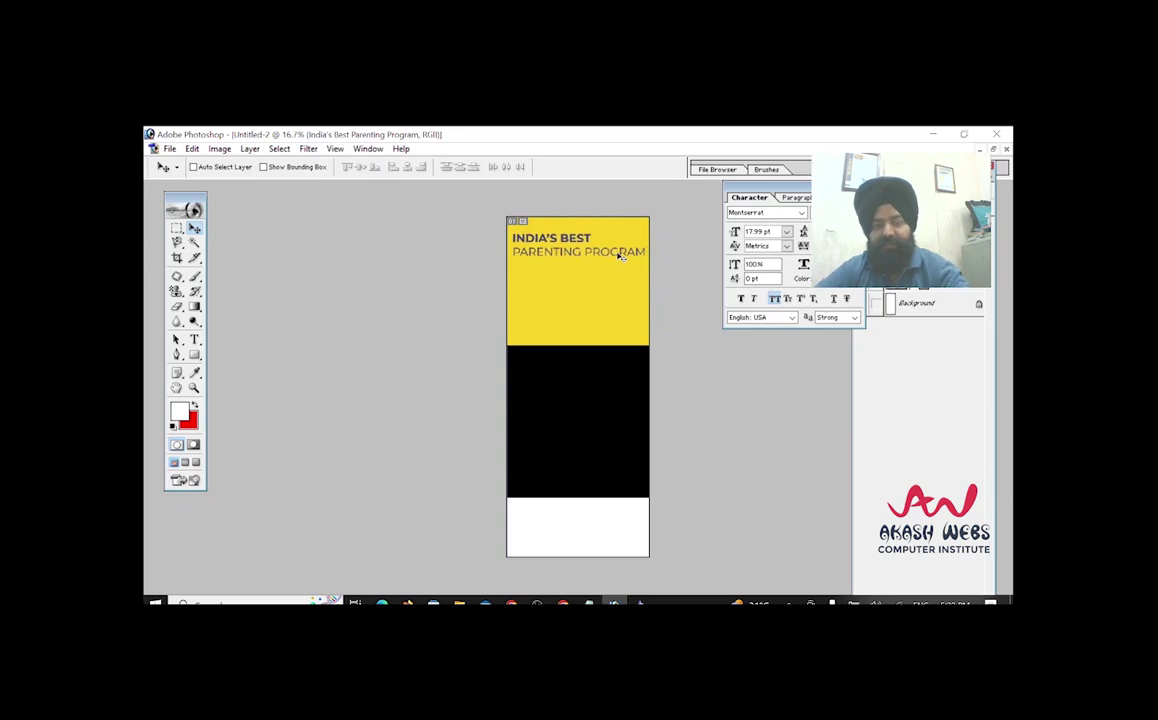
Duplicate the heading layer, place the copy below the original, and delete the PARENTING PROGRAM line from the original.
{"action": "key", "text": "ctrl+j"}
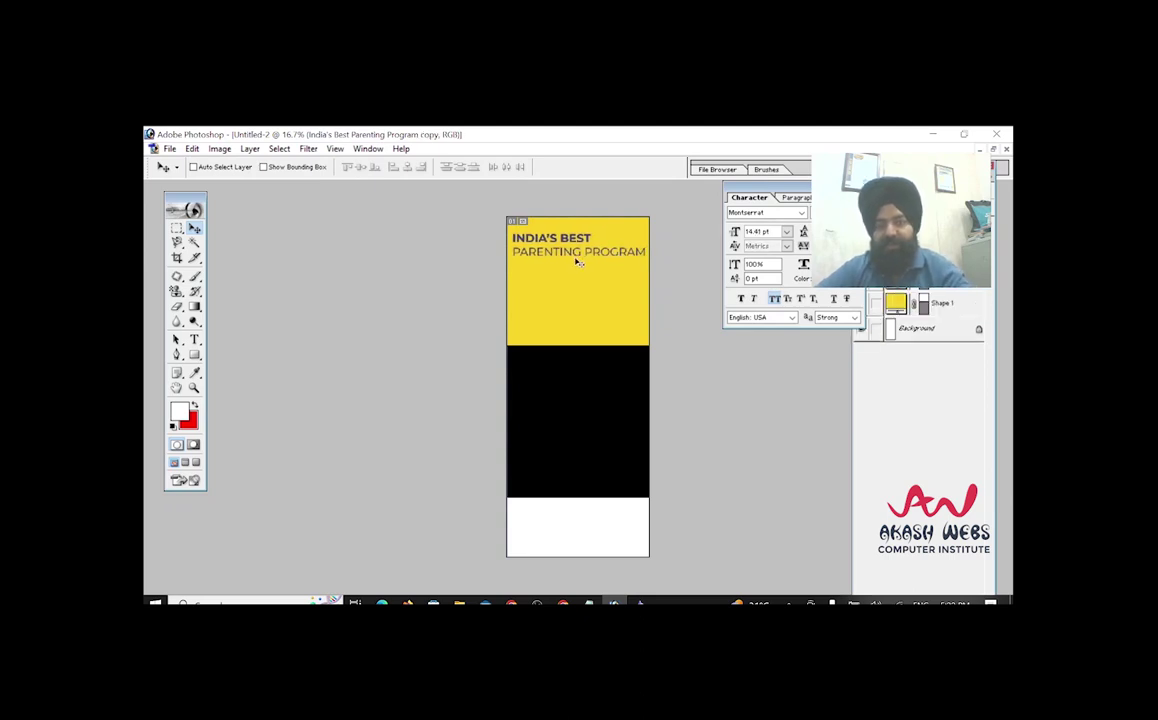
{"action": "left_click_drag", "start_coordinate": [577, 258], "coordinate": [581, 294]}
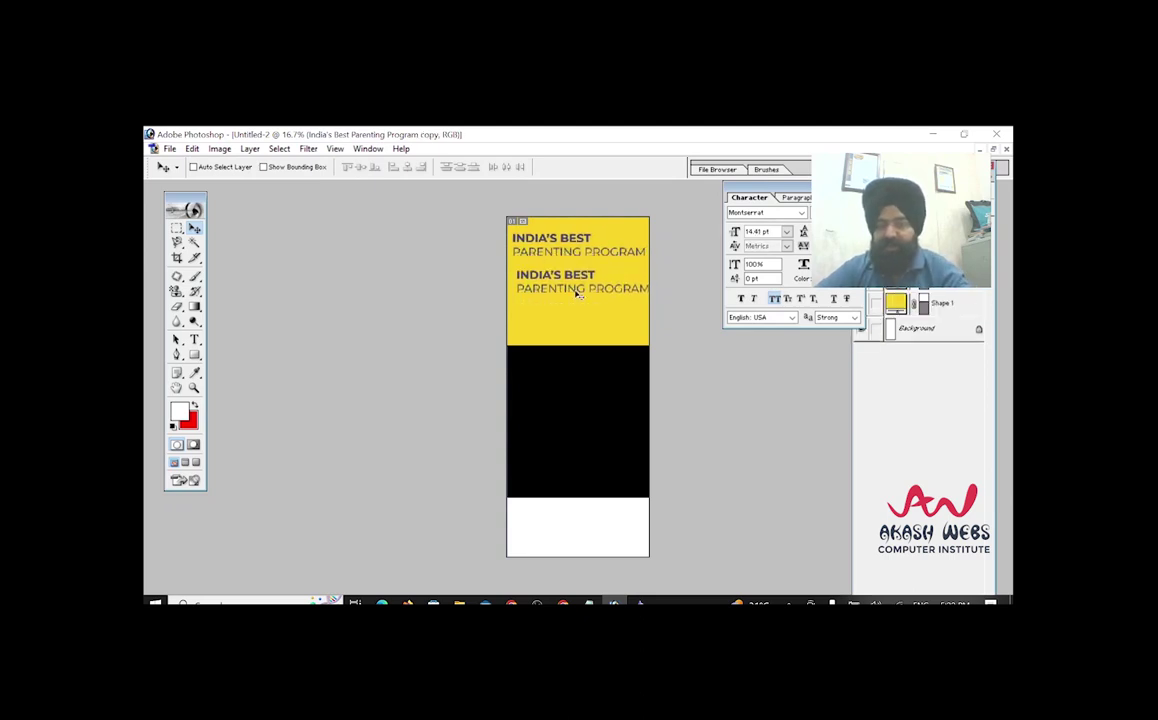
{"action": "key", "text": "t"}
{"action": "left_click", "coordinate": [528, 253]}
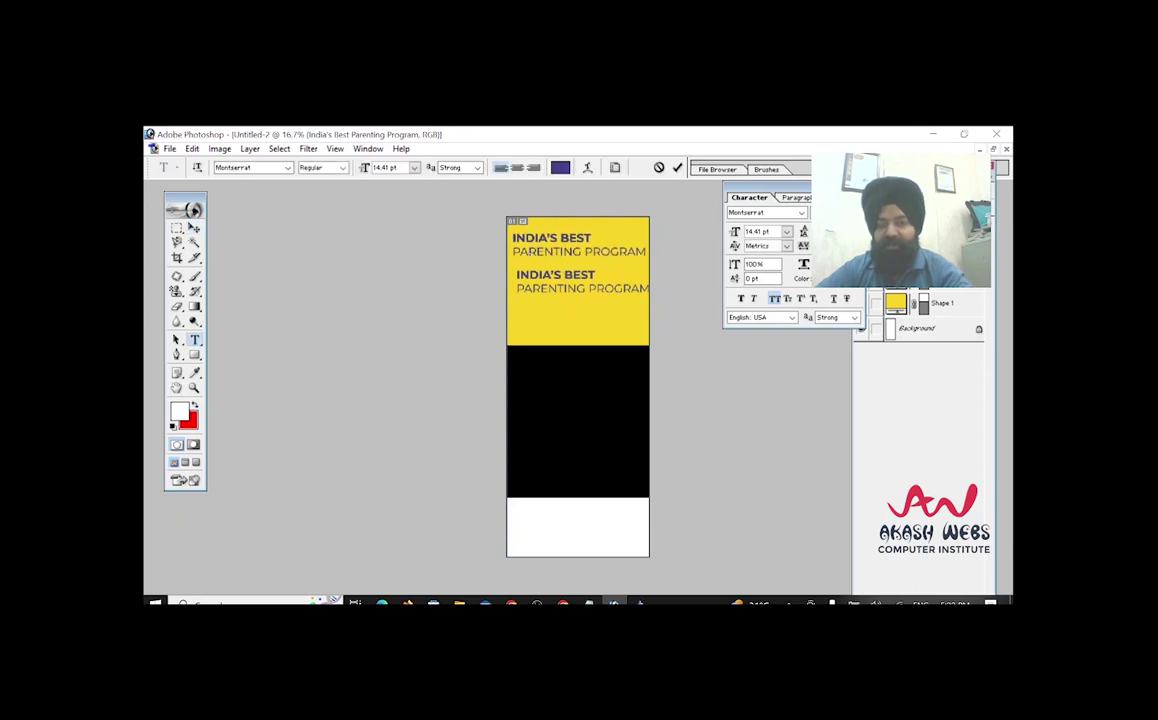
{"action": "left_click_drag", "start_coordinate": [512, 252], "coordinate": [653, 255]}
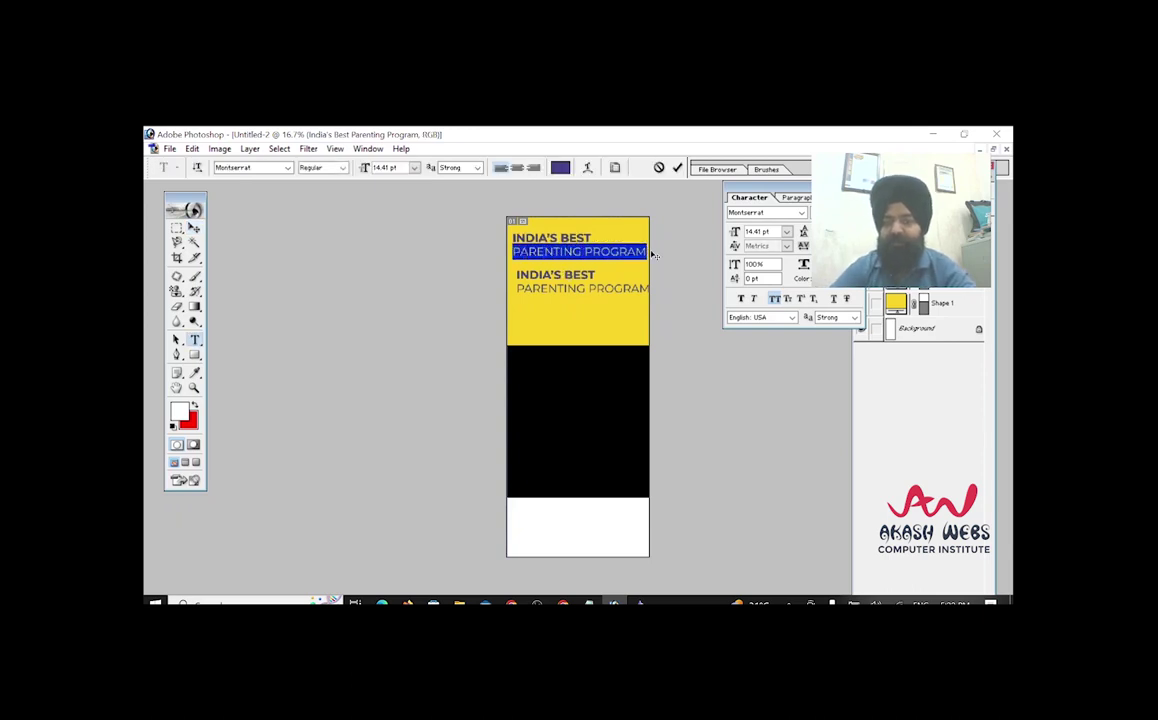
{"action": "key", "text": "BackSpace"}
{"action": "key", "text": "BackSpace"}
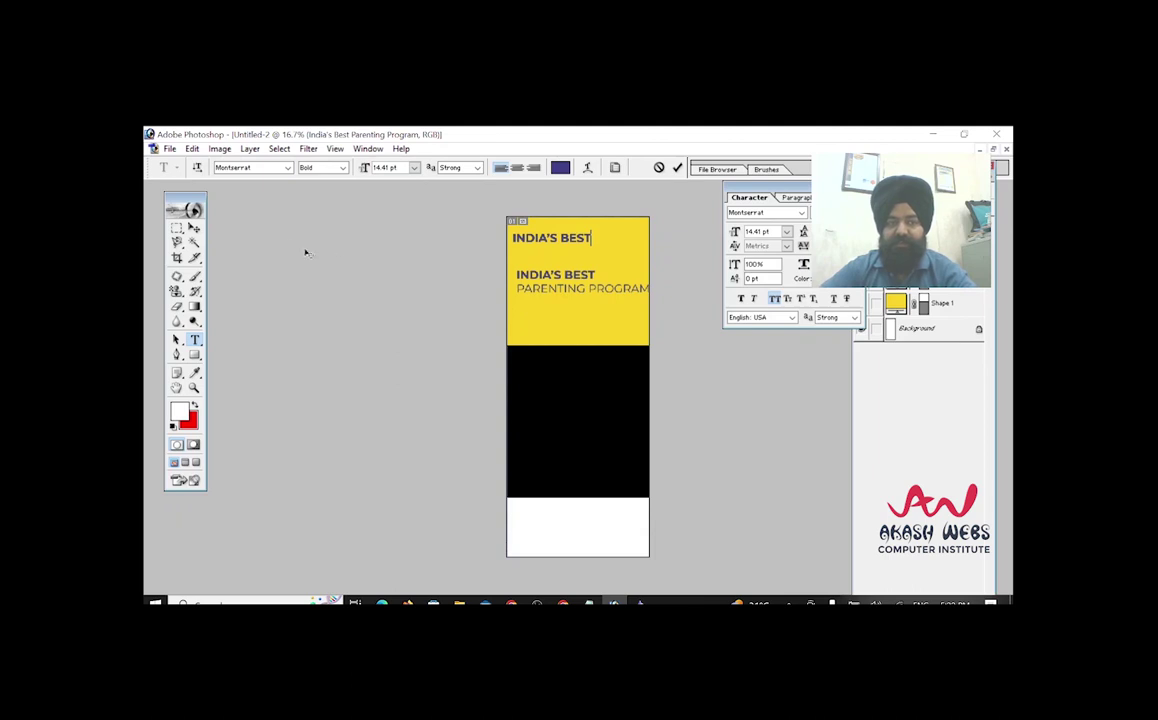
Delete the INDIA'S BEST line from the duplicated heading so the copy contains only PARENTING PROGRAM.
{"action": "left_click", "coordinate": [194, 228]}
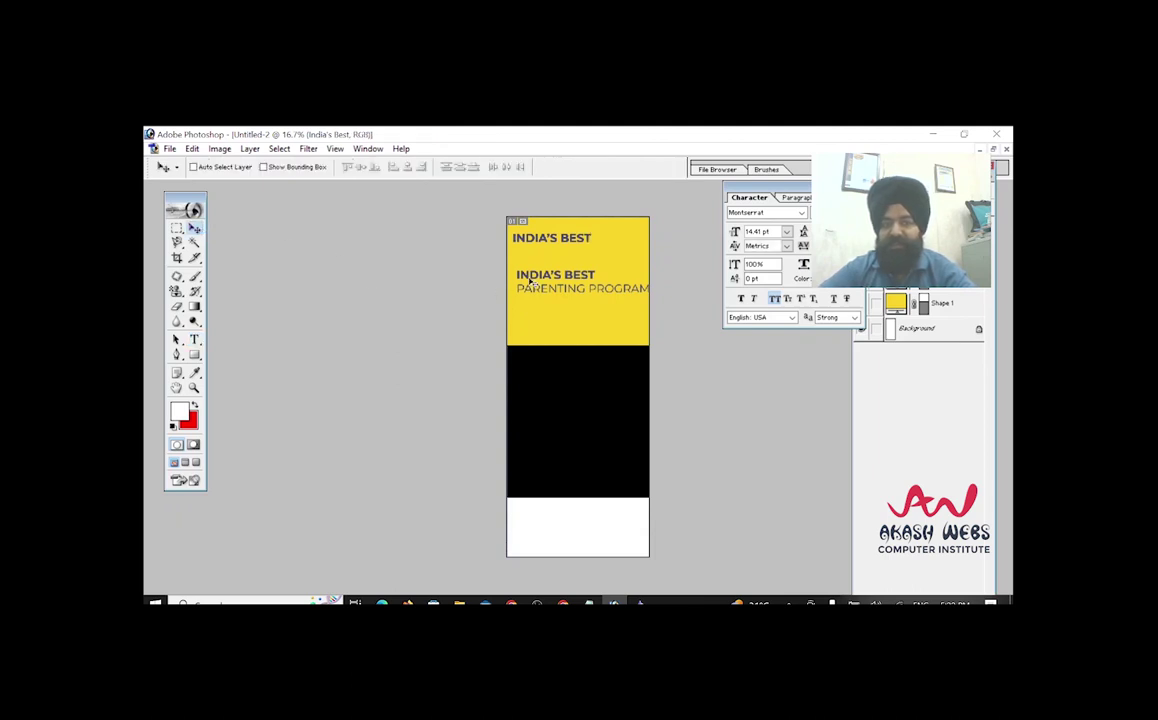
{"action": "key", "text": "t"}
{"action": "left_click", "coordinate": [516, 275]}
{"action": "left_click_drag", "start_coordinate": [516, 275], "coordinate": [597, 274]}
{"action": "key", "text": "Delete"}
{"action": "key", "text": "Delete"}
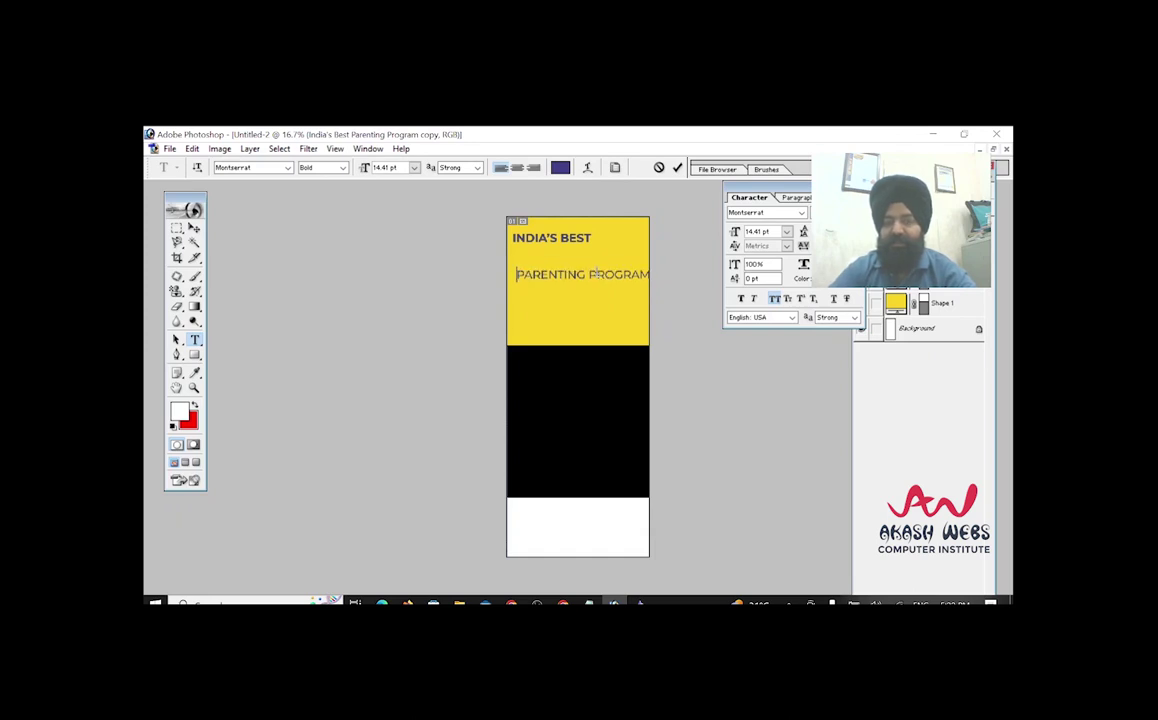
Move the PARENTING PROGRAM line directly beneath INDIA'S BEST and shift it left to fit within the yellow block.
{"action": "left_click", "coordinate": [194, 228]}
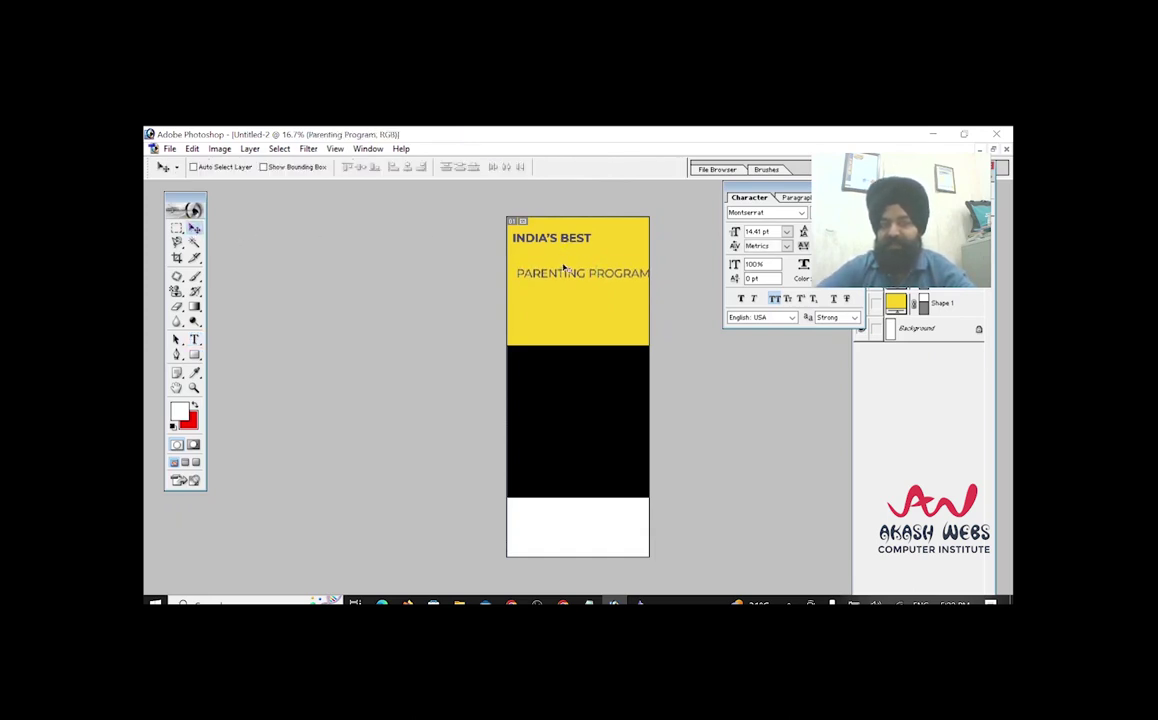
{"action": "left_click_drag", "start_coordinate": [567, 274], "coordinate": [566, 255]}
{"action": "key", "text": "Left"}
{"action": "key", "text": "Left"}
{"action": "key", "text": "Left"}
{"action": "key", "text": "Left"}
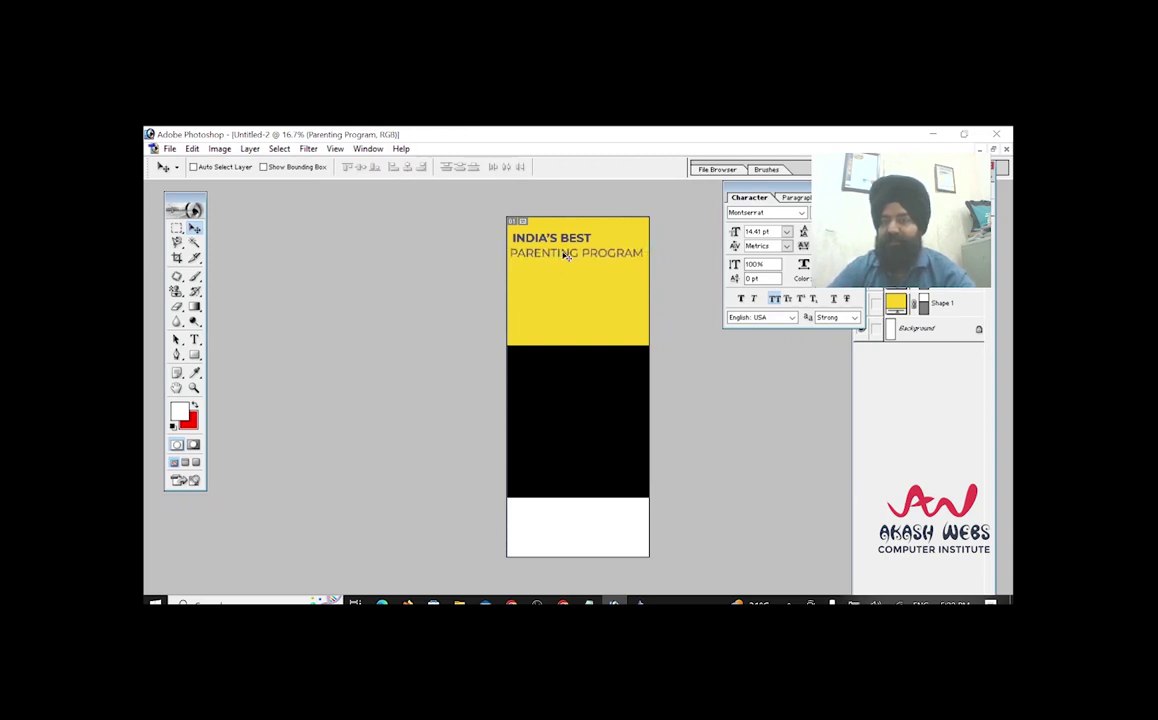
Scale the INDIA'S BEST line proportionally to about 144% and nudge it left to line up with PARENTING PROGRAM.
{"action": "left_click", "coordinate": [940, 253]}
{"action": "left_click", "coordinate": [940, 228]}
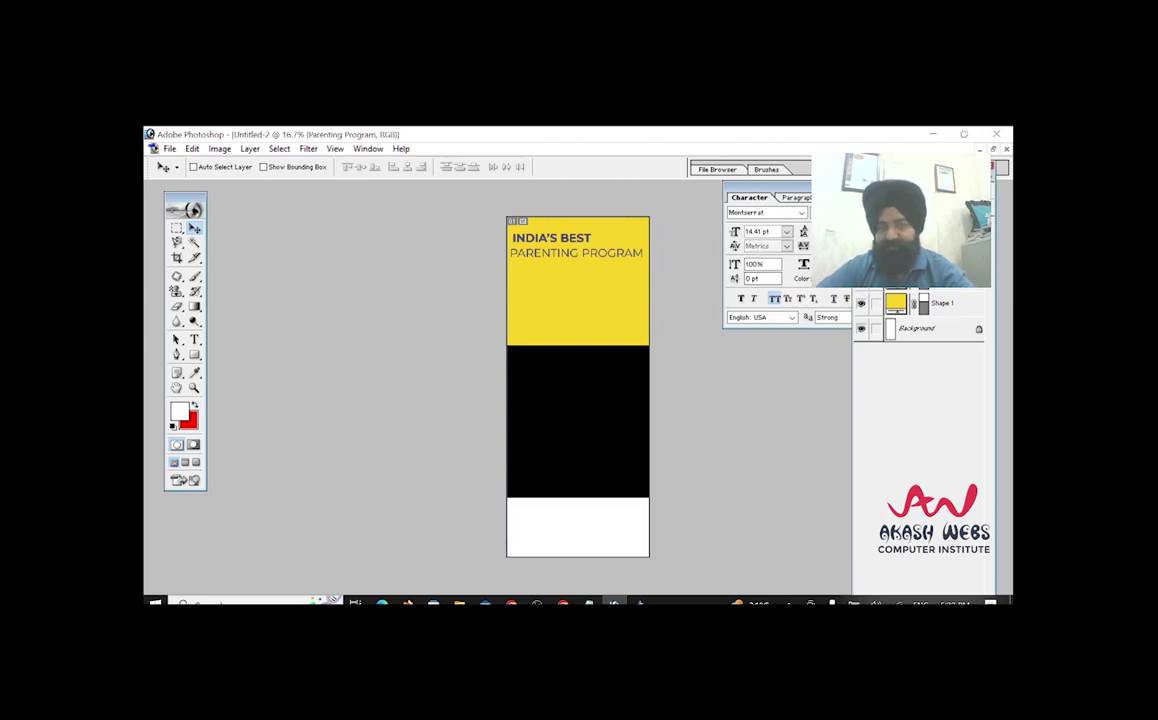
{"action": "left_click", "coordinate": [940, 253]}
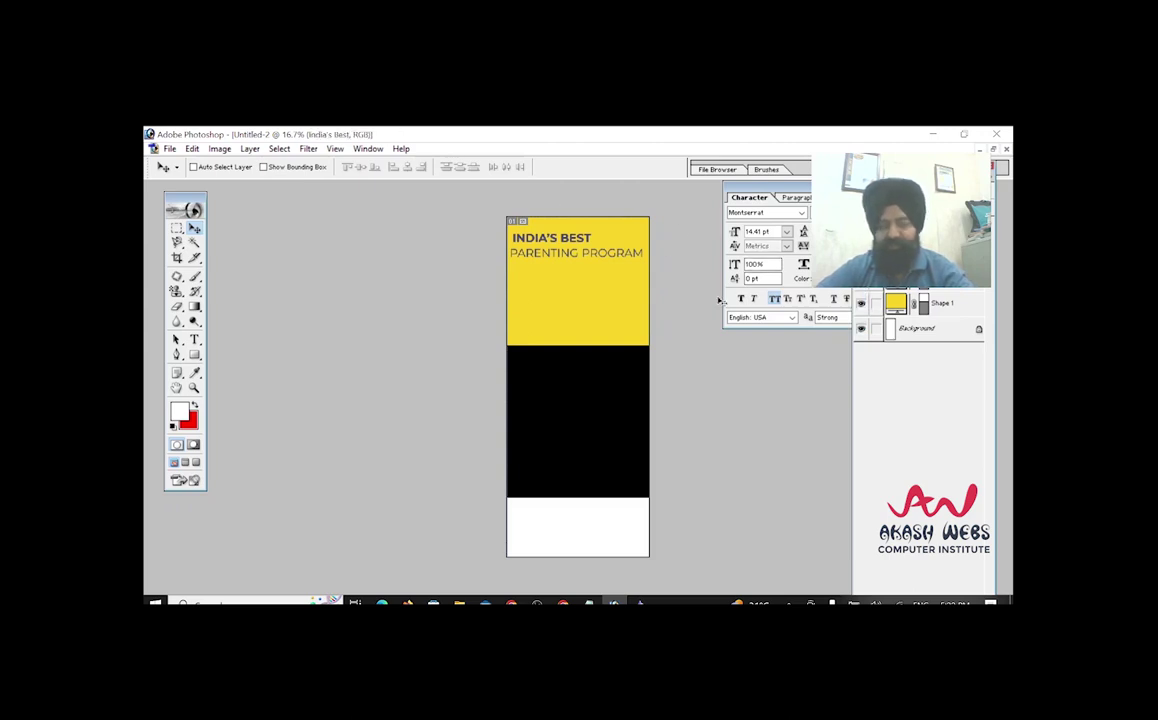
{"action": "key", "text": "ctrl+t"}
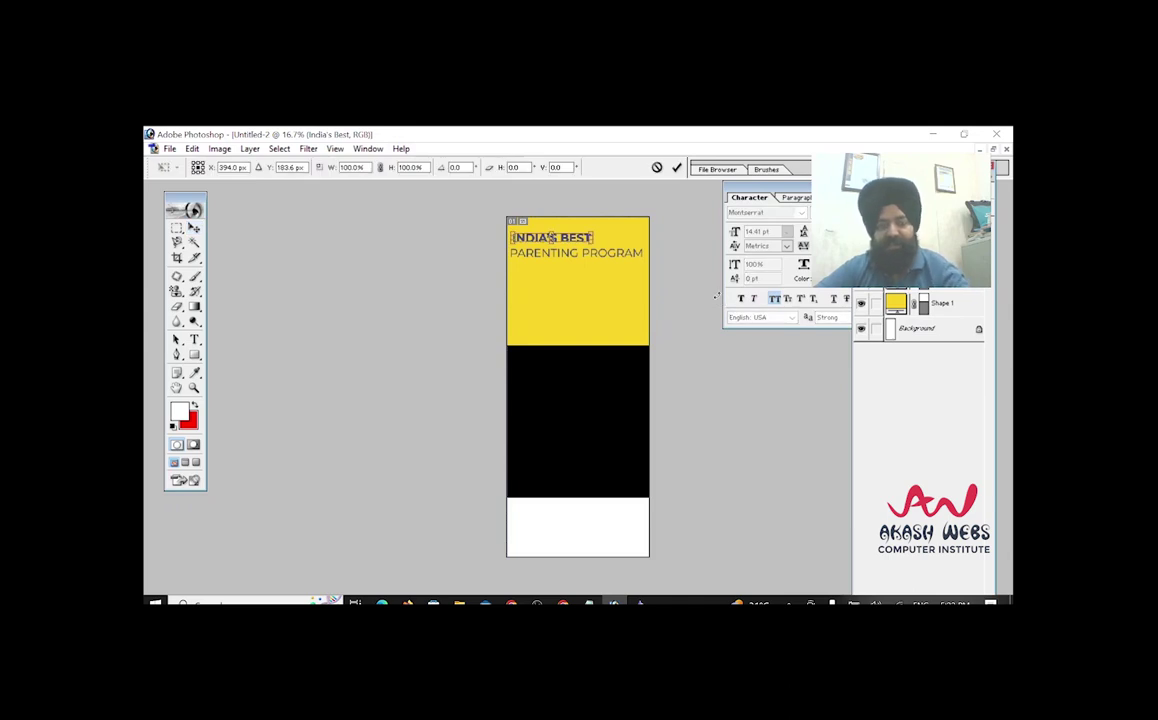
{"action": "left_click_drag", "start_coordinate": [597, 231], "coordinate": [630, 222]}
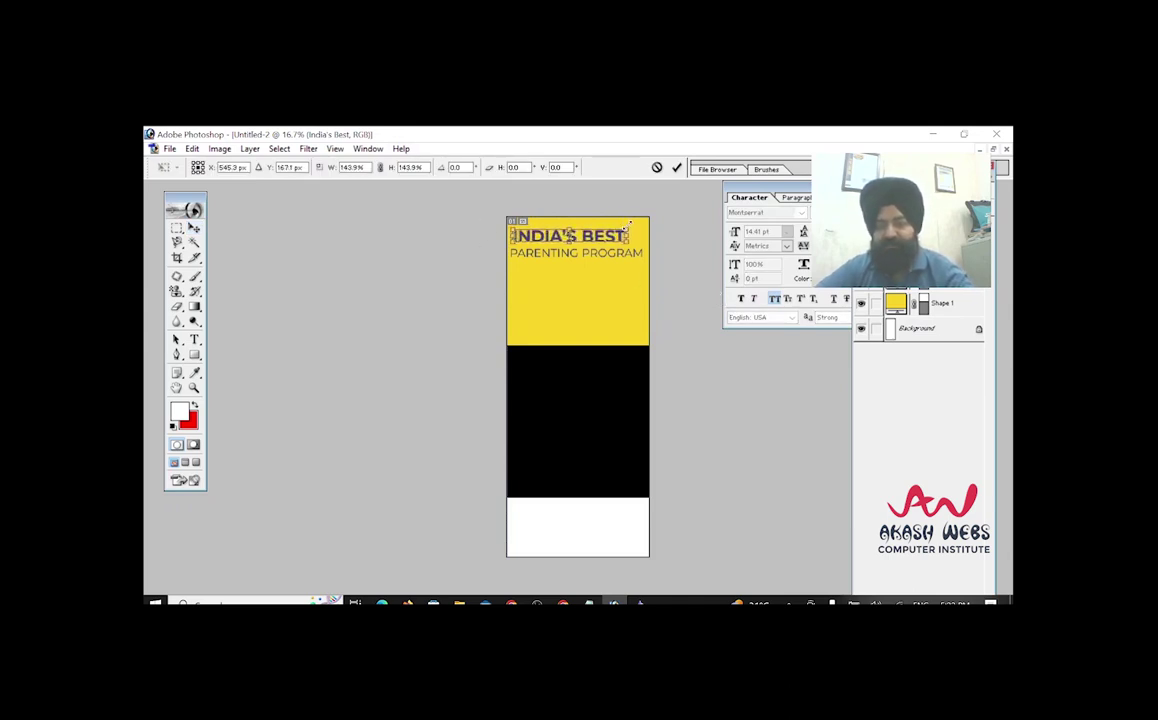
{"action": "key", "text": "Return"}
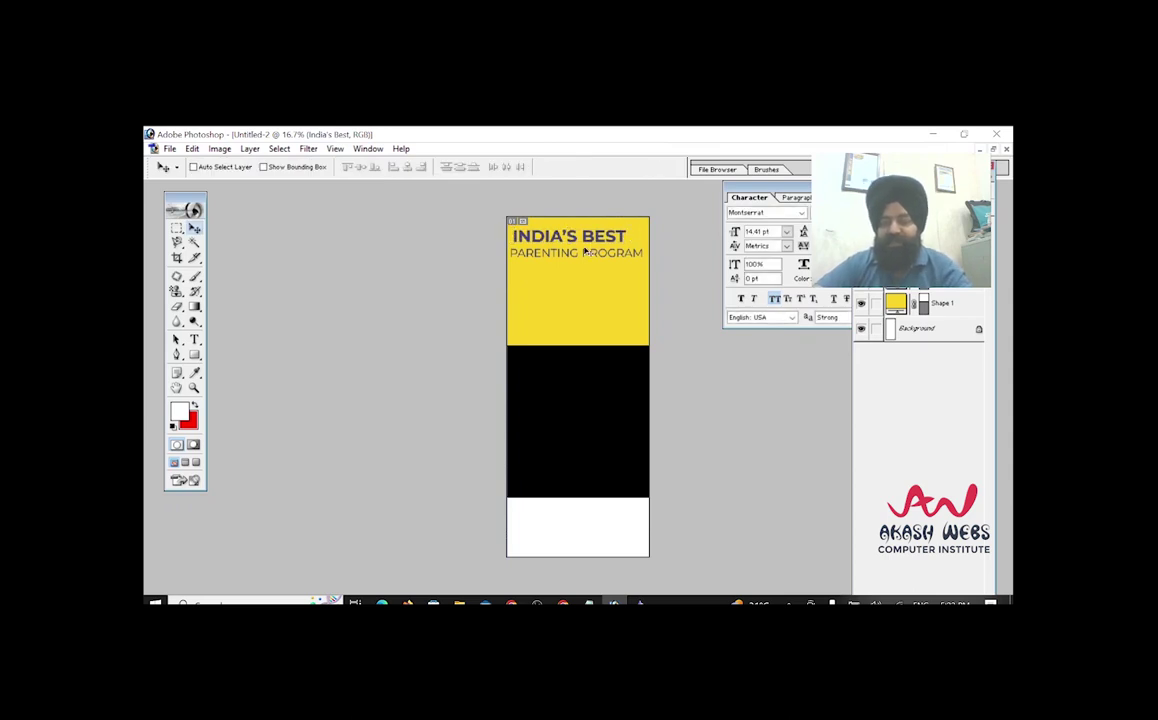
{"action": "key", "text": "Left"}
{"action": "key", "text": "Left"}
{"action": "key", "text": "Left"}
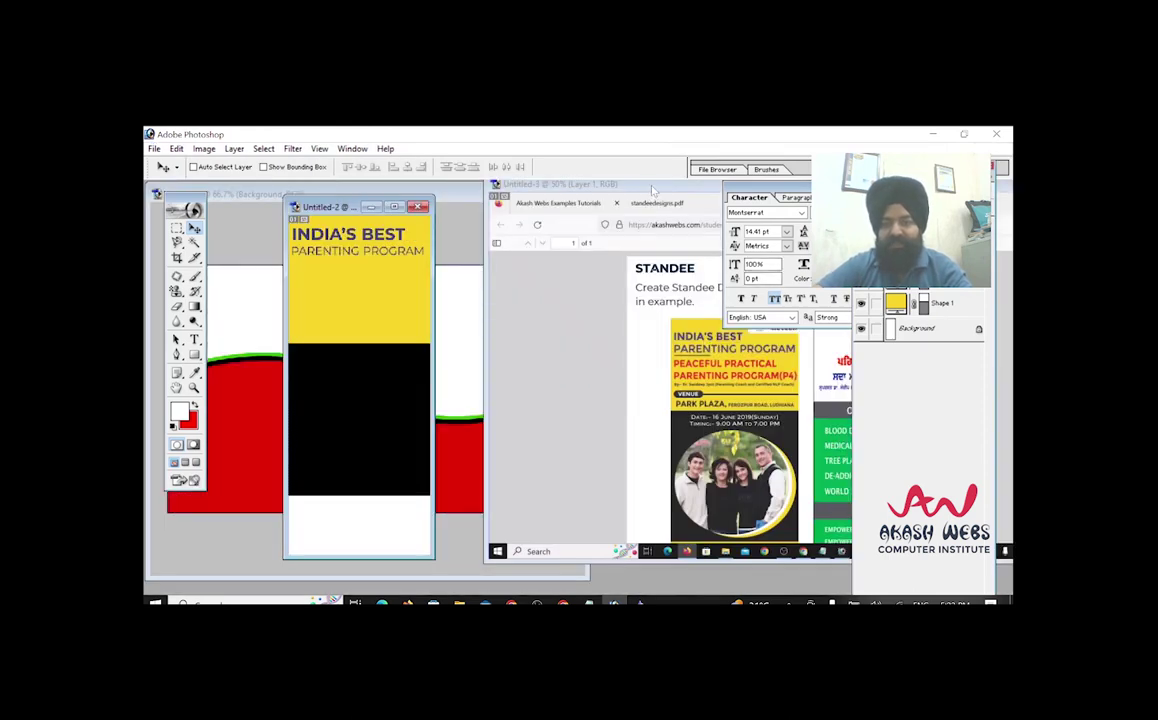
Following the reference standee, draw a white ellipse about three-quarters of the black block's width and centre it in that block.
{"action": "left_click", "coordinate": [669, 378]}
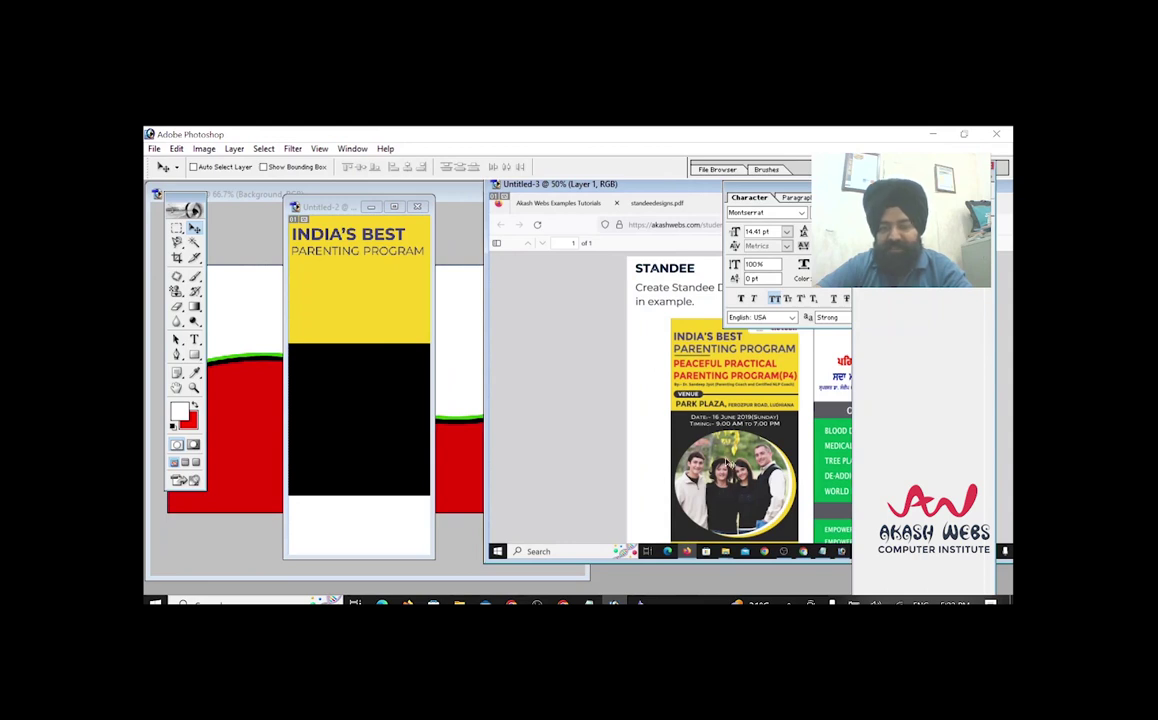
{"action": "left_click", "coordinate": [394, 206]}
{"action": "left_click_drag", "start_coordinate": [194, 354], "coordinate": [244, 381]}
{"action": "left_click_drag", "start_coordinate": [533, 368], "coordinate": [639, 463]}
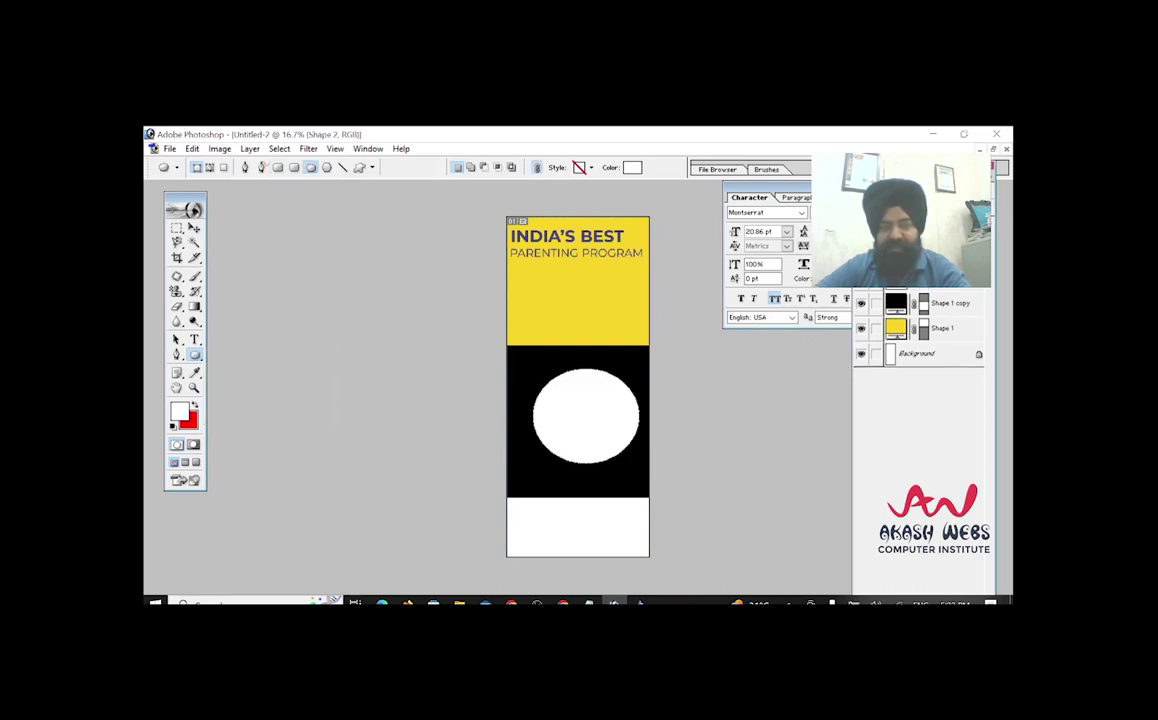
{"action": "key", "text": "v"}
{"action": "left_click_drag", "start_coordinate": [570, 393], "coordinate": [564, 393]}
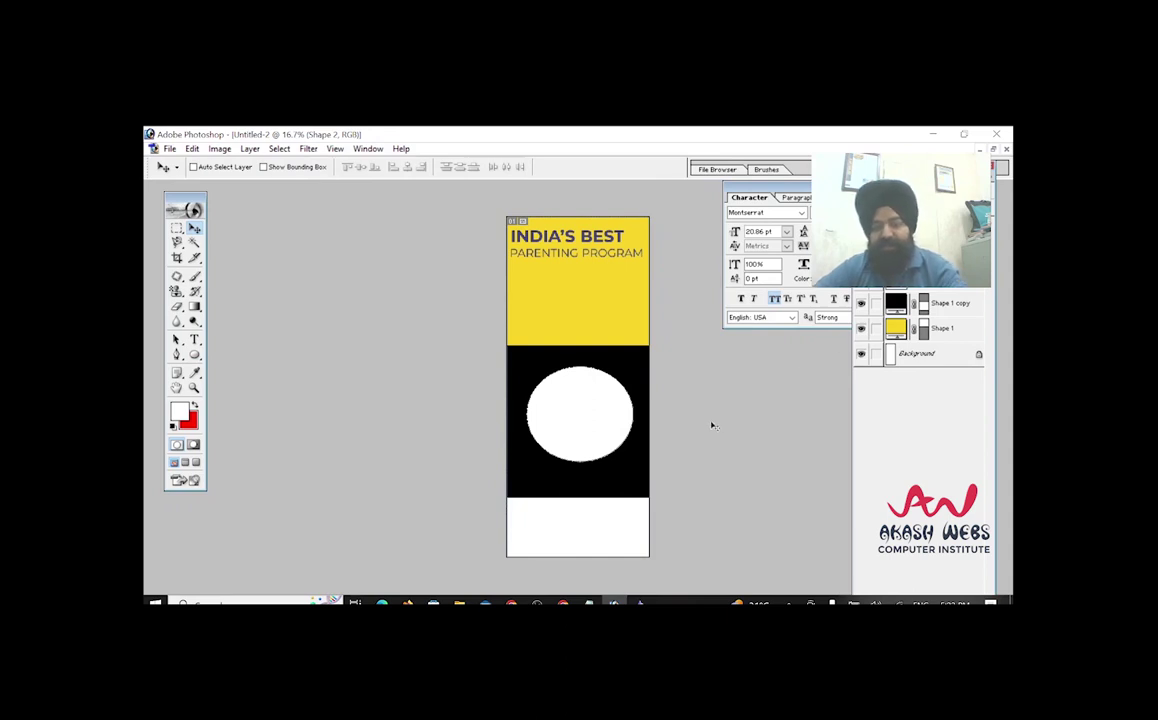
Duplicate the white ellipse, shift the copy slightly left, and recolour it with yellow sampled from the heading block.
{"action": "key", "text": "ctrl+j"}
{"action": "left_click_drag", "start_coordinate": [594, 416], "coordinate": [589, 416]}
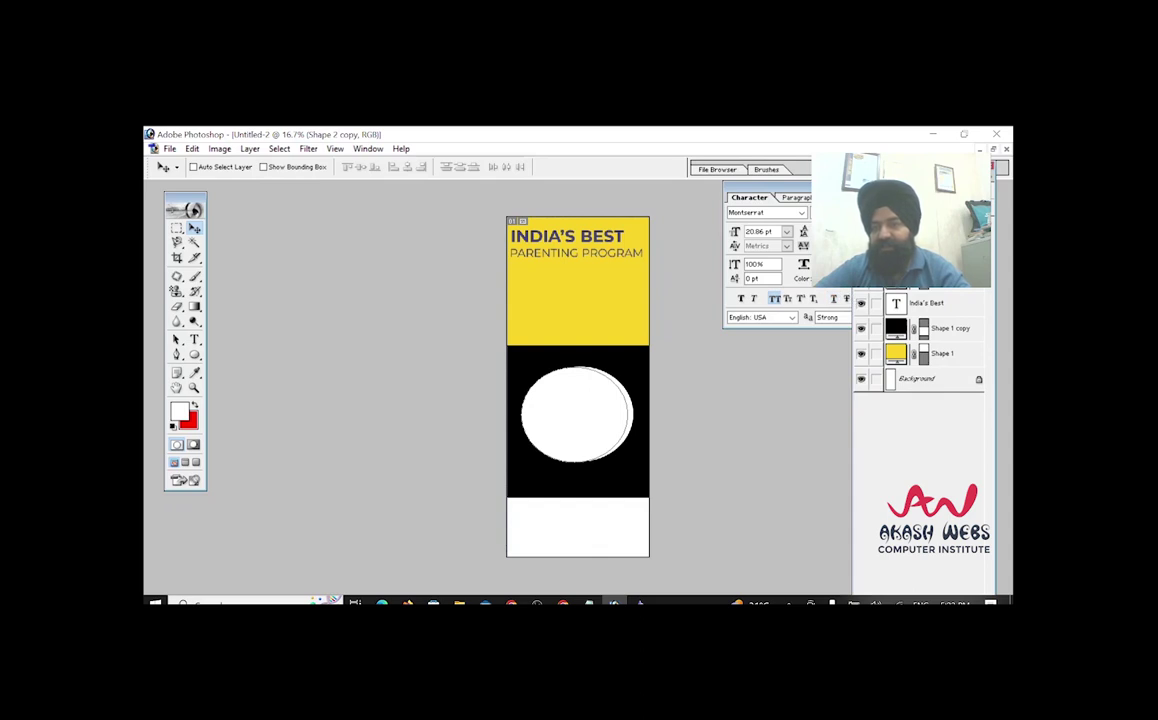
{"action": "double_click", "coordinate": [896, 228]}
{"action": "left_click", "coordinate": [634, 342]}
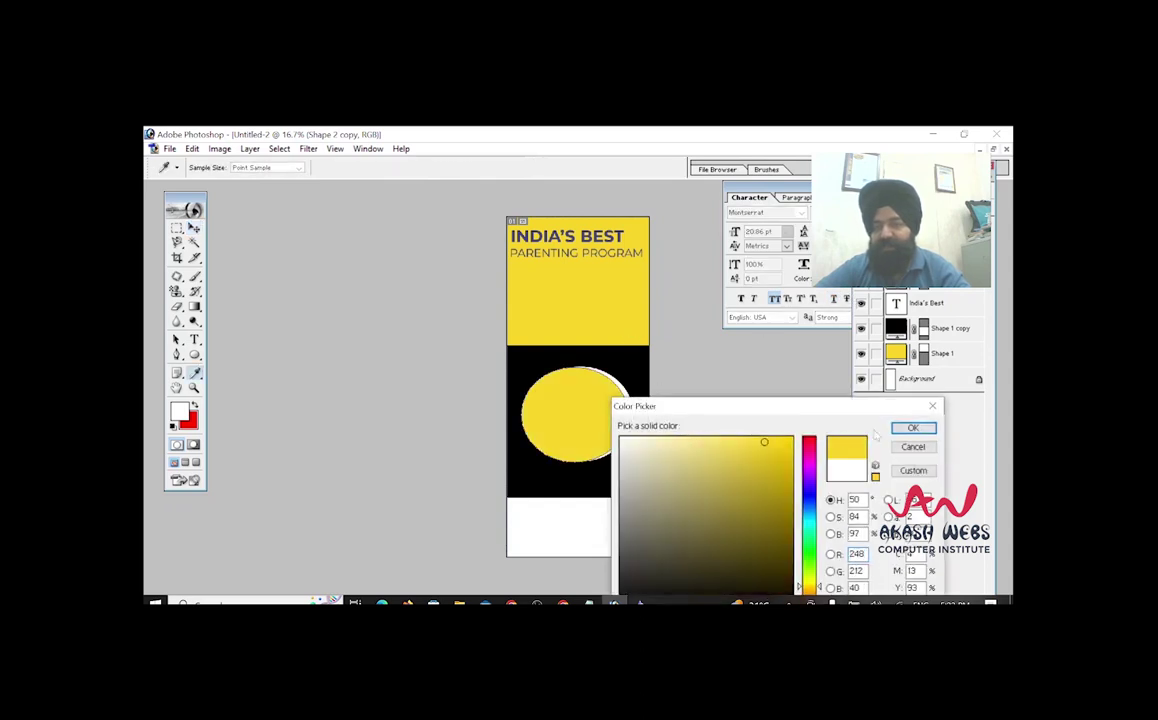
{"action": "key", "text": "Return"}
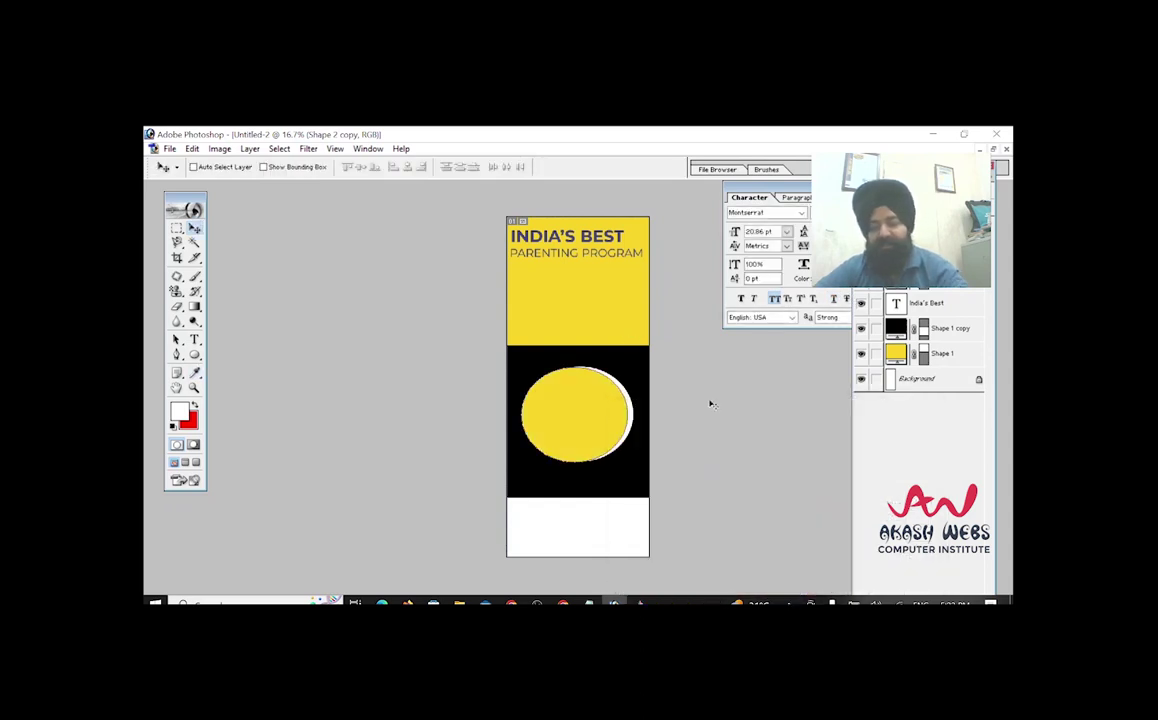
Duplicate the yellow ellipse, shift the copy slightly further left, and recolour it dark yellow, RGB 183, 156, 29.
{"action": "key", "text": "ctrl+j"}
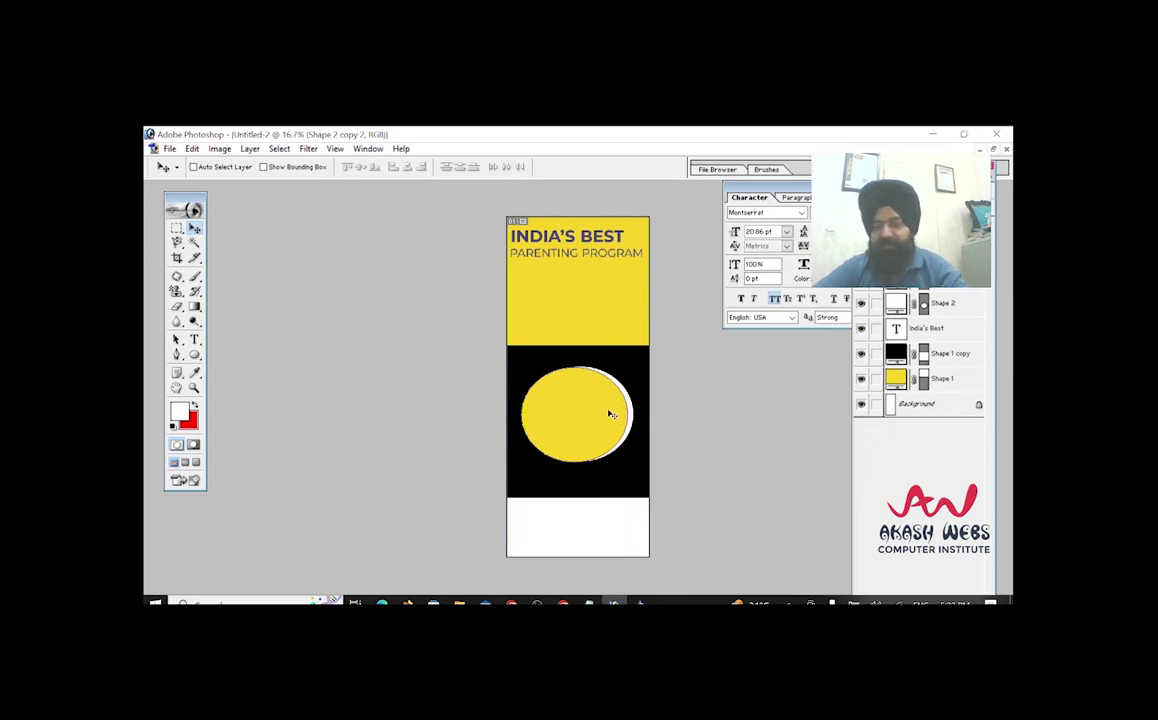
{"action": "left_click_drag", "start_coordinate": [612, 414], "coordinate": [603, 415]}
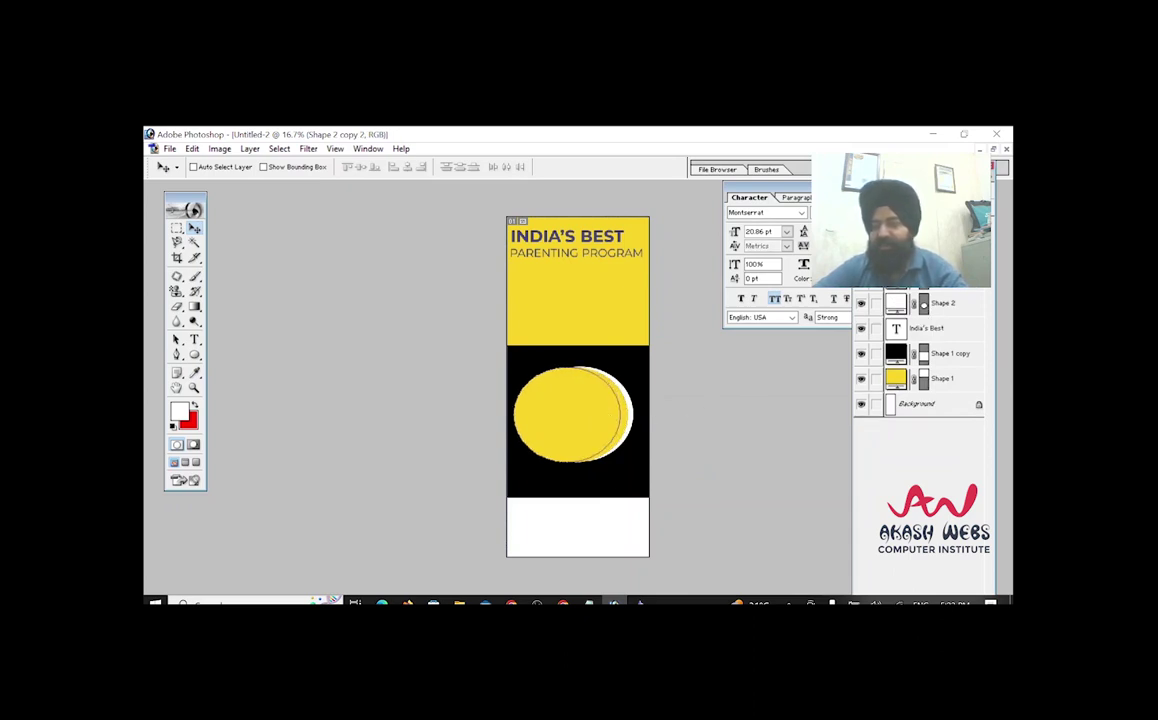
{"action": "double_click", "coordinate": [896, 253]}
{"action": "left_click", "coordinate": [765, 485]}
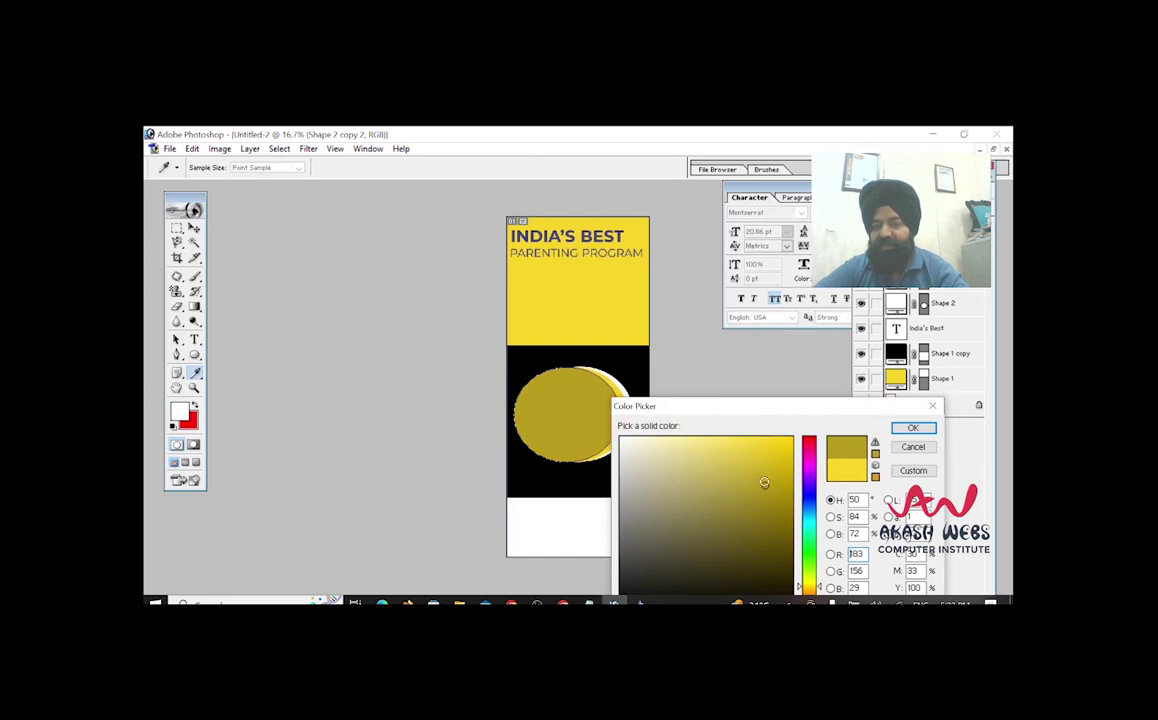
{"action": "left_click", "coordinate": [912, 428]}
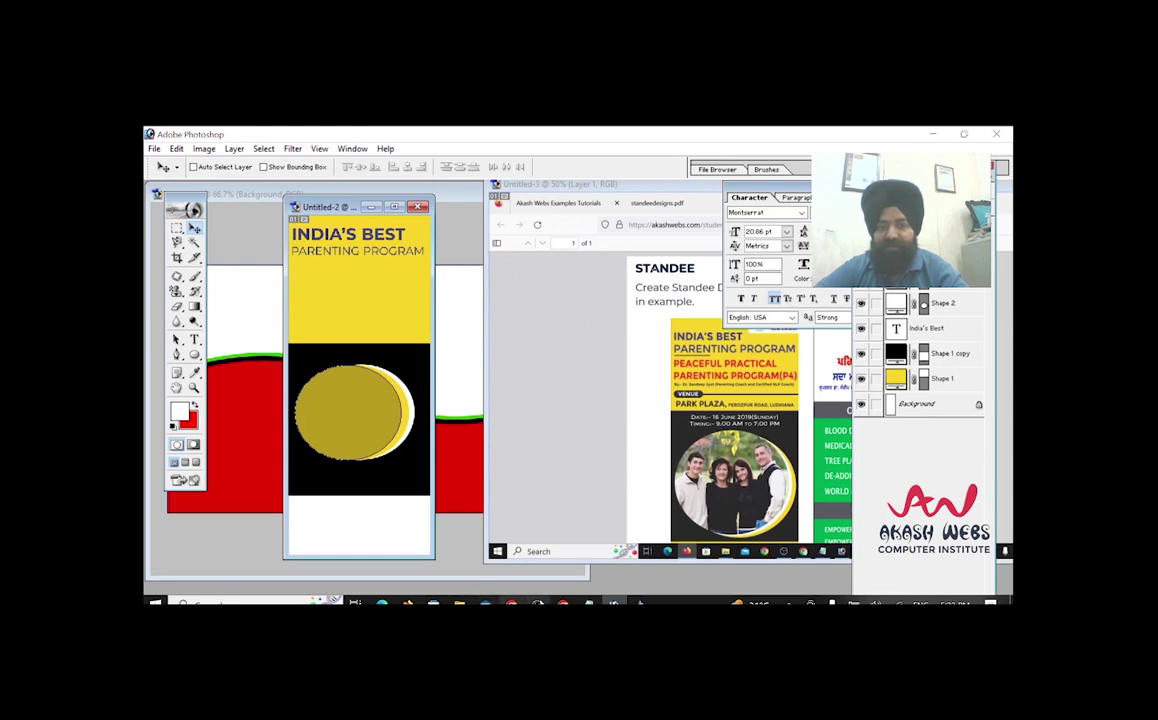
Open the BANNER IMAGE file from the Desktop and arrange its window beside the standee document.
{"action": "left_click", "coordinate": [455, 562]}
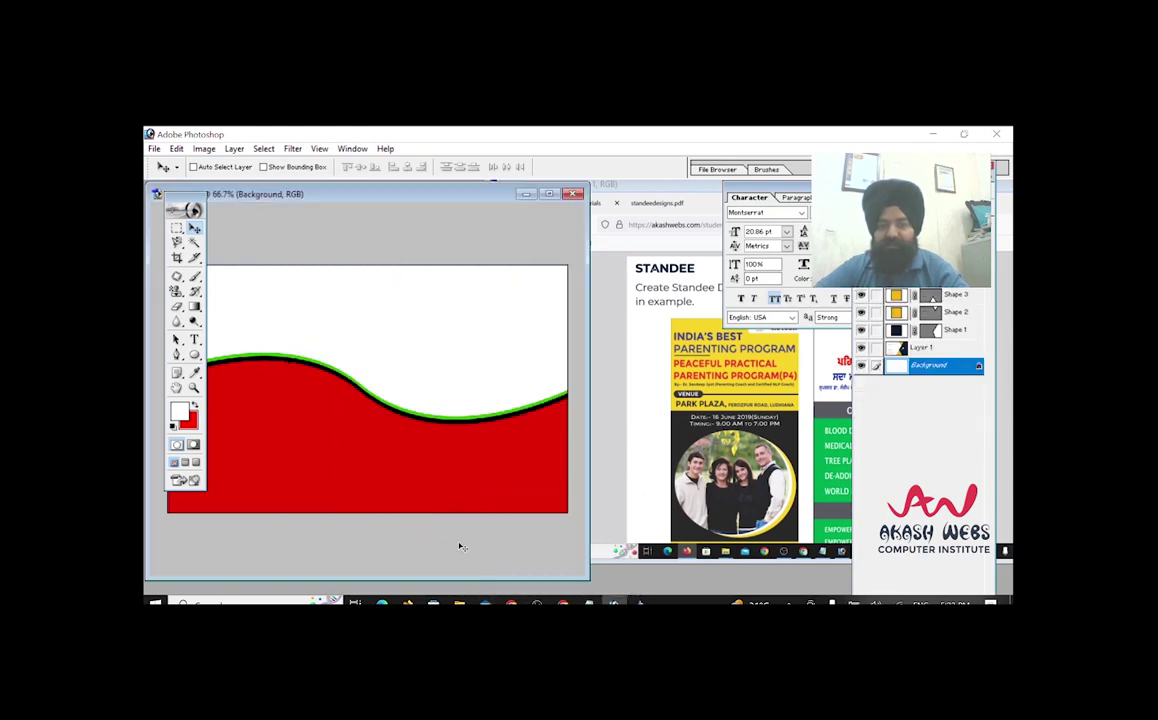
{"action": "double_click", "coordinate": [628, 582]}
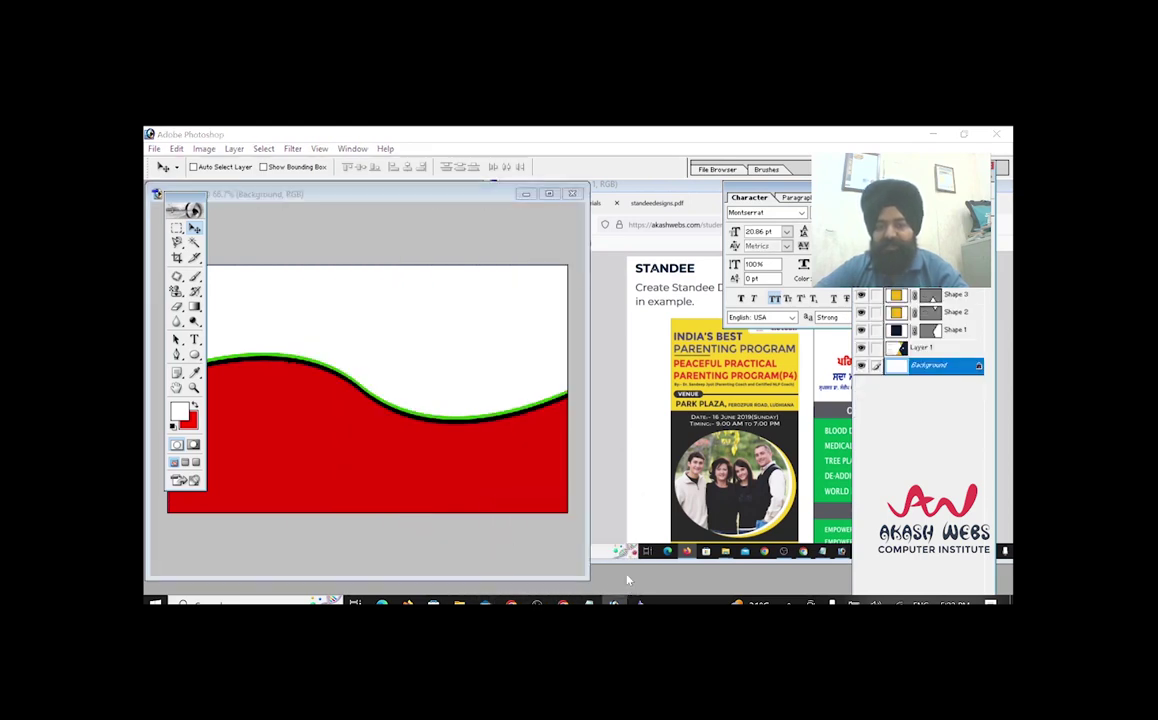
{"action": "left_click", "coordinate": [578, 350]}
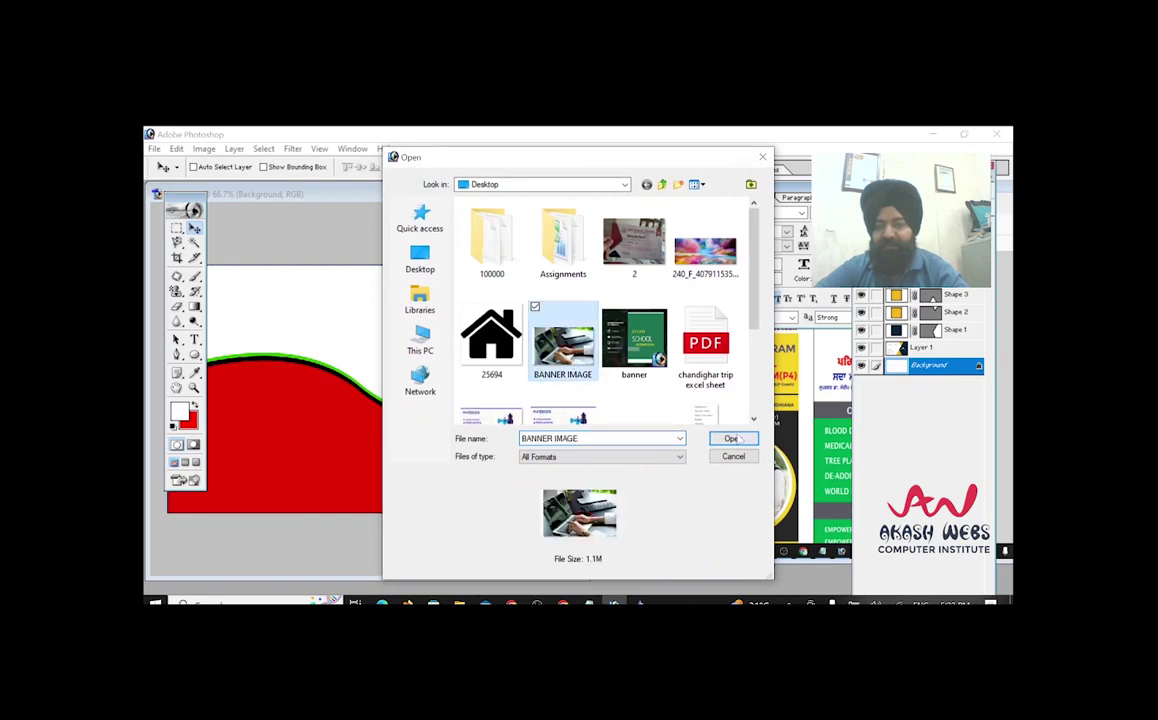
{"action": "left_click", "coordinate": [733, 438]}
{"action": "left_click_drag", "start_coordinate": [491, 217], "coordinate": [675, 290]}
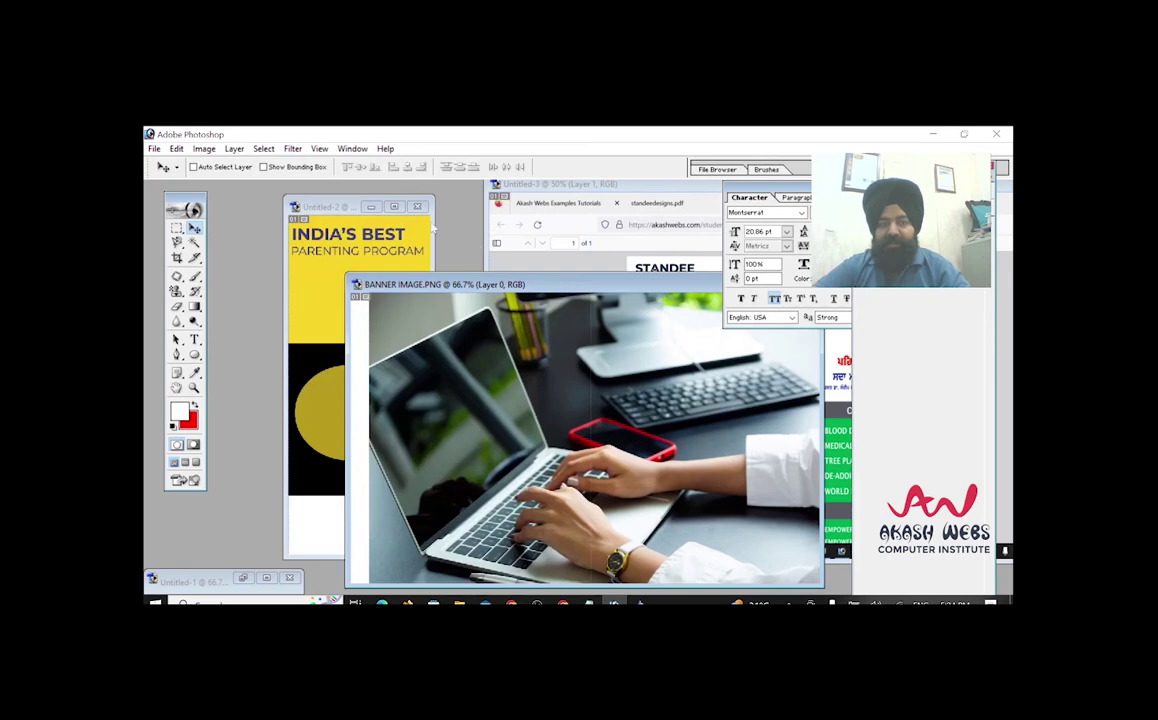
Copy the laptop photo into the standee, place it over the dark yellow ellipse, and maximize the standee document.
{"action": "left_click", "coordinate": [397, 205]}
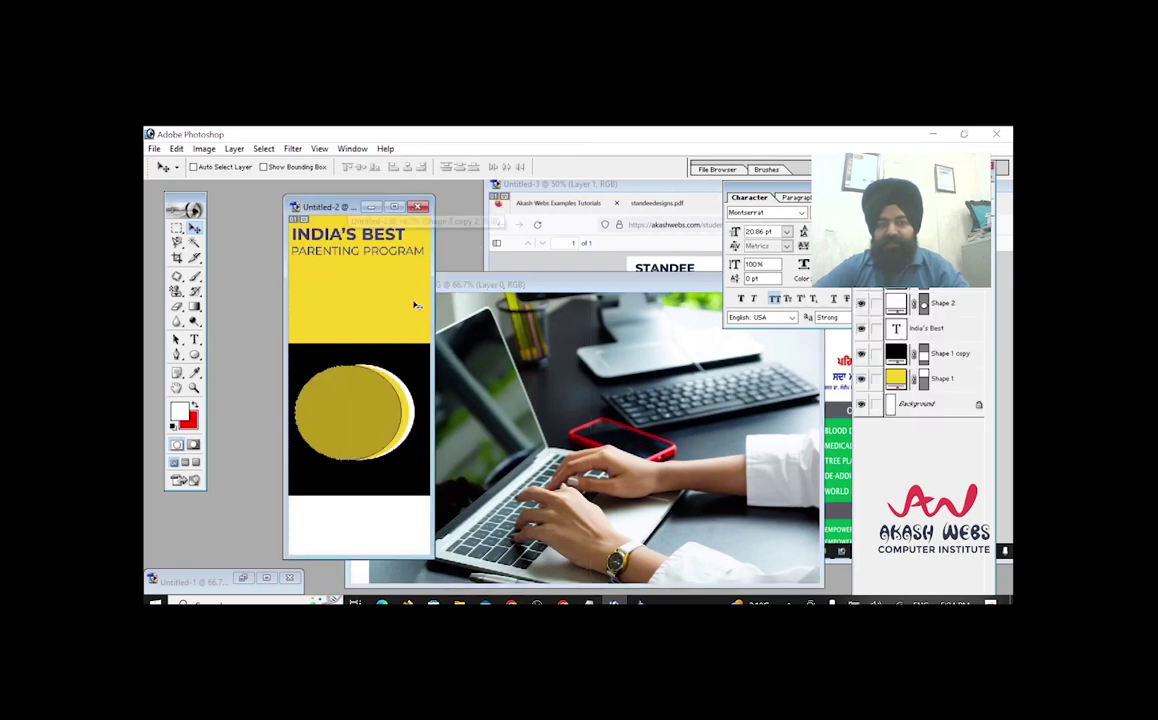
{"action": "left_click", "coordinate": [473, 372]}
{"action": "left_click_drag", "start_coordinate": [388, 351], "coordinate": [322, 391]}
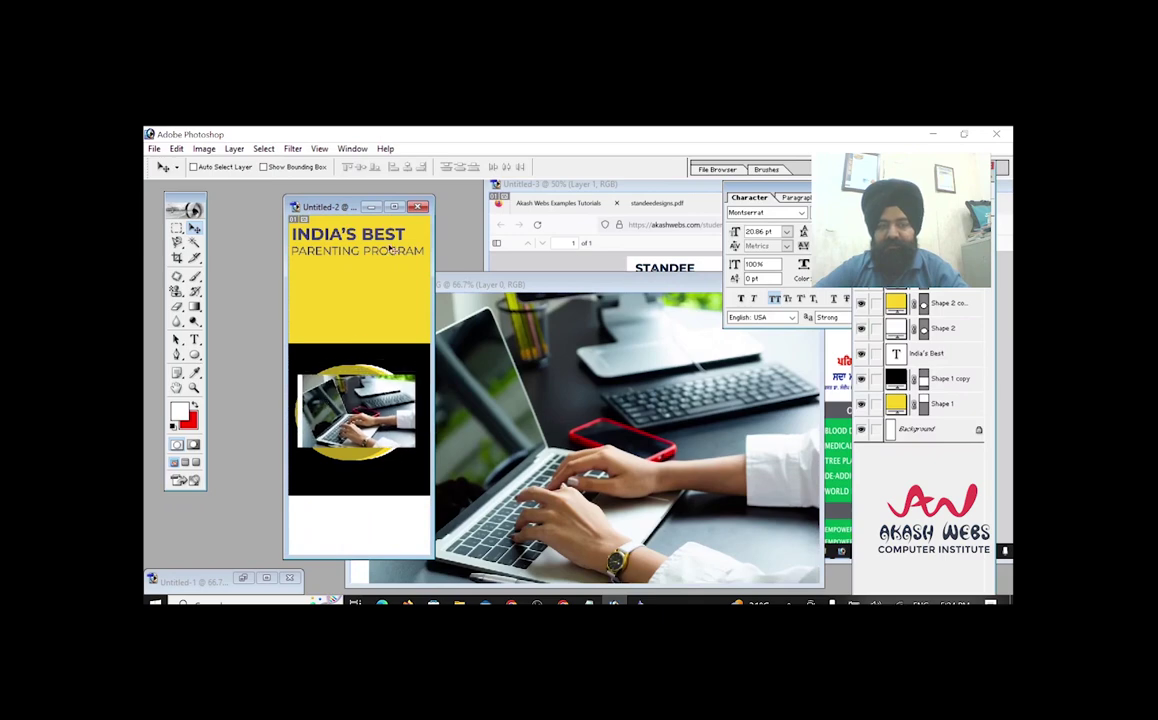
{"action": "left_click", "coordinate": [394, 206]}
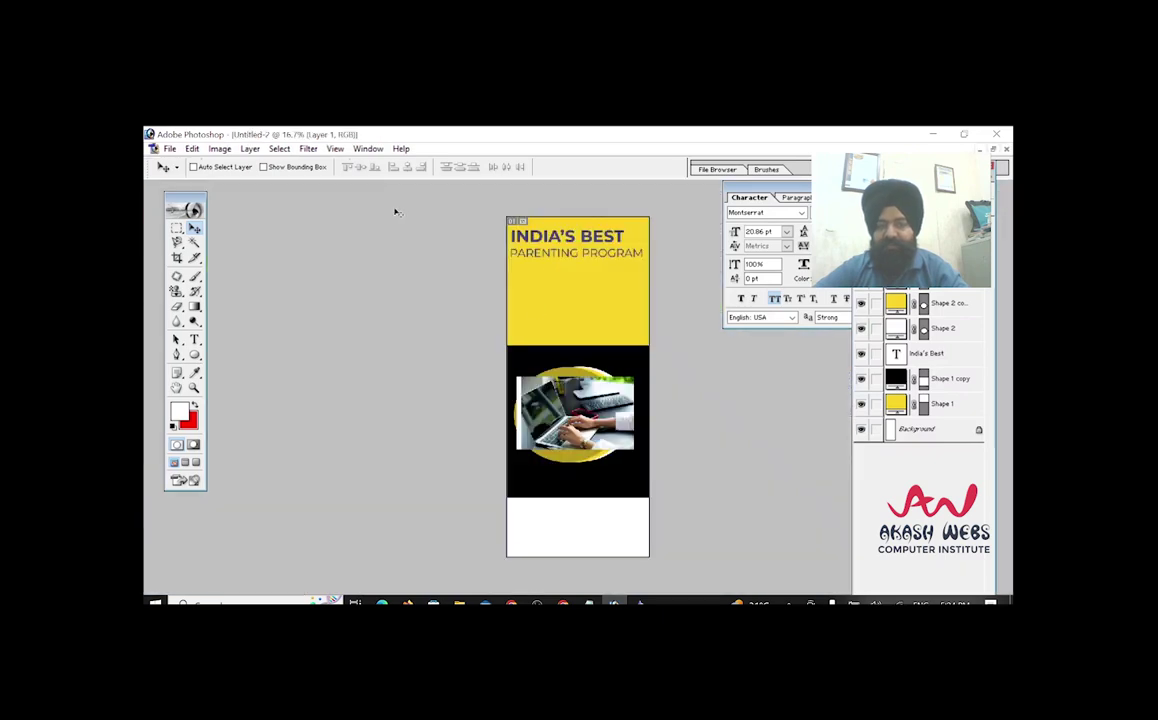
Group the laptop photo with the dark yellow ellipse below as its clipping shape and enlarge it to fill the ellipse.
{"action": "left_click", "coordinate": [861, 279]}
{"action": "left_click", "coordinate": [861, 279]}
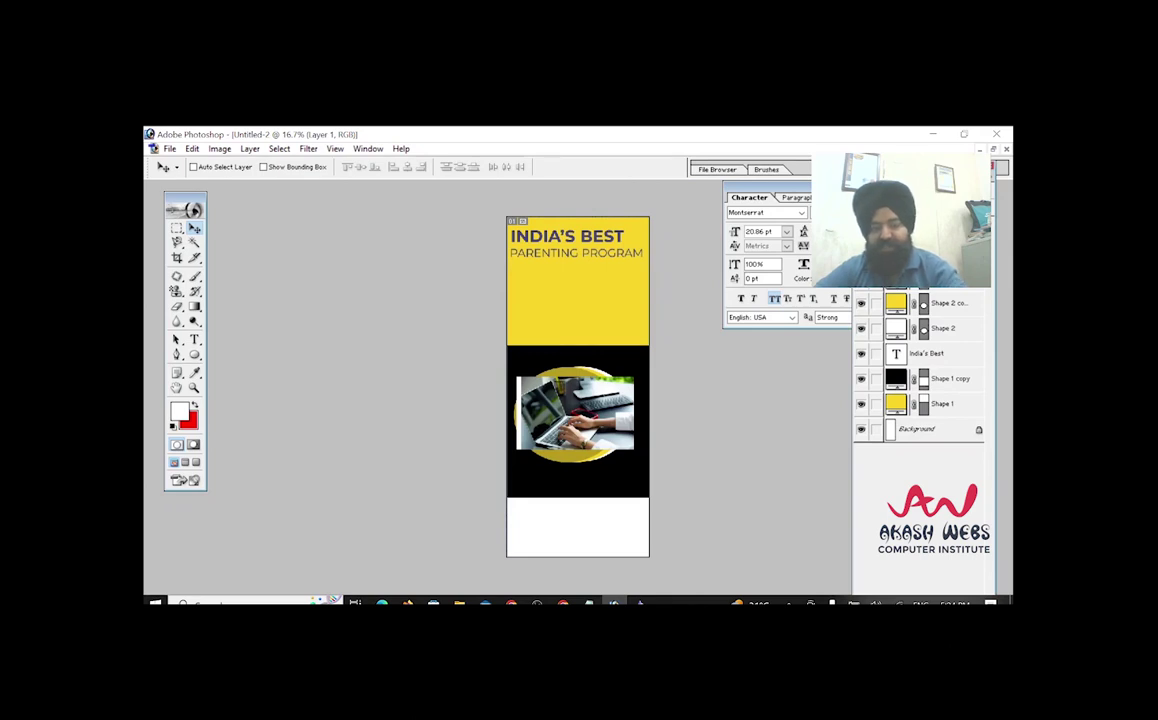
{"action": "key", "text": "ctrl+g"}
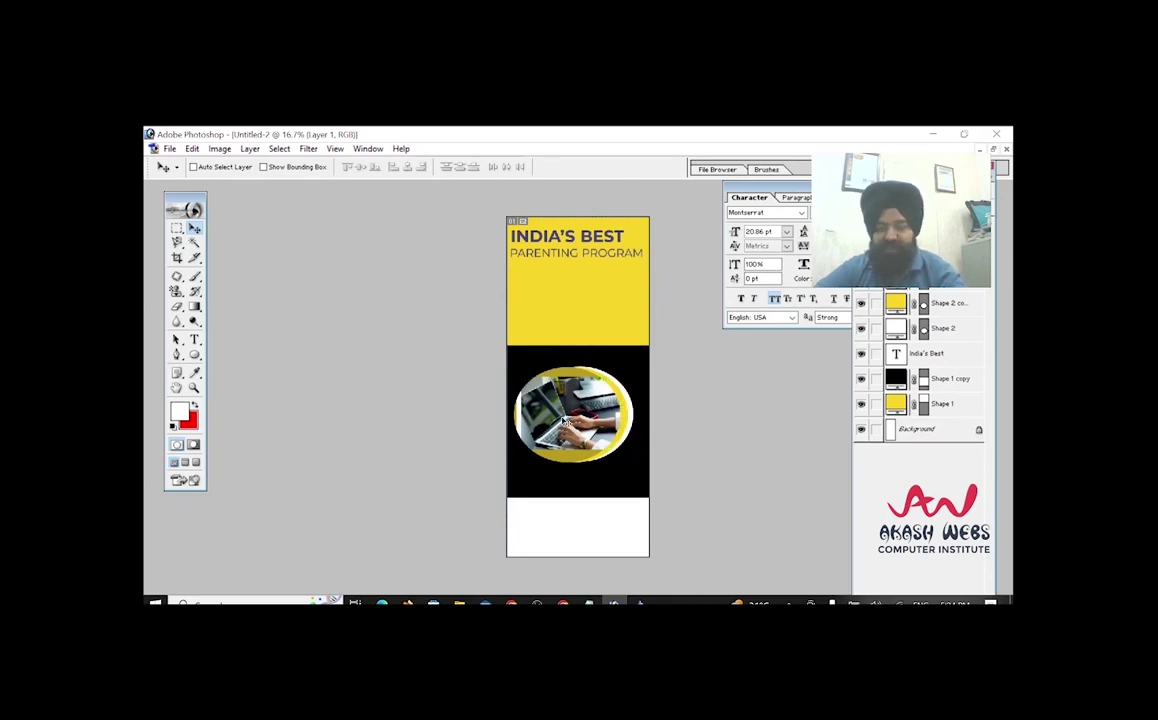
{"action": "key", "text": "ctrl+t"}
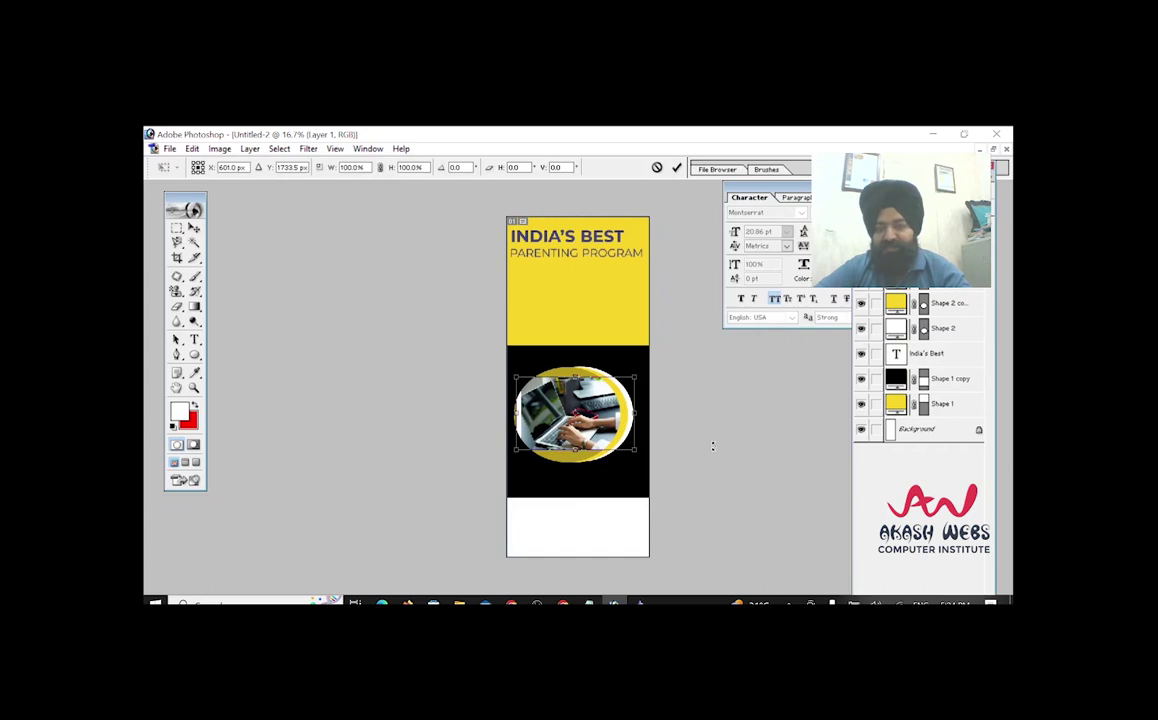
{"action": "left_click_drag", "start_coordinate": [635, 453], "coordinate": [661, 475]}
{"action": "key", "text": "Return"}
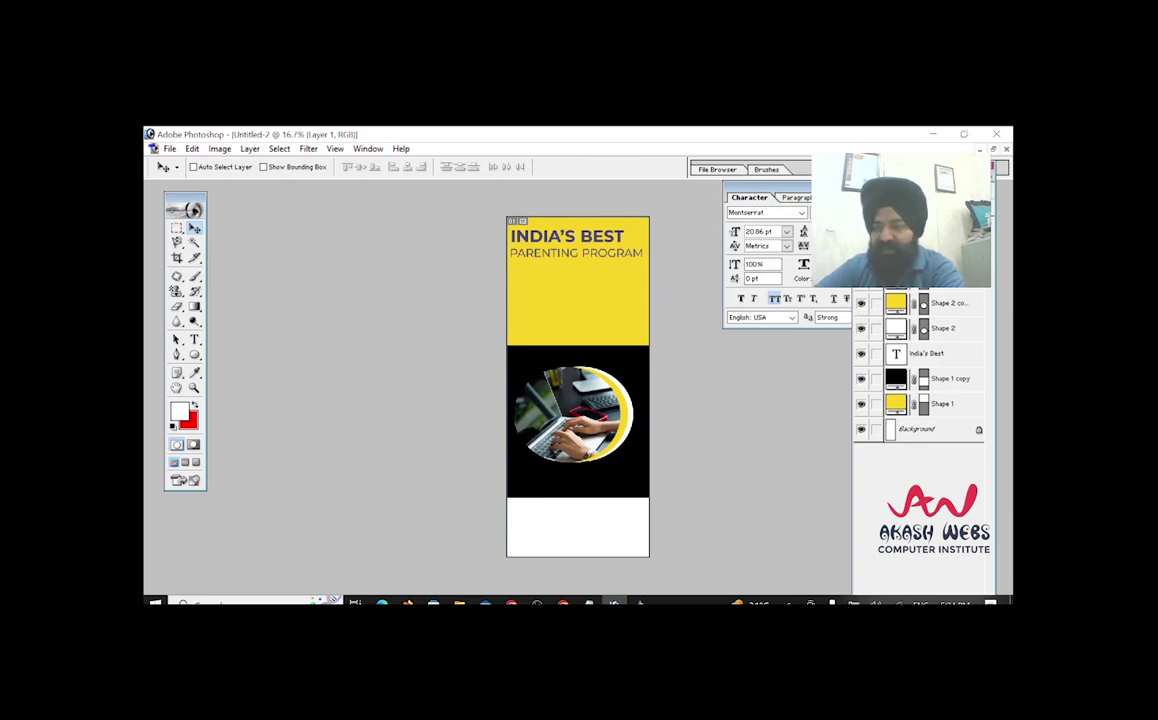
{"action": "left_click", "coordinate": [861, 279]}
{"action": "left_click", "coordinate": [861, 279]}
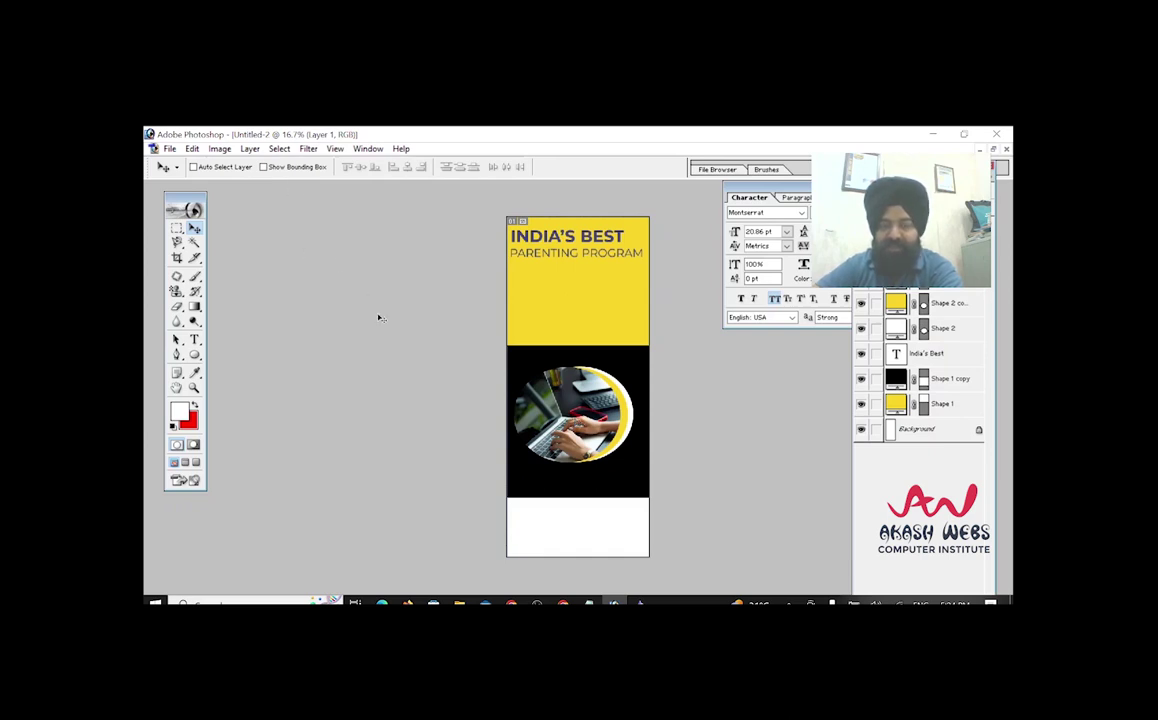
{"action": "left_click", "coordinate": [250, 148]}
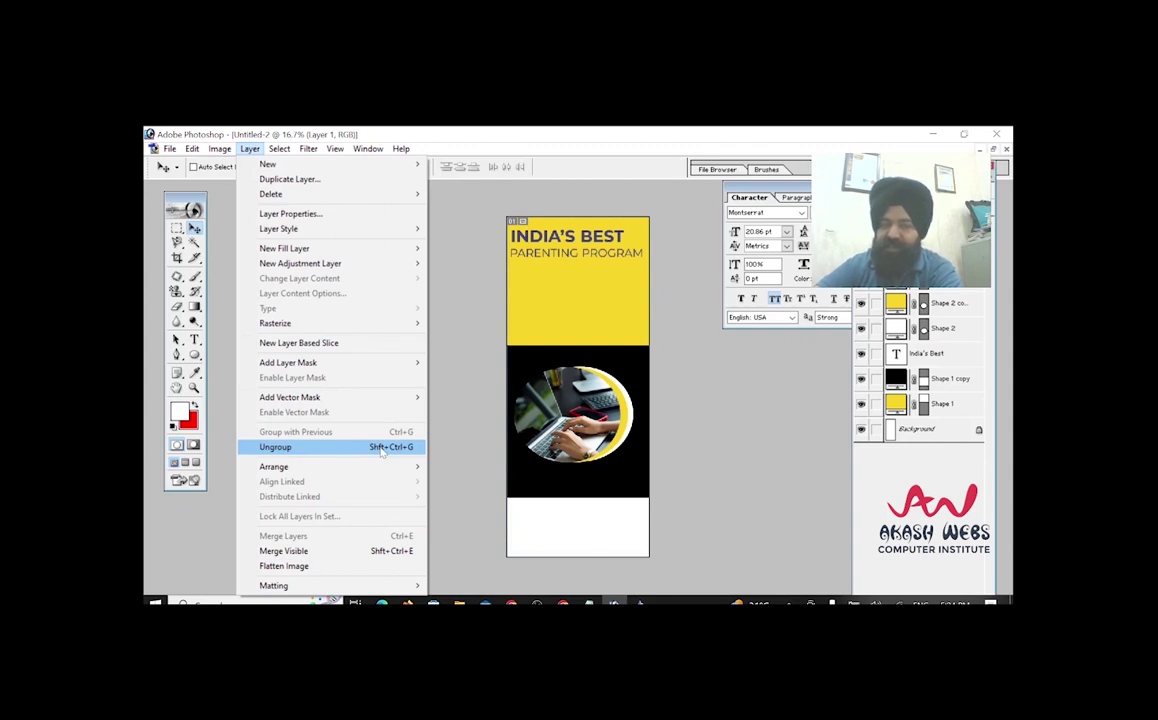
{"action": "left_click", "coordinate": [483, 371]}
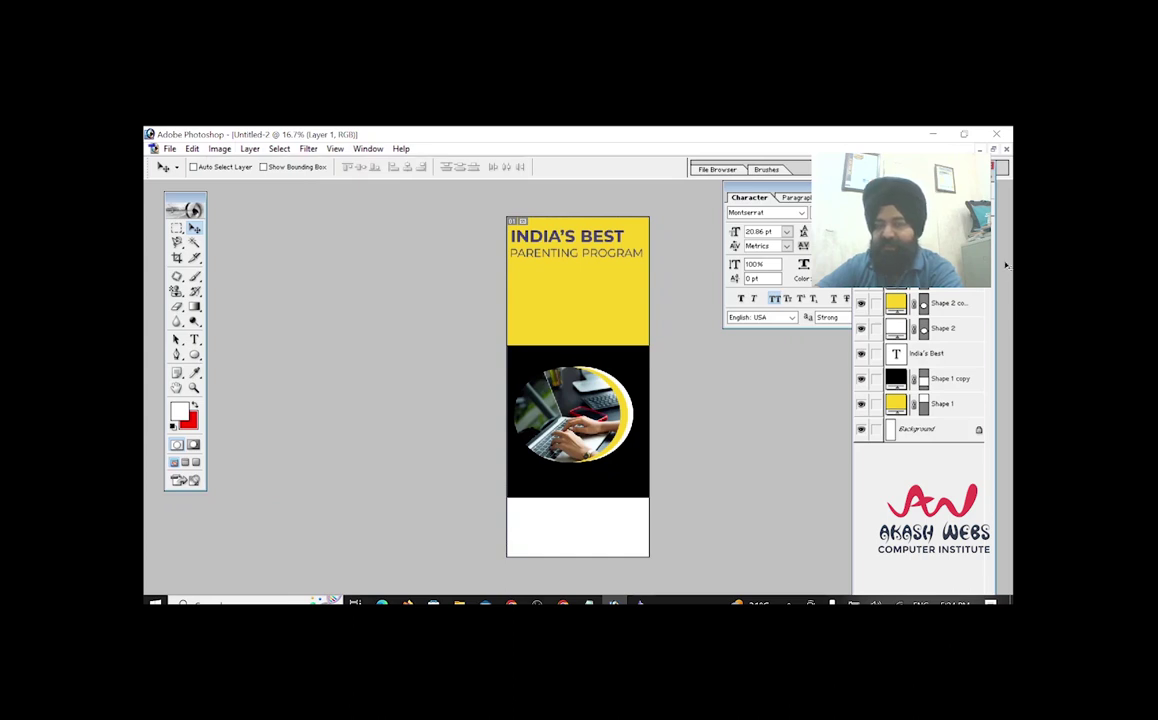
{"action": "right_click", "coordinate": [922, 255]}
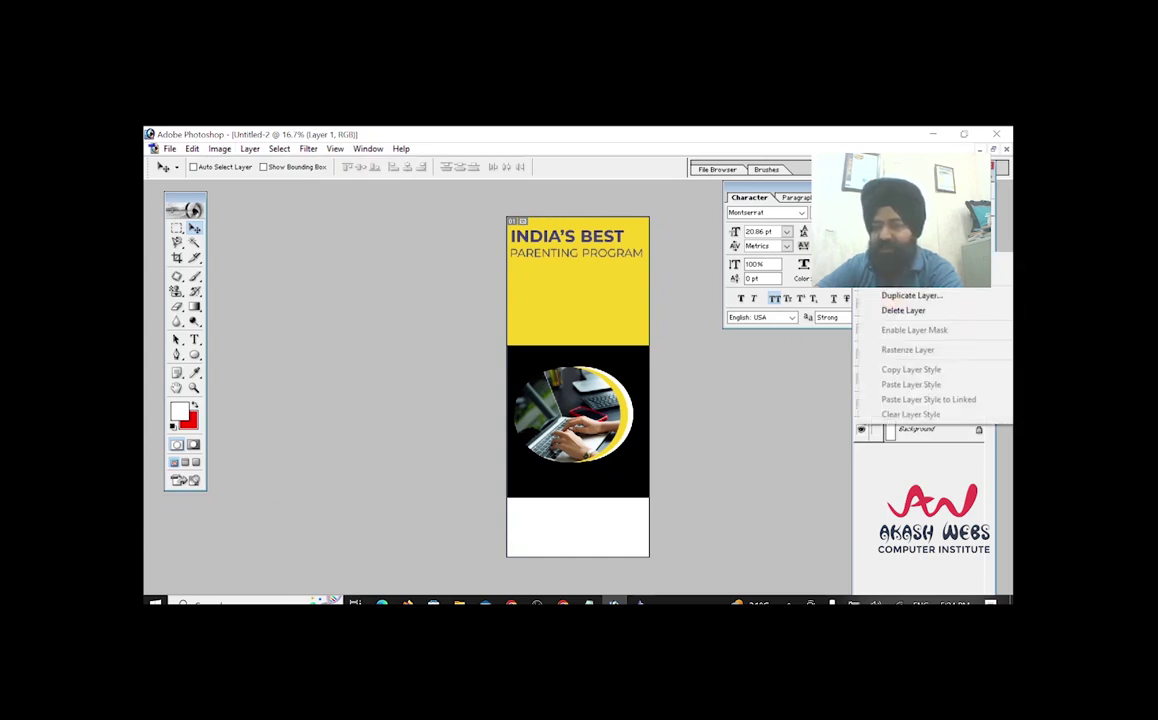
Switch to Firefox and review the example standee layouts, size requirement and assignment instructions throughout standeedesigns.pdf.
{"action": "left_click", "coordinate": [806, 404]}
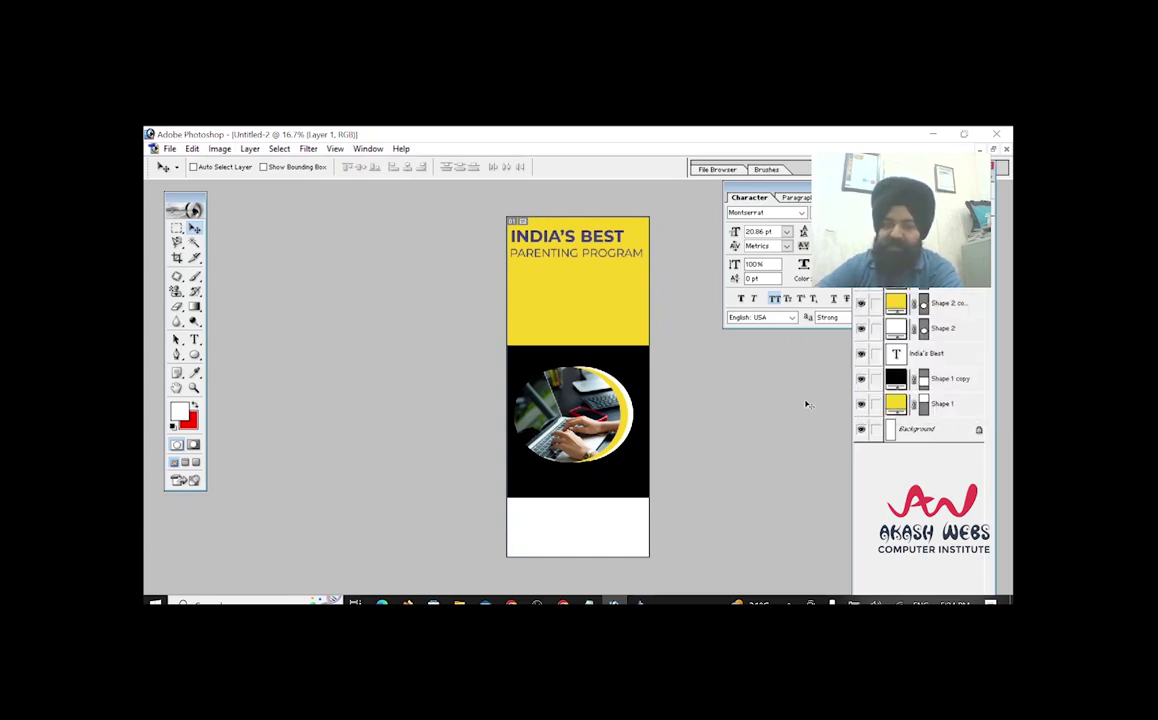
{"action": "left_click", "coordinate": [993, 149]}
{"action": "left_click", "coordinate": [408, 601]}
{"action": "scroll", "coordinate": [575, 338], "scroll_direction": "down", "scroll_amount": 5}
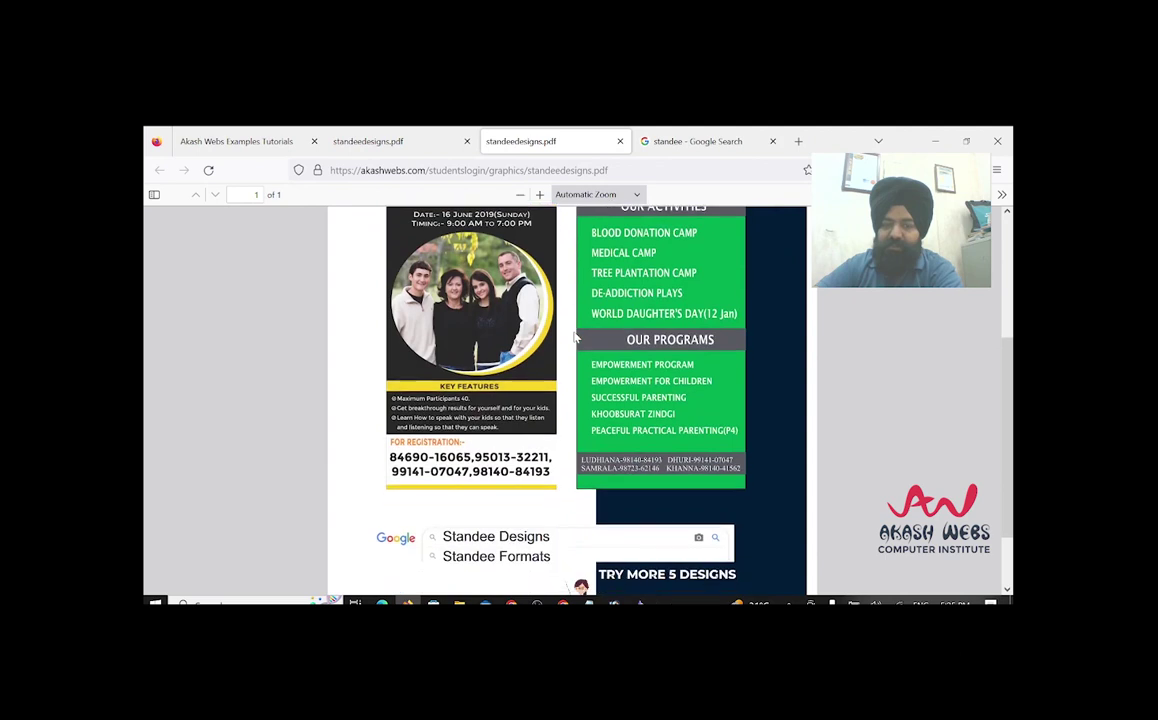
{"action": "scroll", "coordinate": [575, 338], "scroll_direction": "up", "scroll_amount": 4}
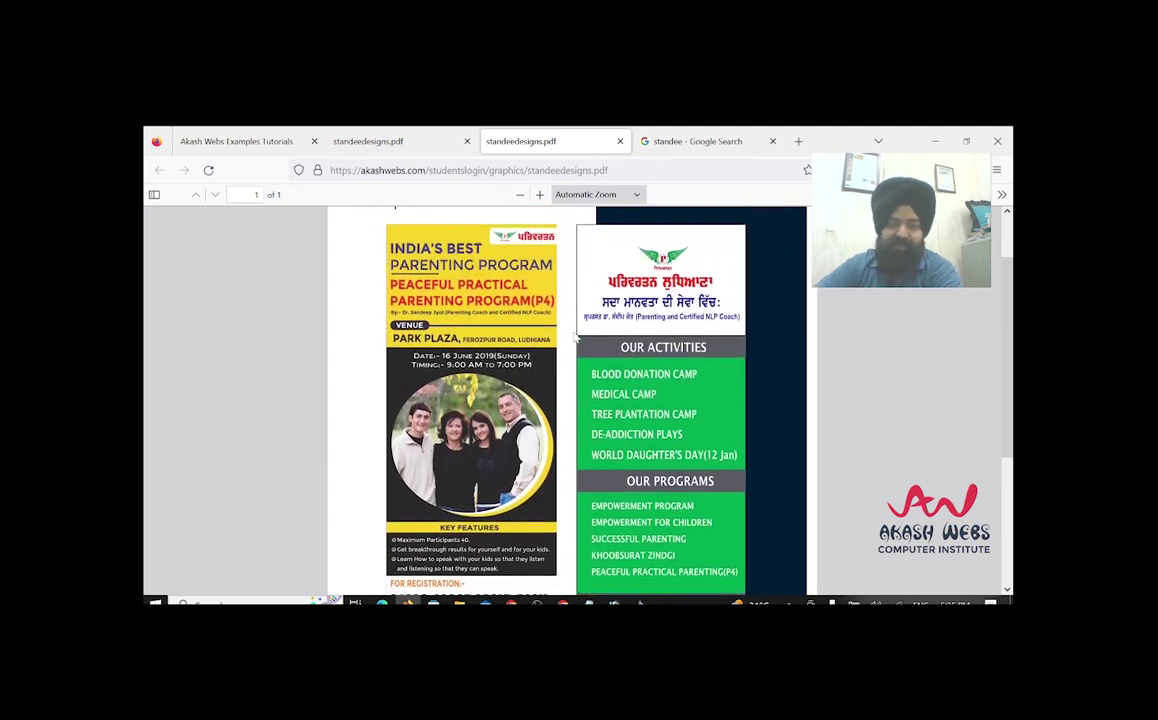
{"action": "scroll", "coordinate": [575, 340], "scroll_direction": "down", "scroll_amount": 5}
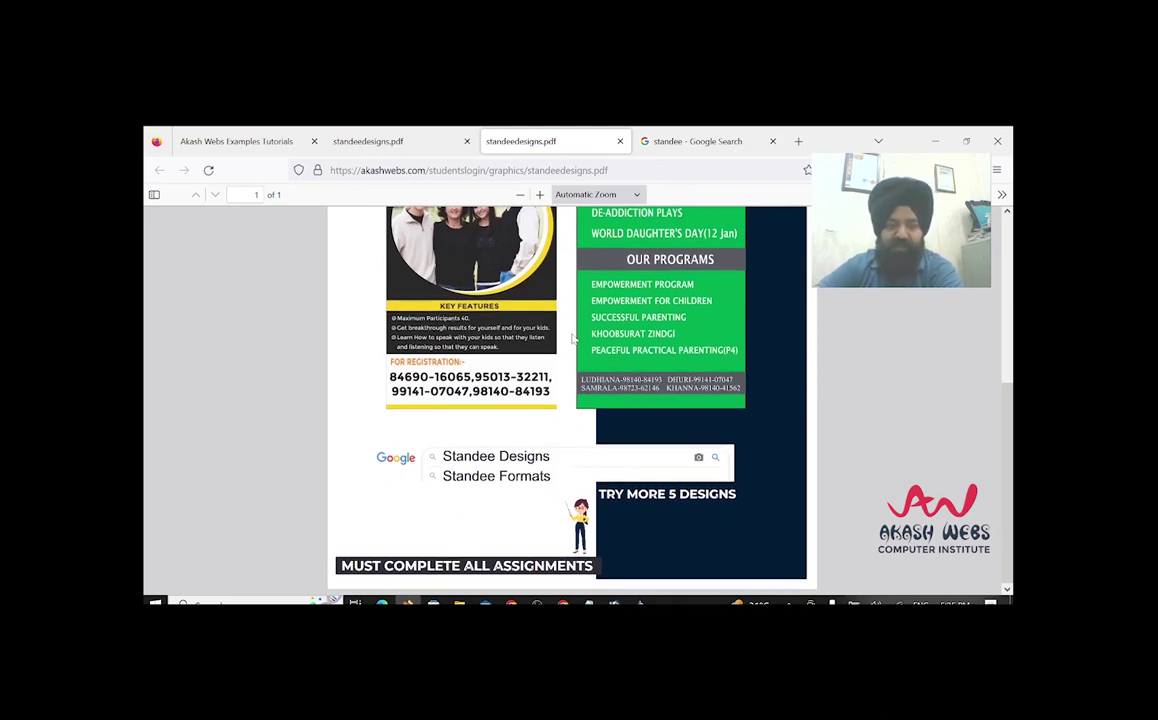
{"action": "scroll", "coordinate": [573, 338], "scroll_direction": "up", "scroll_amount": 6}
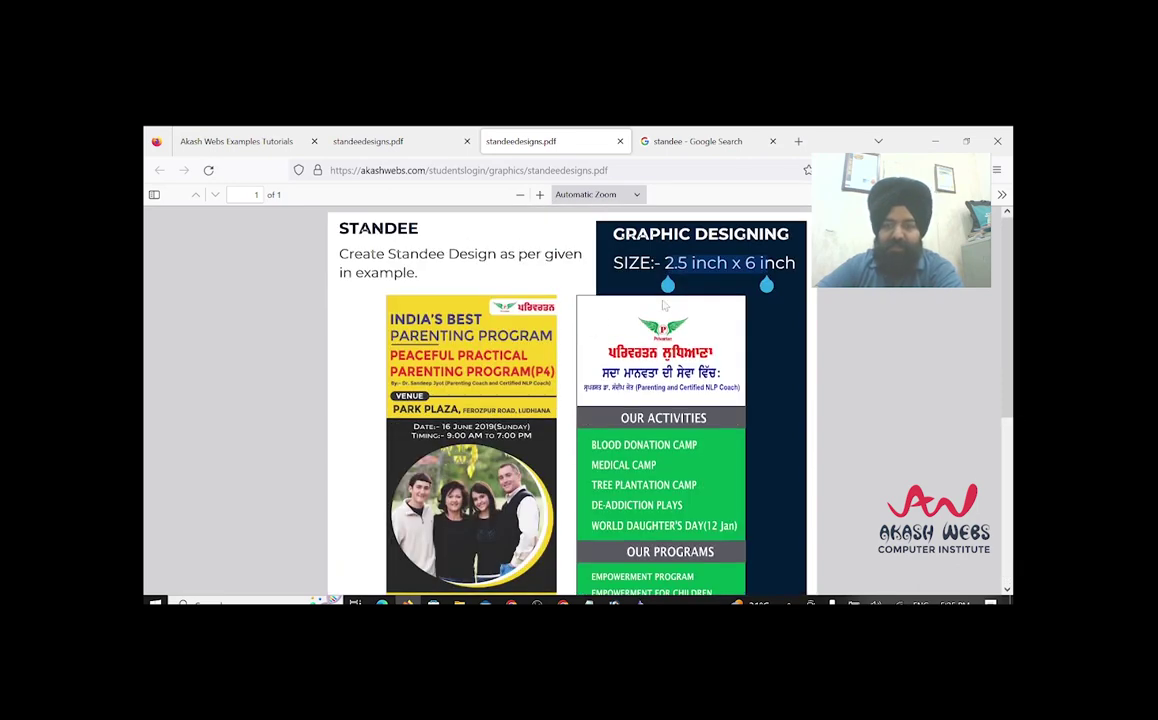
{"action": "scroll", "coordinate": [540, 360], "scroll_direction": "down", "scroll_amount": 5}
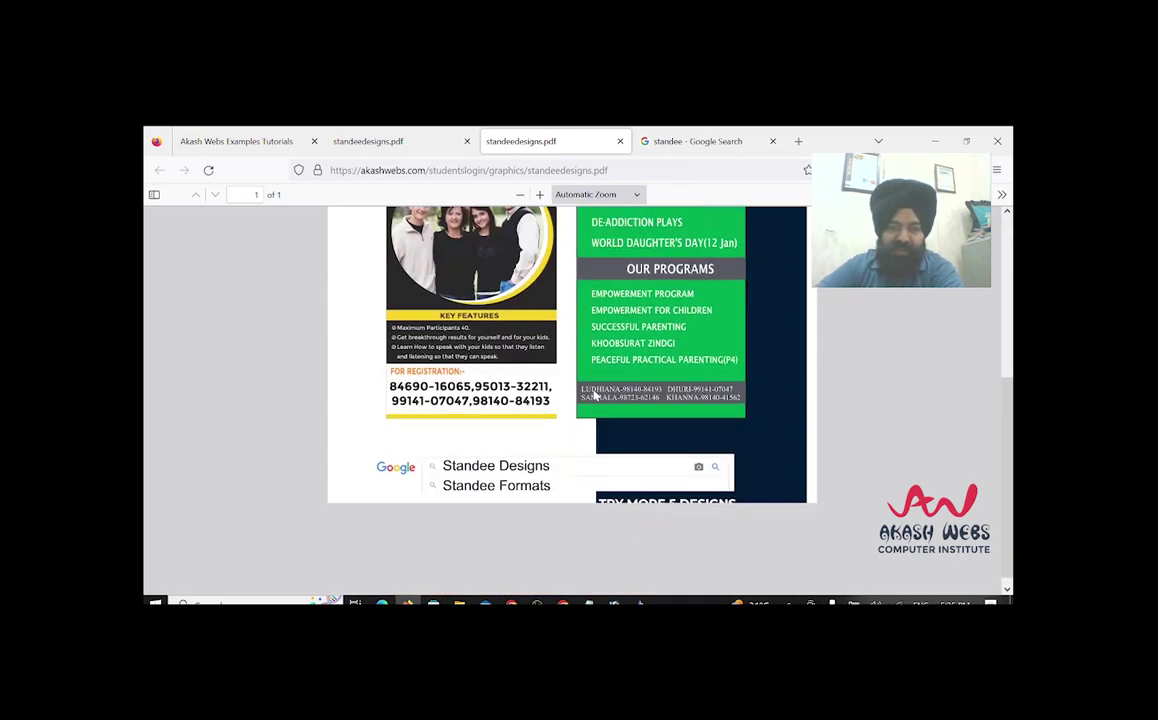
{"action": "scroll", "coordinate": [594, 395], "scroll_direction": "up", "scroll_amount": 5}
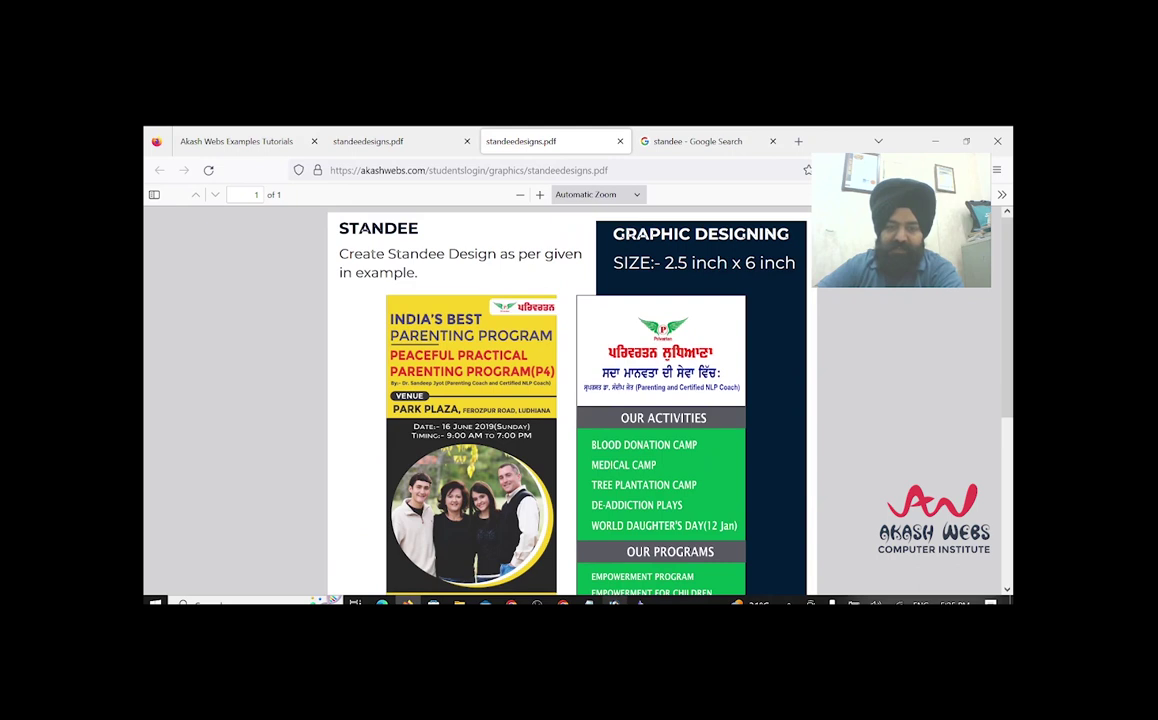